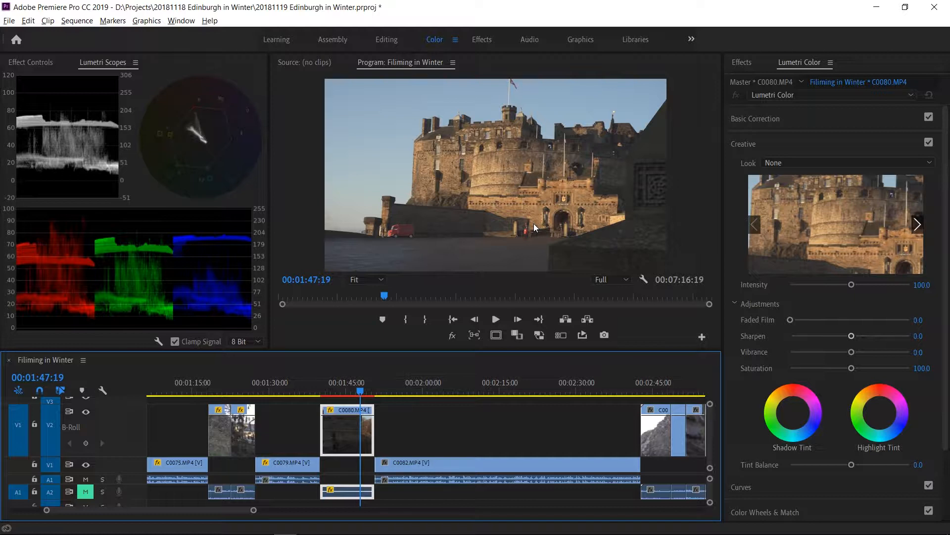
# Apply the U-SONY-S-LOG2-V2-LTR input LUT to the castle clip C0080.MP4 in Lumetri's basic correction.
pyautogui.click(348, 384)
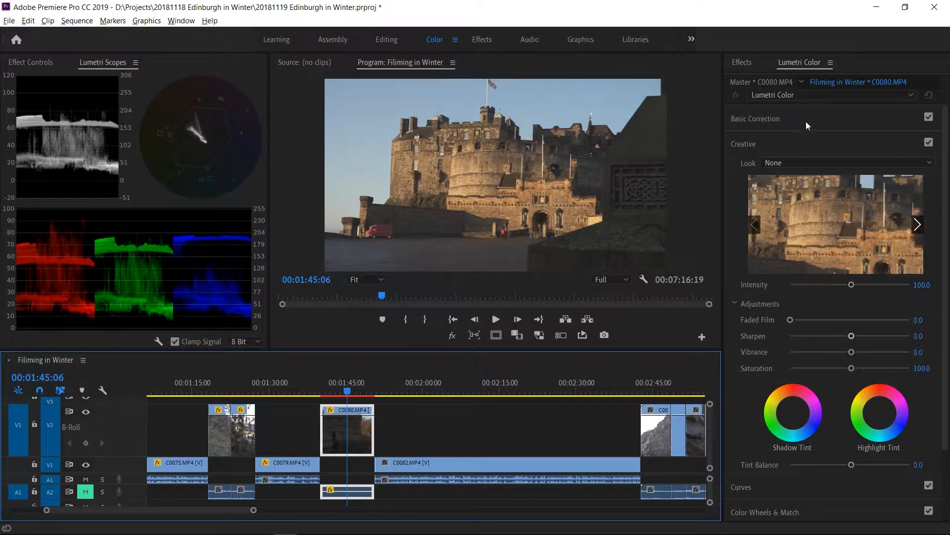
pyautogui.click(783, 116)
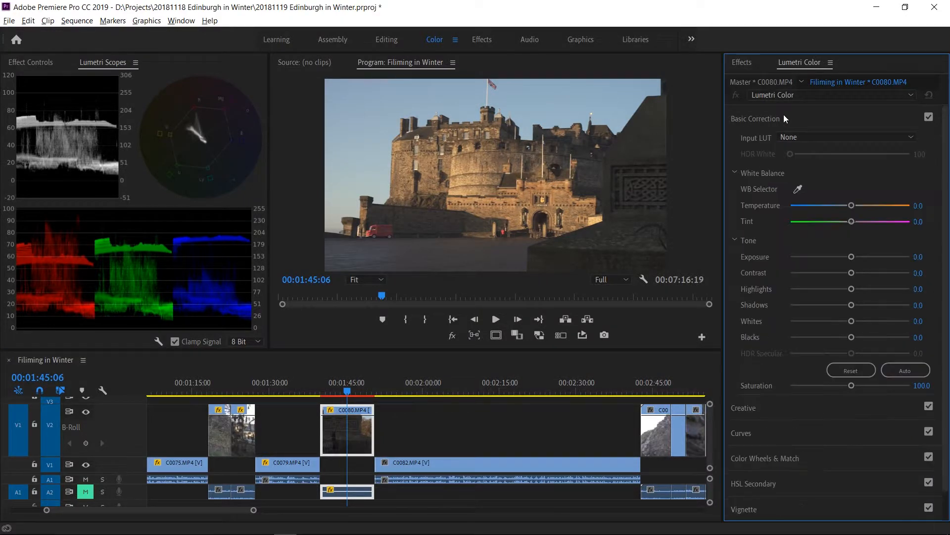
pyautogui.click(796, 137)
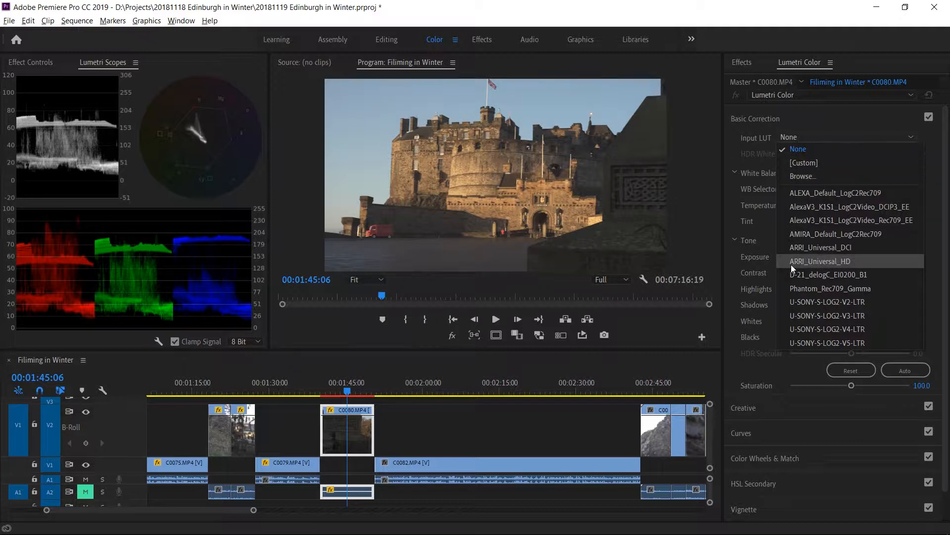
pyautogui.click(815, 302)
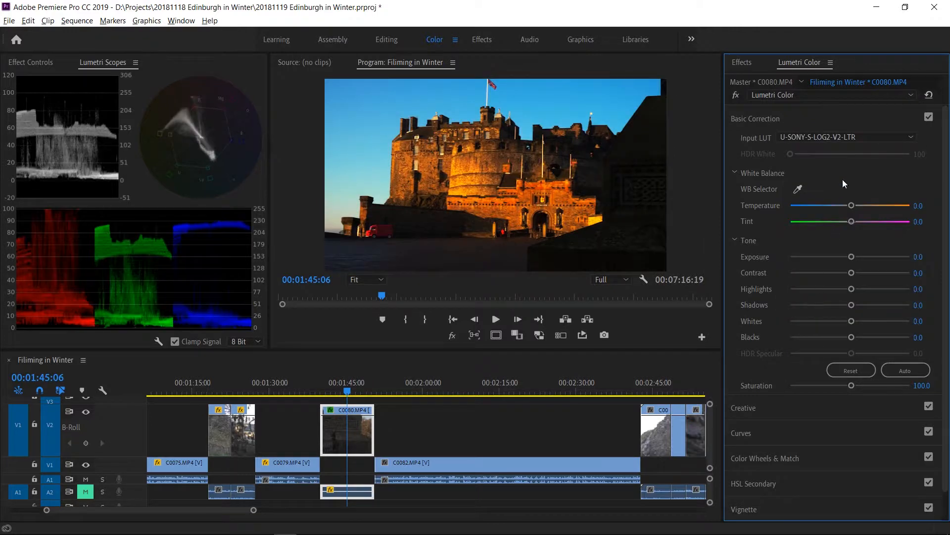
pyautogui.press('Down')
pyautogui.press('Down')
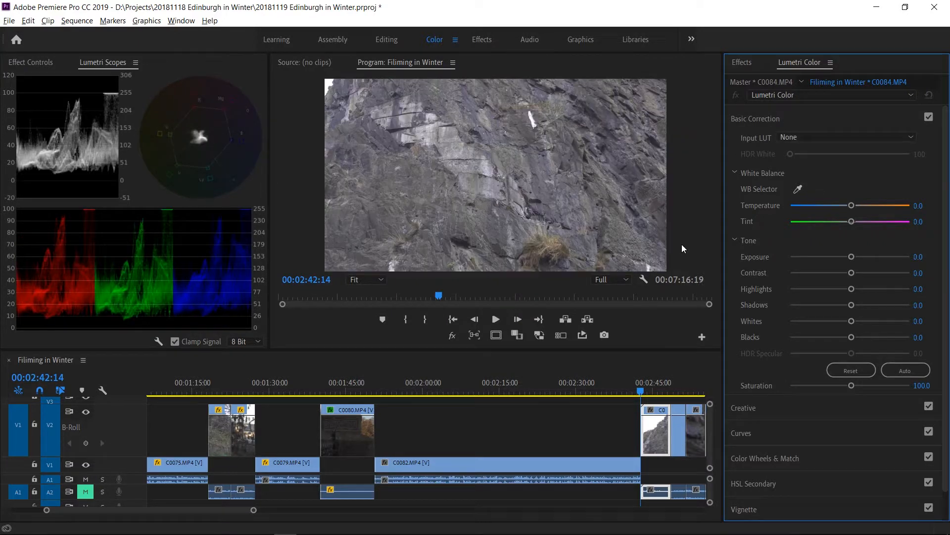
# Return to the castle clip, try the U-SONY-S-LOG2 V3, V4, V5 and V2 input LUTs, and settle on U-SONY-S-LOG2-V3-LTR.
pyautogui.click(348, 391)
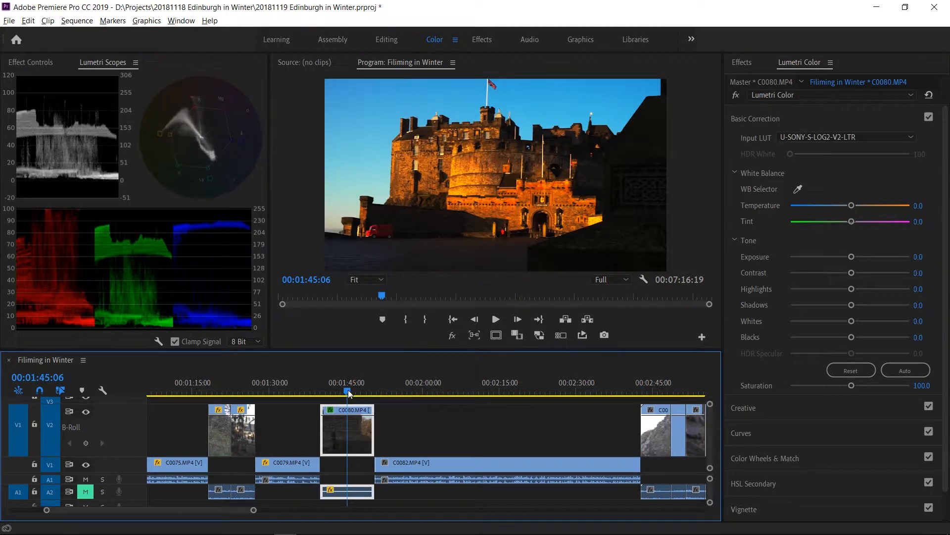
pyautogui.click(889, 136)
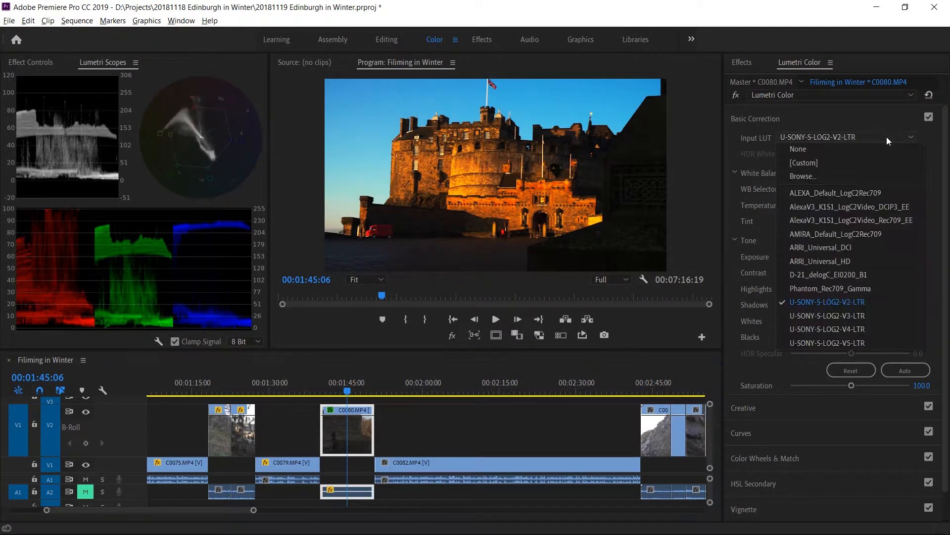
pyautogui.click(813, 316)
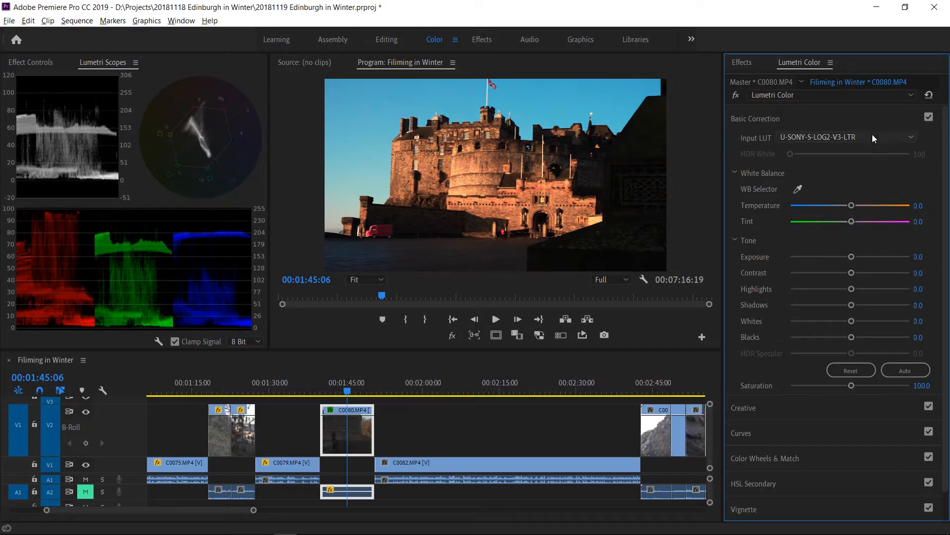
pyautogui.click(873, 137)
pyautogui.click(834, 328)
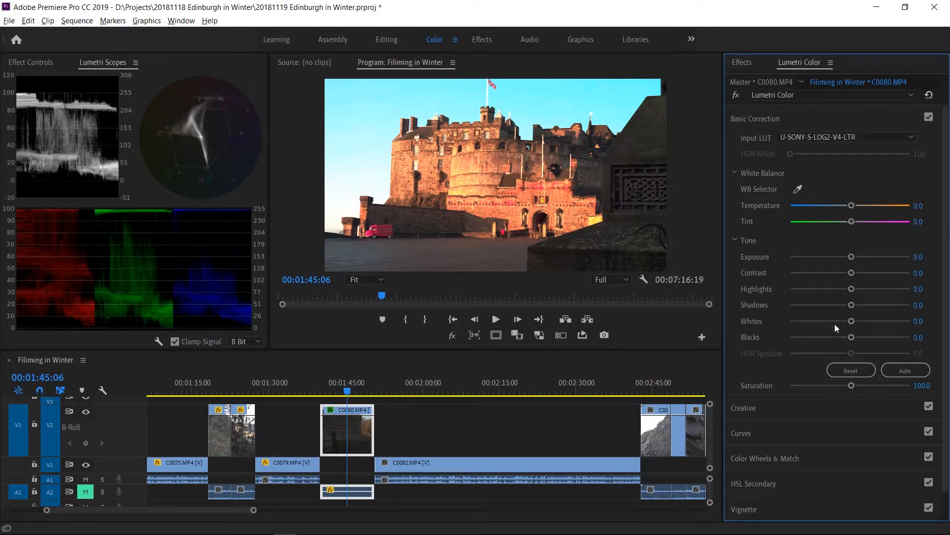
pyautogui.click(859, 138)
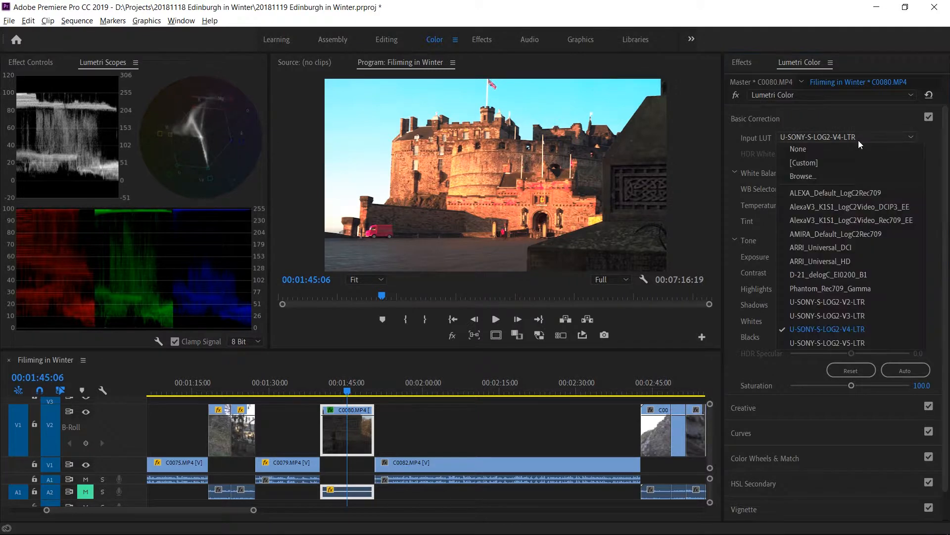
pyautogui.click(824, 338)
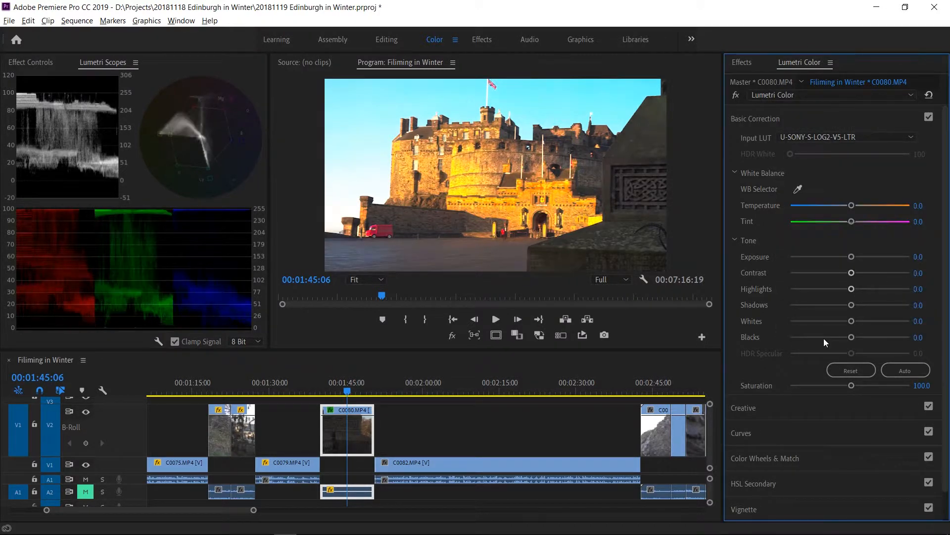
pyautogui.click(842, 136)
pyautogui.click(822, 299)
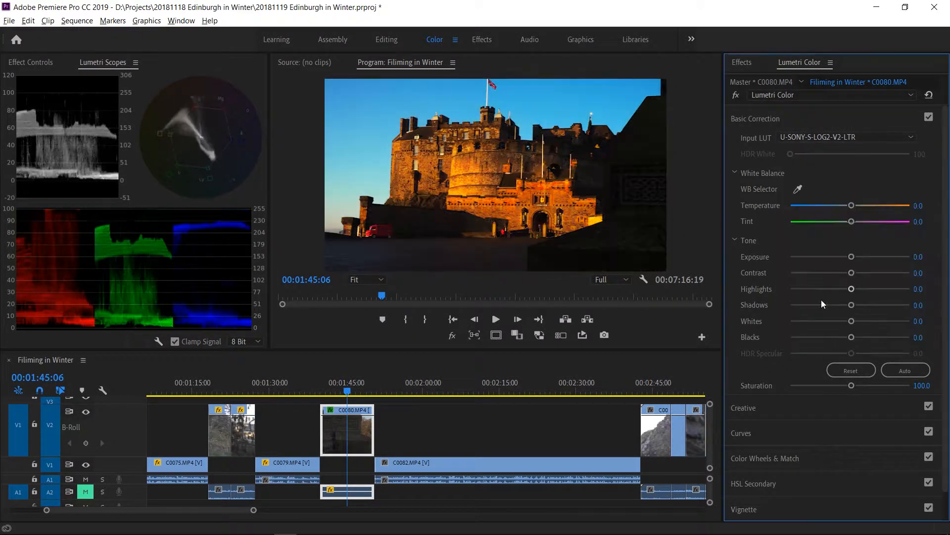
pyautogui.click(830, 137)
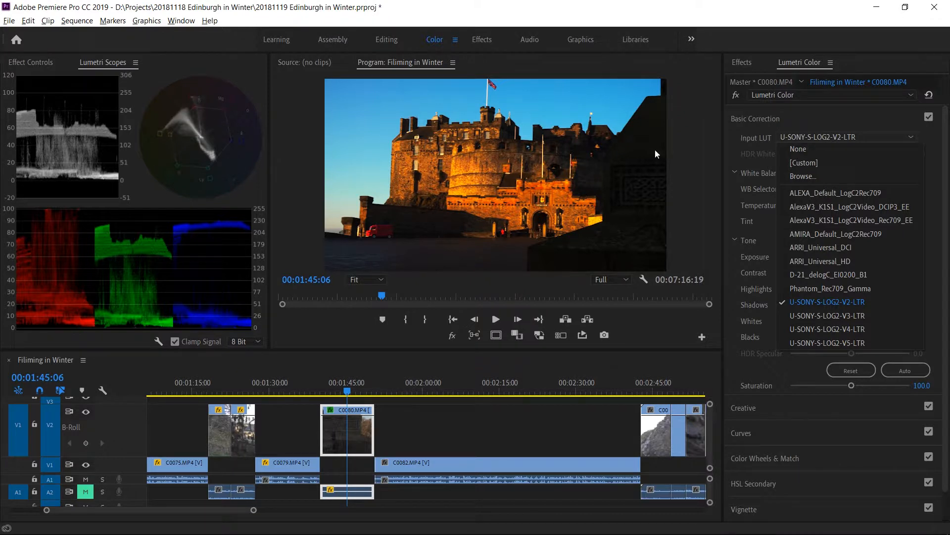
pyautogui.click(846, 318)
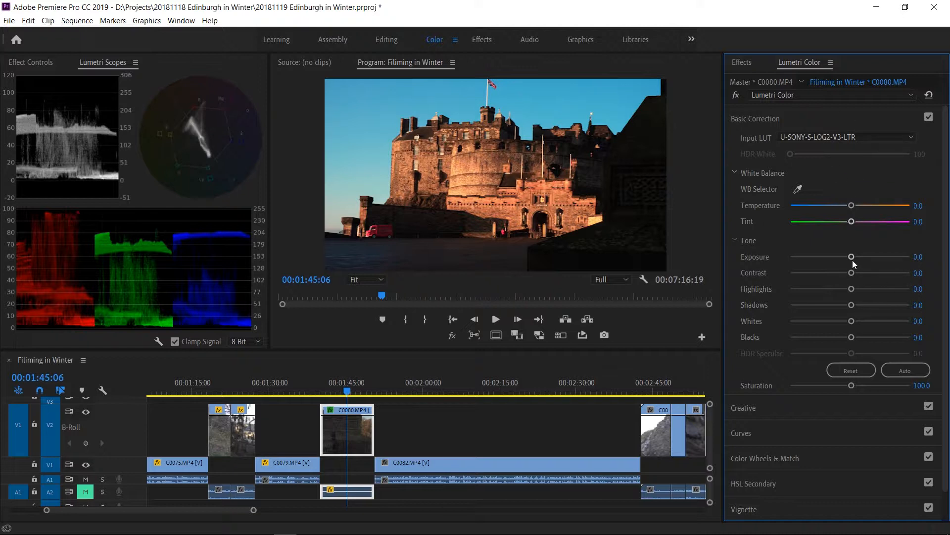
# Set the castle clip's exposure to 0.5, highlights to -44.3 and shadows to 23.7.
pyautogui.moveTo(852, 259); pyautogui.dragTo(864, 308)
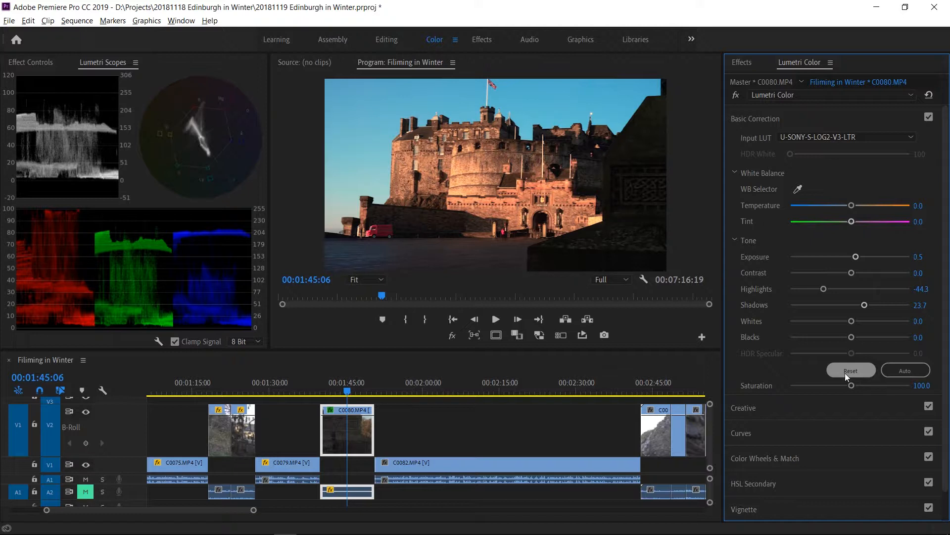
pyautogui.click(814, 411)
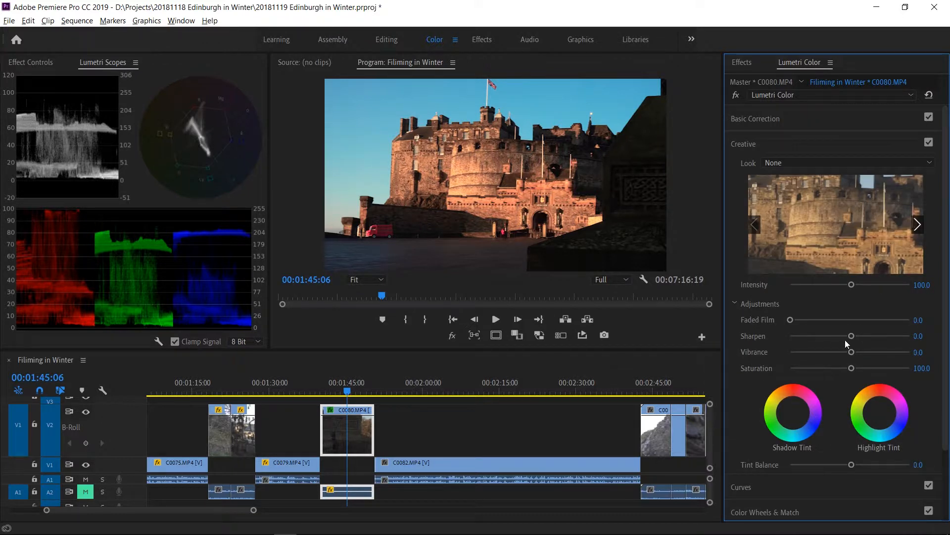
pyautogui.click(782, 486)
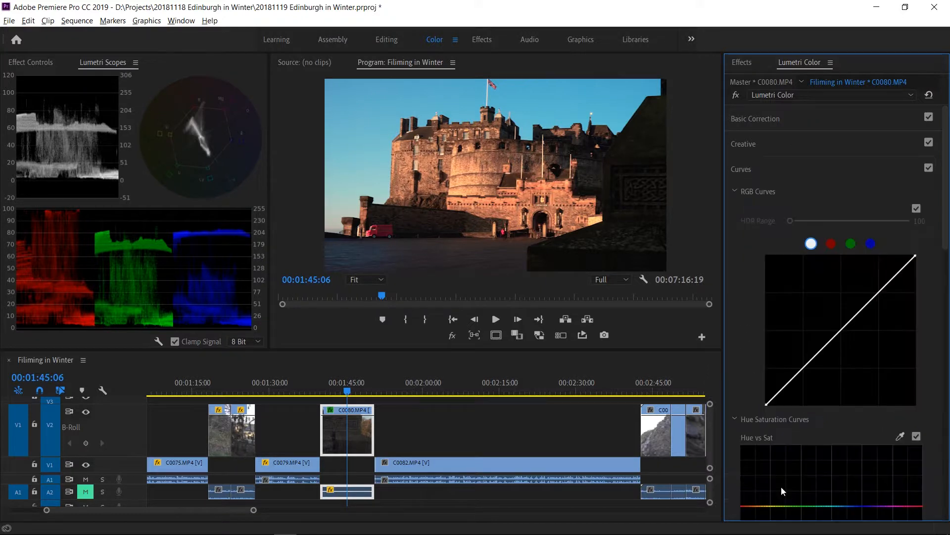
pyautogui.click(860, 116)
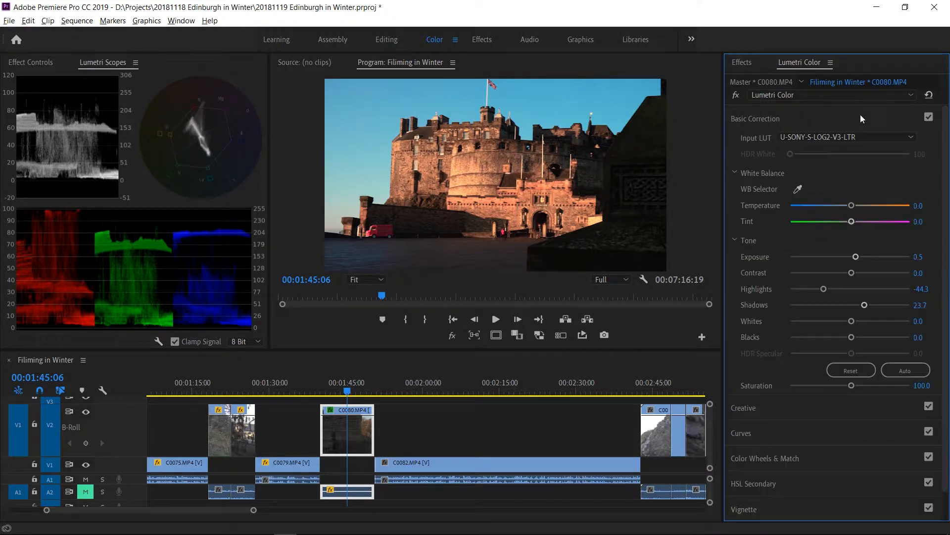
# Reset the highlights, shadows and exposure to their defaults of 0.0.
pyautogui.doubleClick(833, 289)
pyautogui.doubleClick(856, 308)
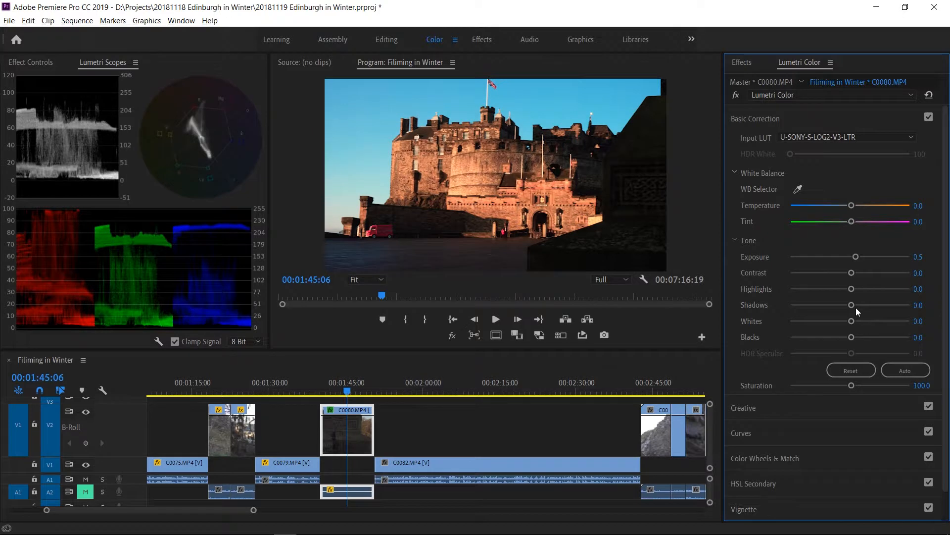
pyautogui.doubleClick(855, 257)
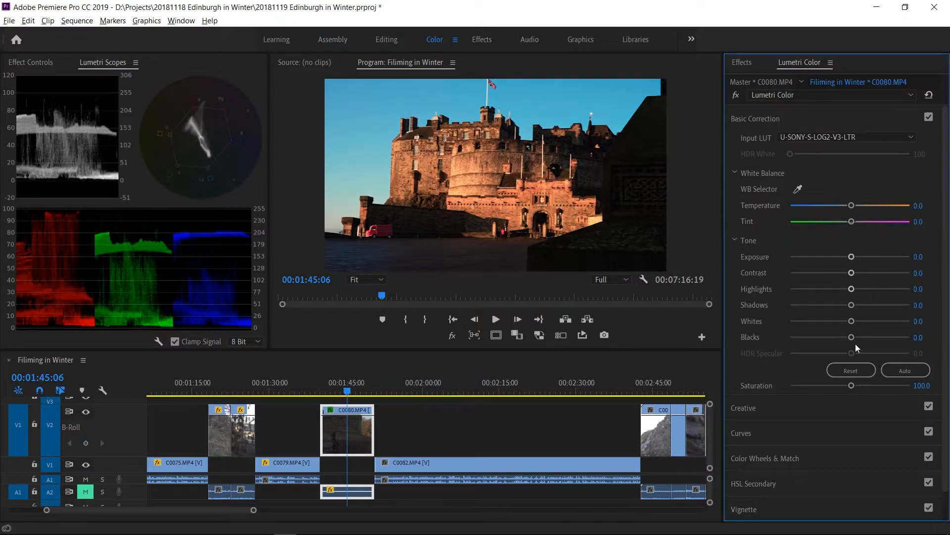
# Shape the white RGB curve by slightly lowering the highlights, raising the shadows and lifting the black point a little.
pyautogui.click(764, 439)
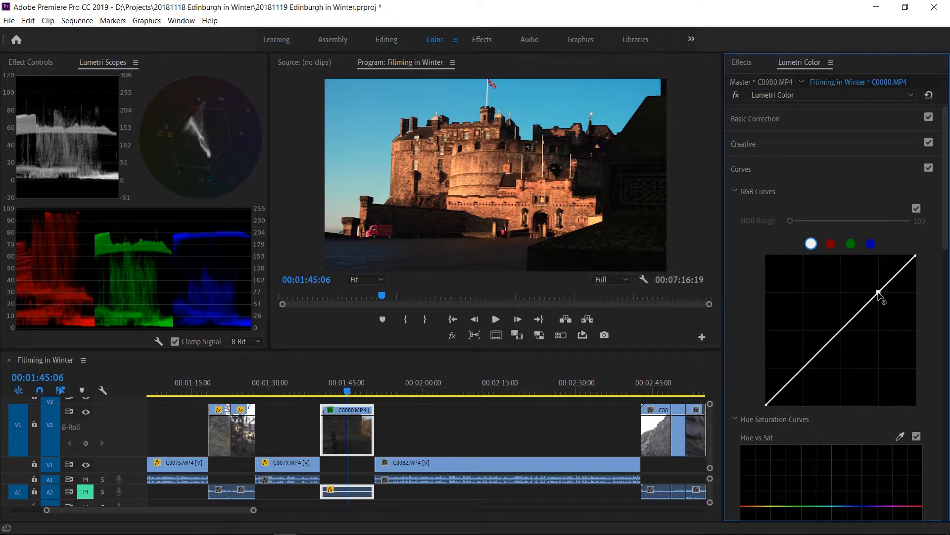
pyautogui.moveTo(878, 293); pyautogui.dragTo(879, 296)
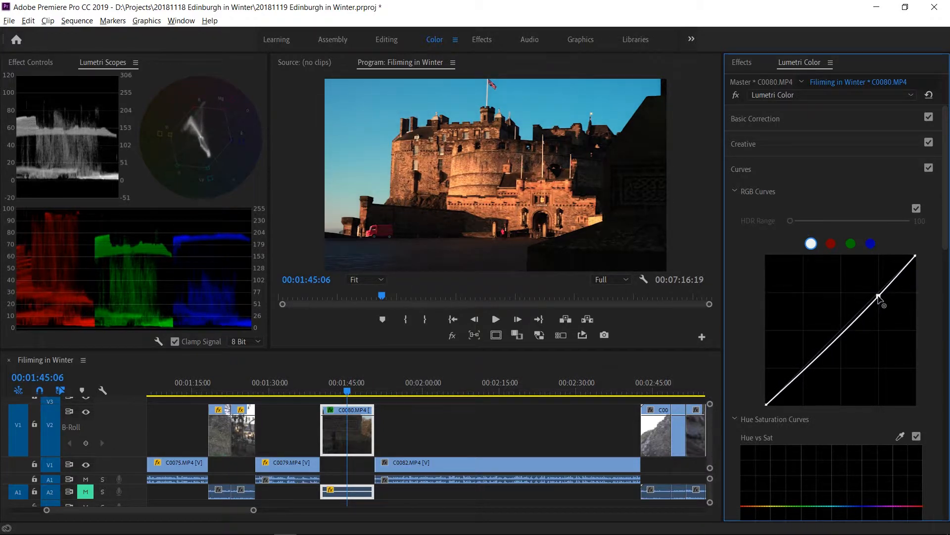
pyautogui.moveTo(803, 371)
pyautogui.mouseDown()
pyautogui.moveTo(800, 351)
pyautogui.moveTo(807, 358)
pyautogui.mouseUp()
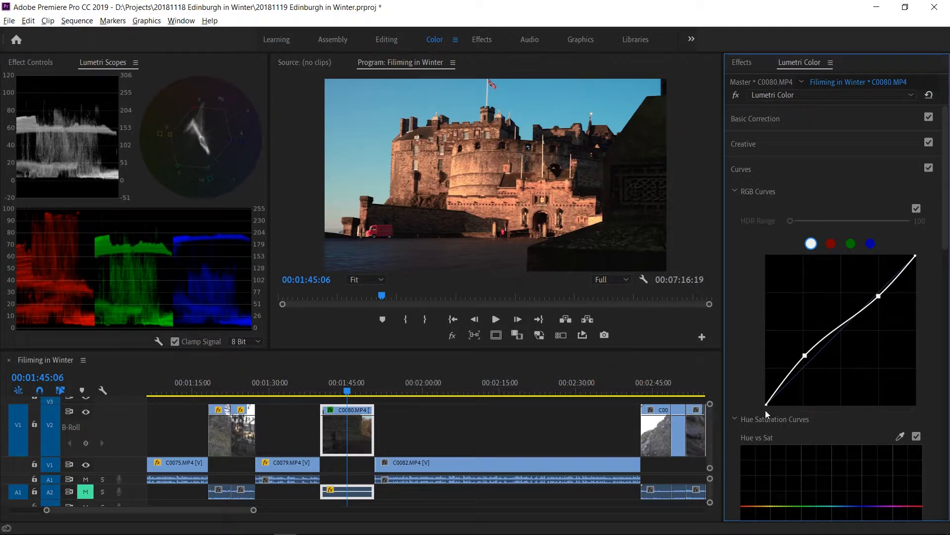
pyautogui.moveTo(766, 406); pyautogui.dragTo(764, 405)
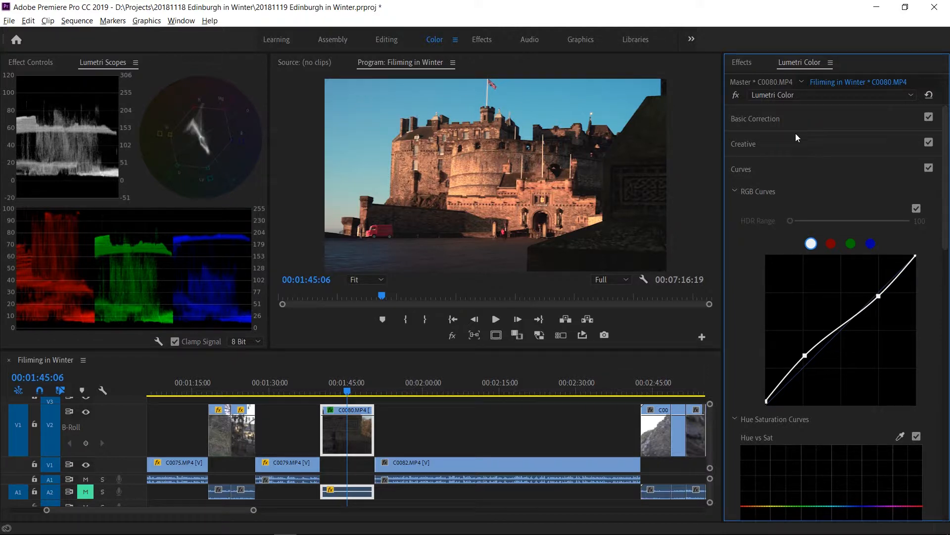
# Set the creative adjustments to a saturation of 95.9 and a vibrance of 51.5.
pyautogui.click(784, 144)
pyautogui.moveTo(849, 370); pyautogui.dragTo(846, 370)
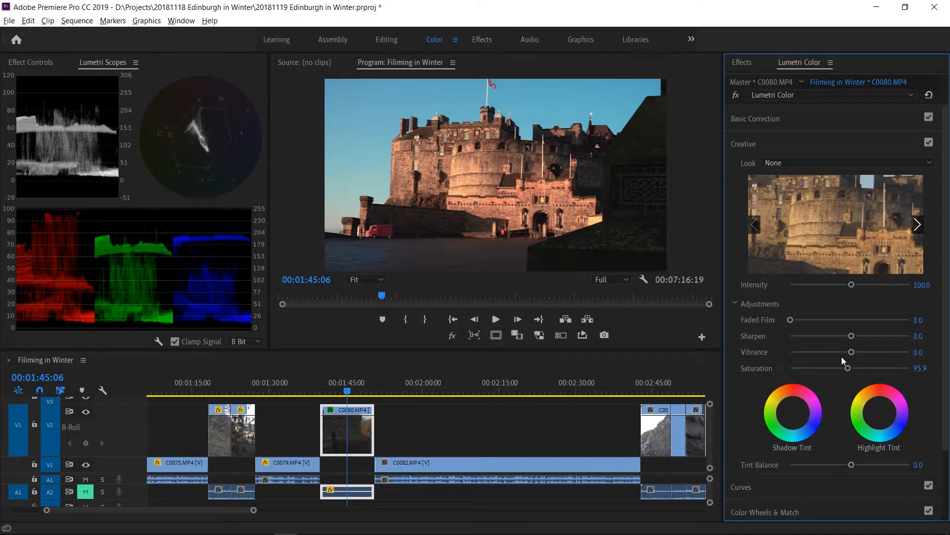
pyautogui.moveTo(852, 352); pyautogui.dragTo(881, 376)
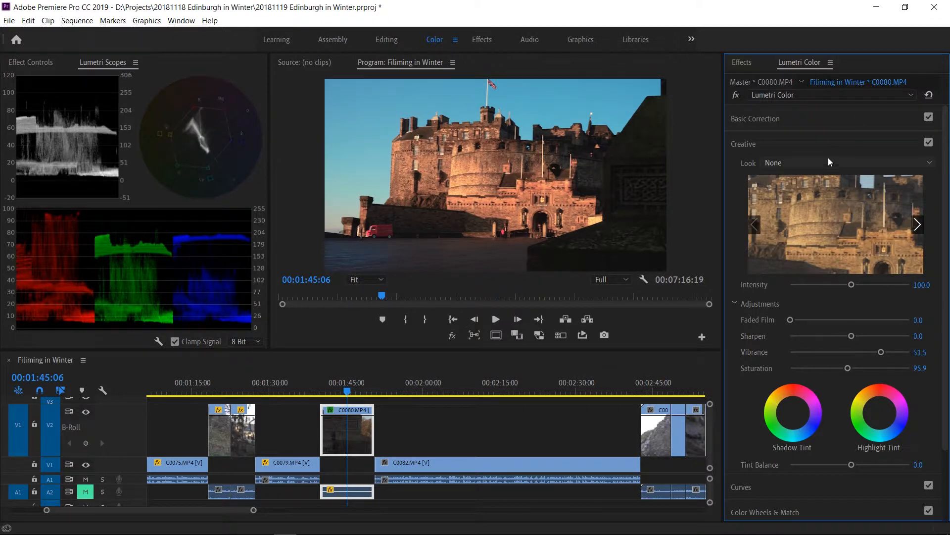
pyautogui.click(827, 143)
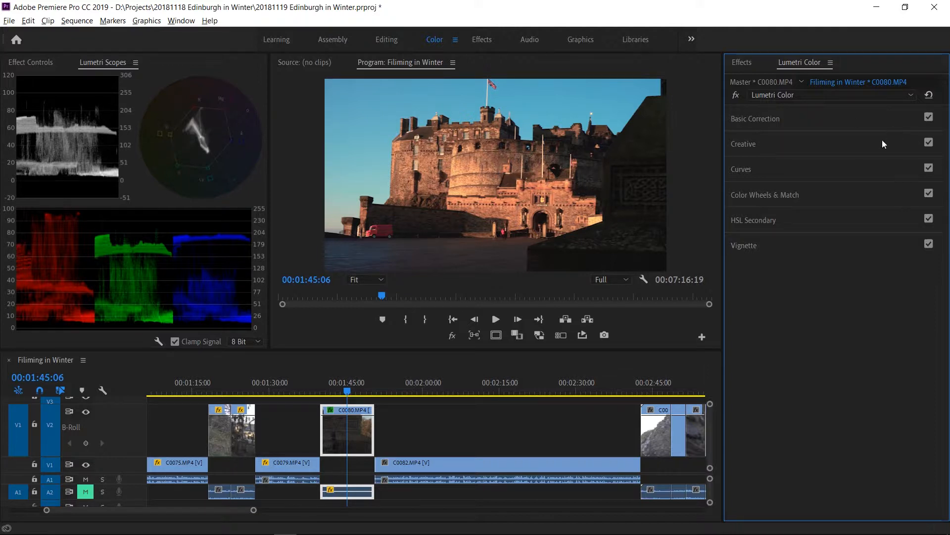
pyautogui.click(789, 182)
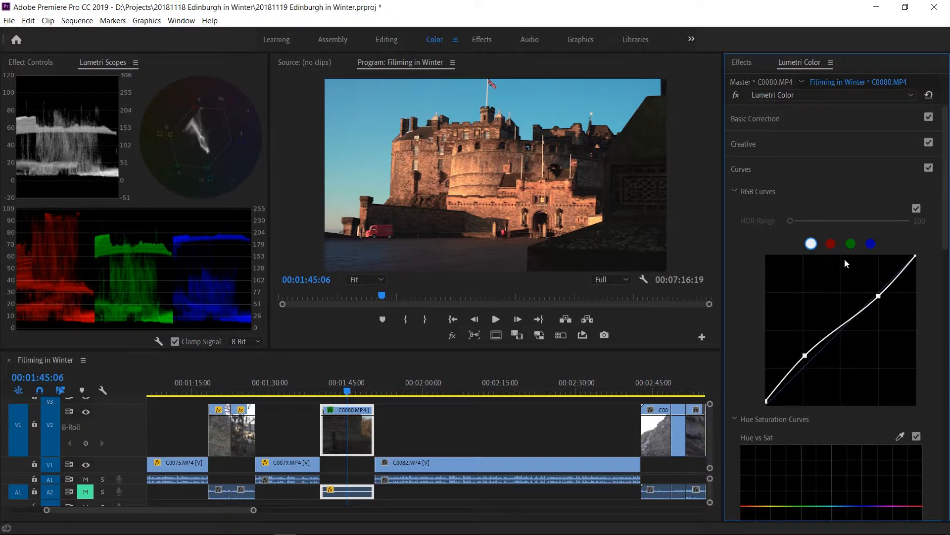
pyautogui.click(870, 243)
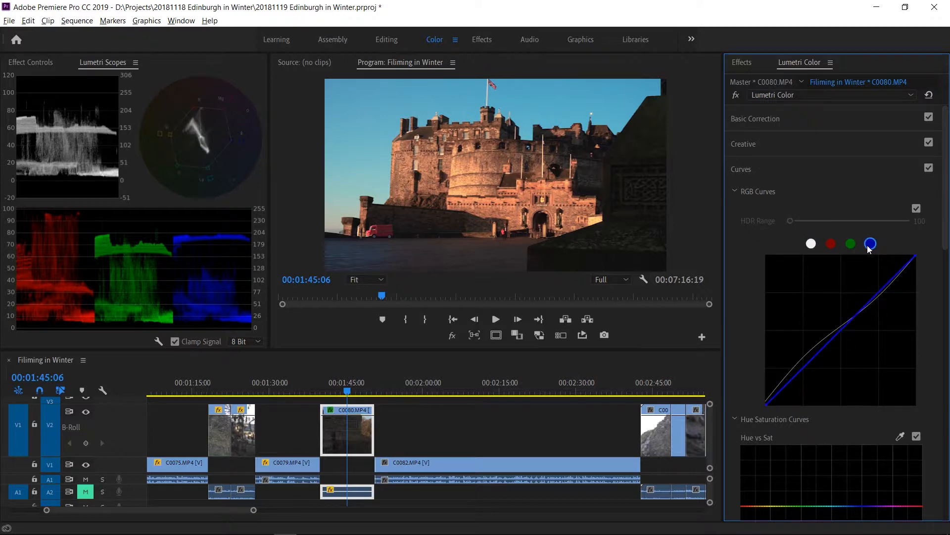
pyautogui.click(797, 162)
# Rename the castle clip's Lumetri Color effect as cORRECTION.
pyautogui.click(807, 92)
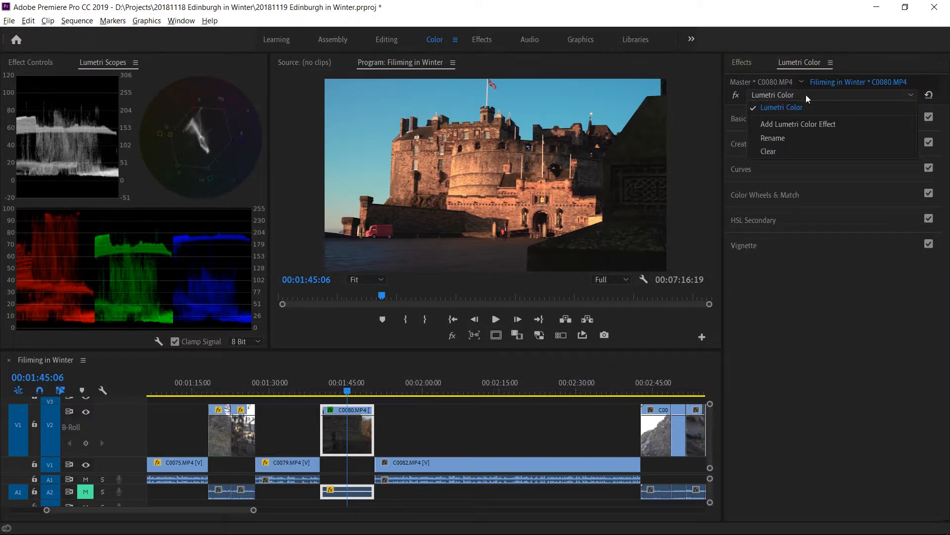
pyautogui.click(792, 124)
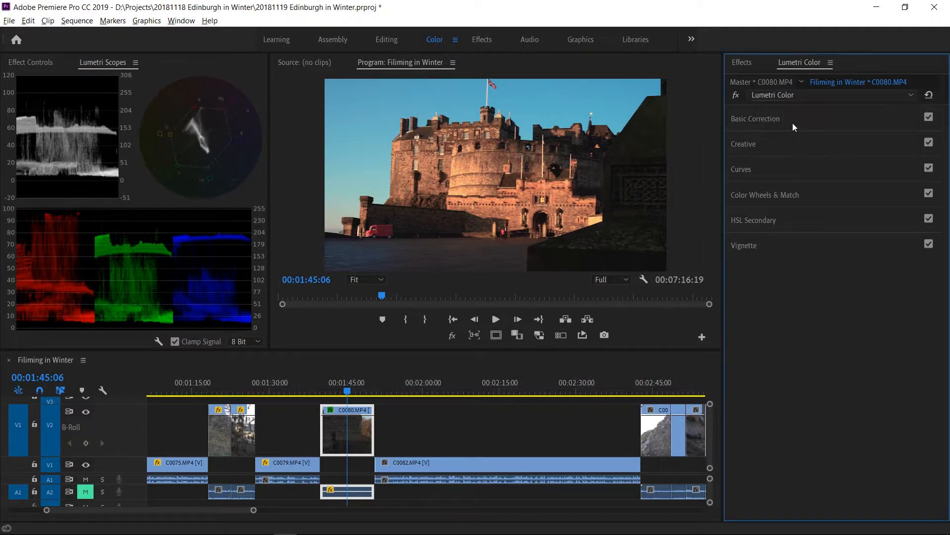
pyautogui.click(810, 93)
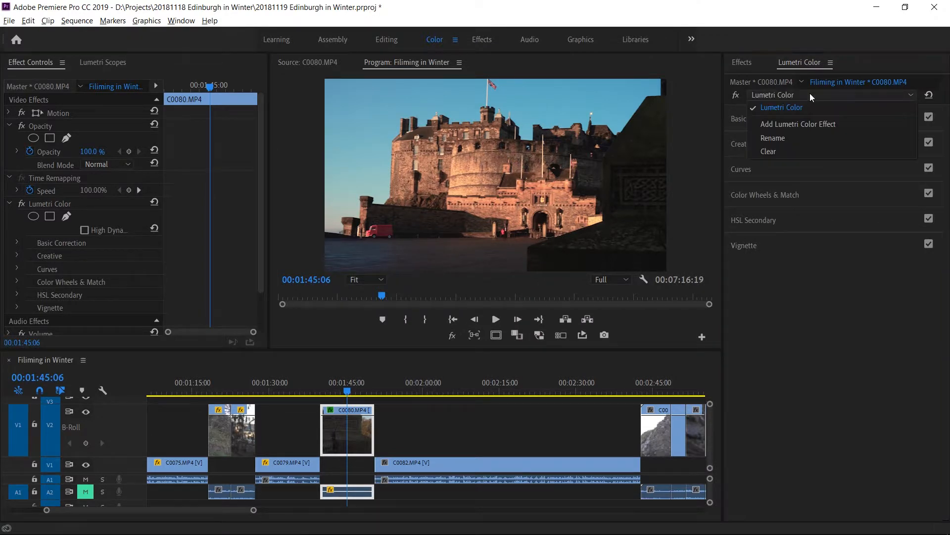
pyautogui.click(780, 141)
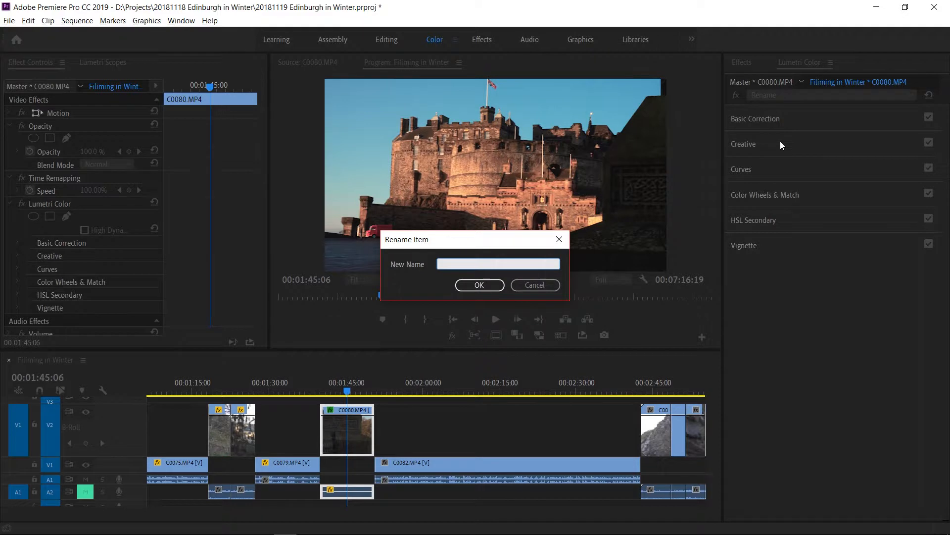
pyautogui.press('capslock')
pyautogui.write('cORREC')
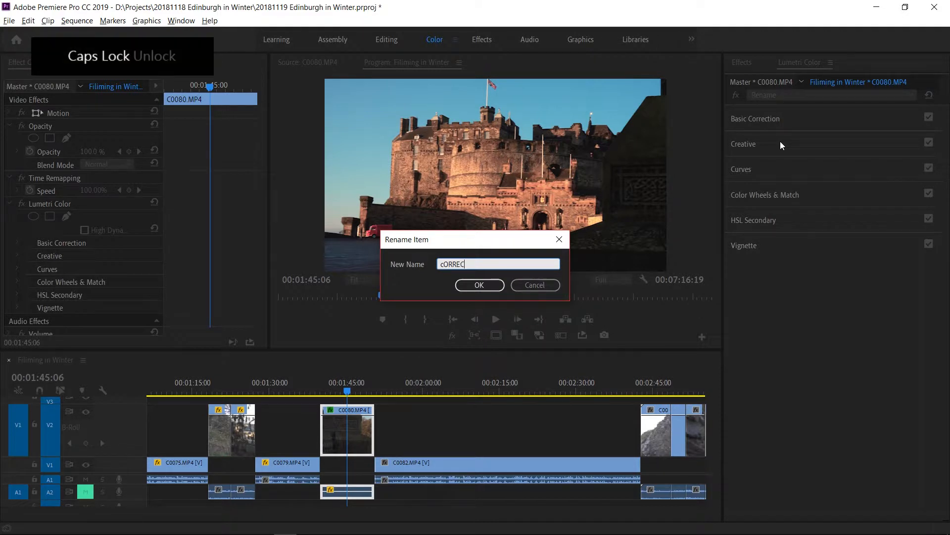
pyautogui.write('TION')
pyautogui.press('Return')
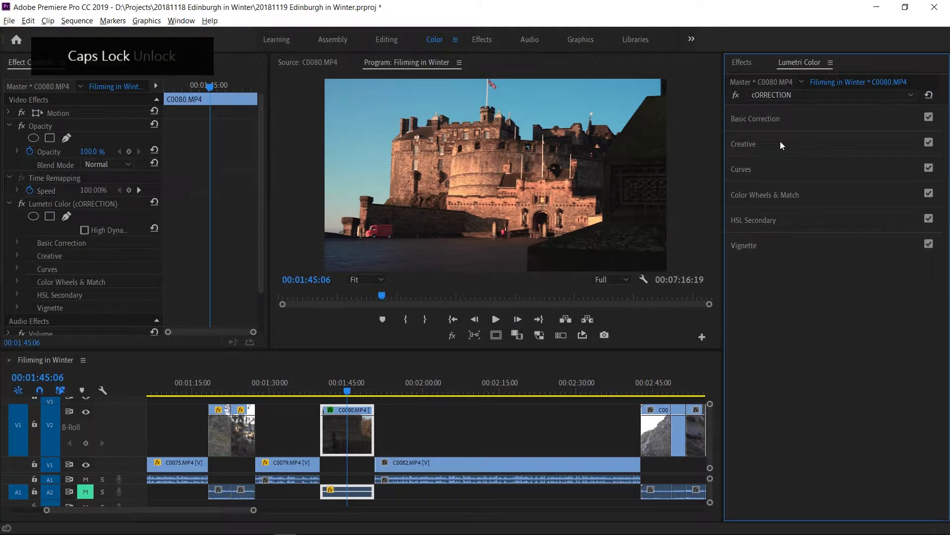
# Add a second Lumetri Color effect to the castle clip and rename it Shadows.
pyautogui.click(817, 96)
pyautogui.click(801, 126)
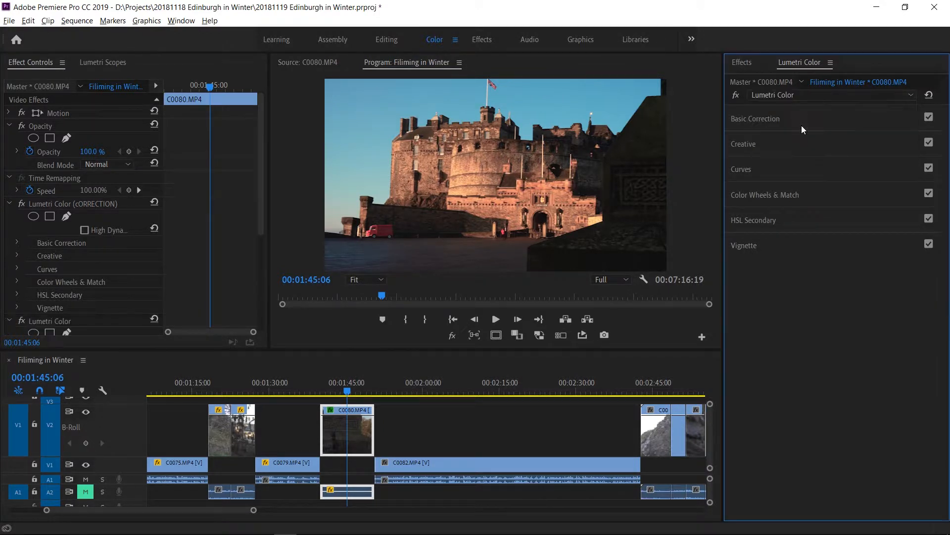
pyautogui.click(810, 96)
pyautogui.click(789, 157)
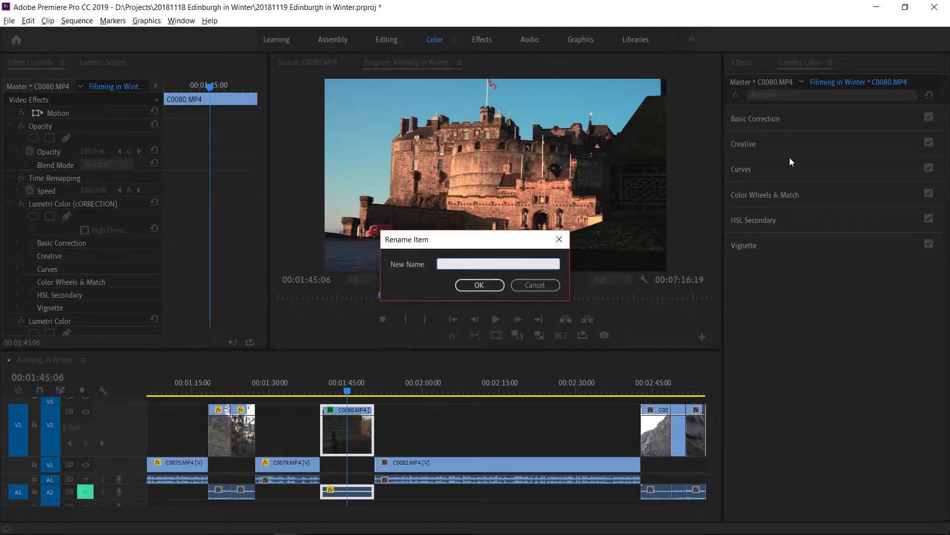
pyautogui.write('S')
pyautogui.press('capslock')
pyautogui.write('hadoe')
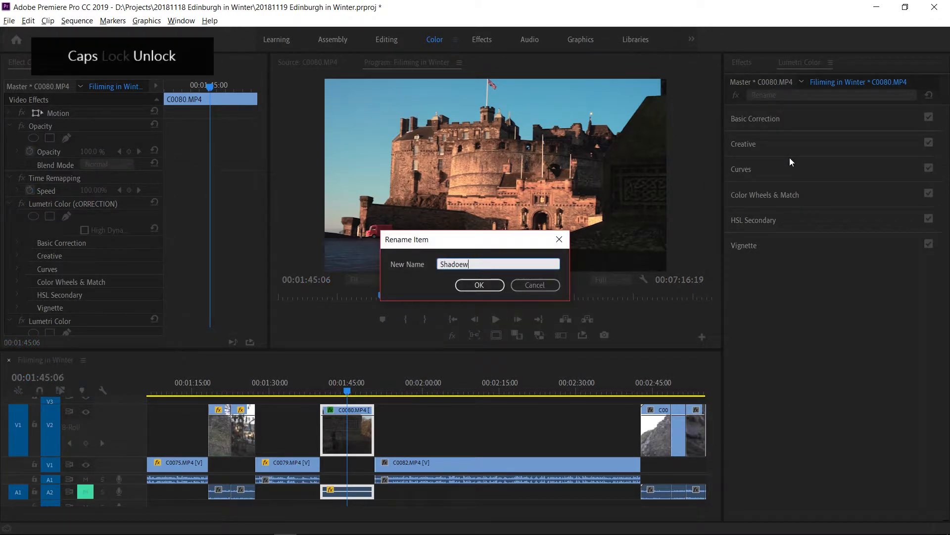
pyautogui.press('BackSpace')
pyautogui.write('ws')
pyautogui.press('Return')
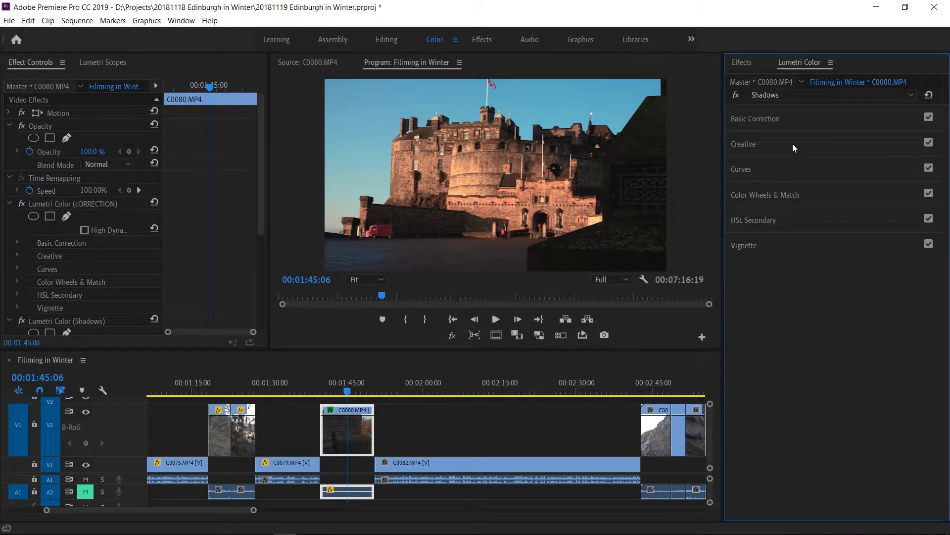
pyautogui.click(761, 169)
pyautogui.click(870, 244)
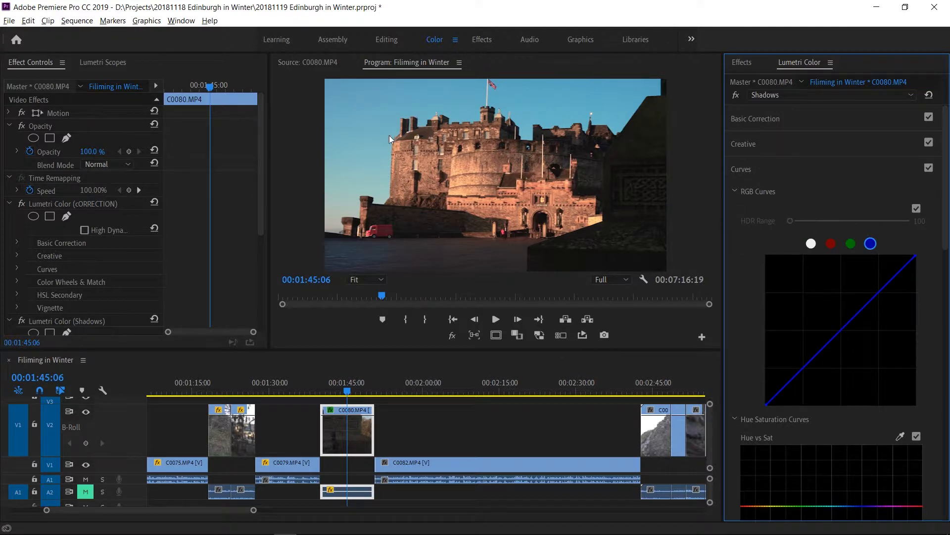
pyautogui.click(783, 170)
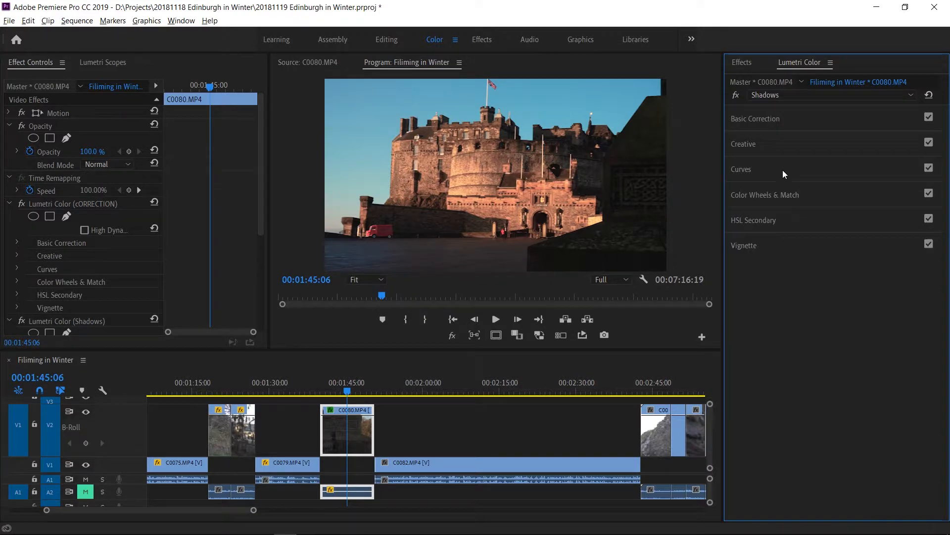
pyautogui.click(785, 218)
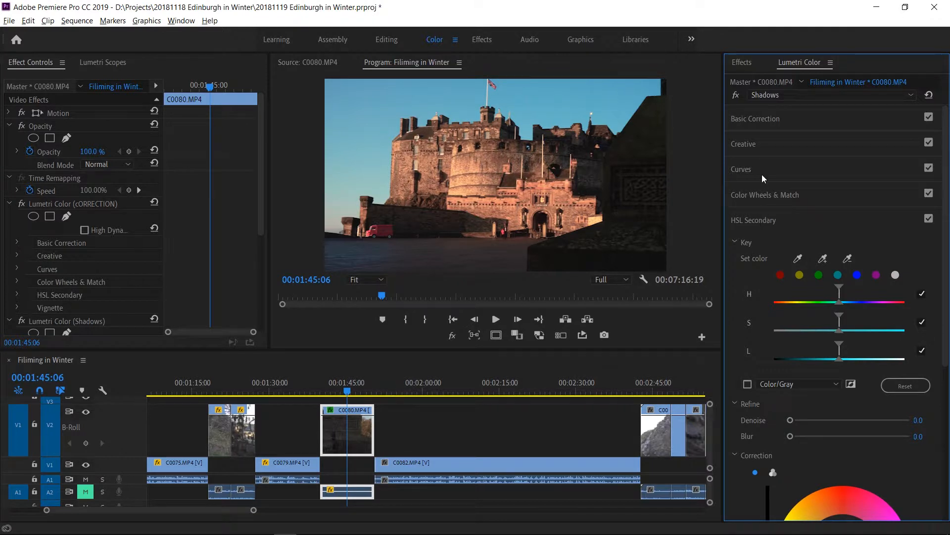
# Try tinting the midtones and highlights towards orange and the shadows towards blue with the colour wheels, and switch that section off.
pyautogui.click(759, 194)
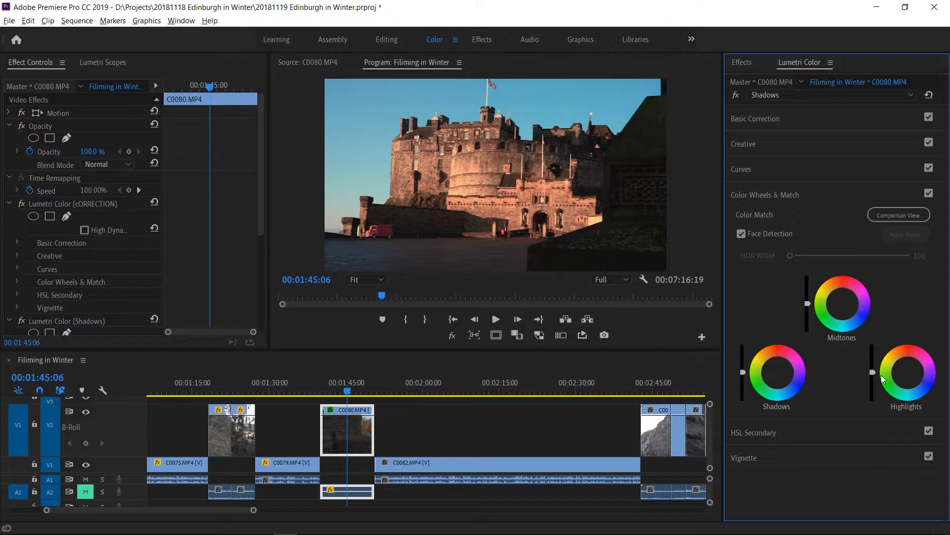
pyautogui.click(843, 308)
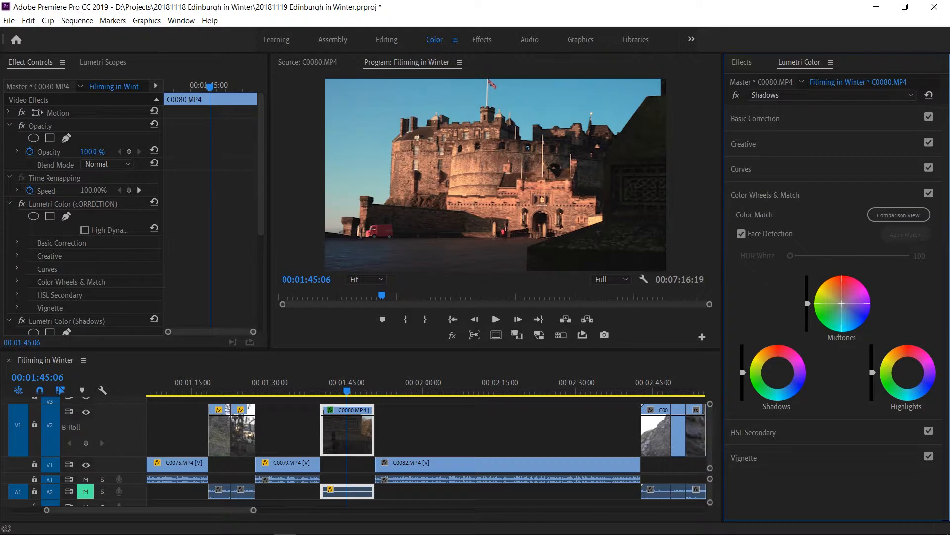
pyautogui.moveTo(841, 304); pyautogui.dragTo(839, 303)
pyautogui.moveTo(839, 303); pyautogui.dragTo(838, 299)
pyautogui.moveTo(777, 372); pyautogui.dragTo(780, 377)
pyautogui.moveTo(906, 373); pyautogui.dragTo(907, 373)
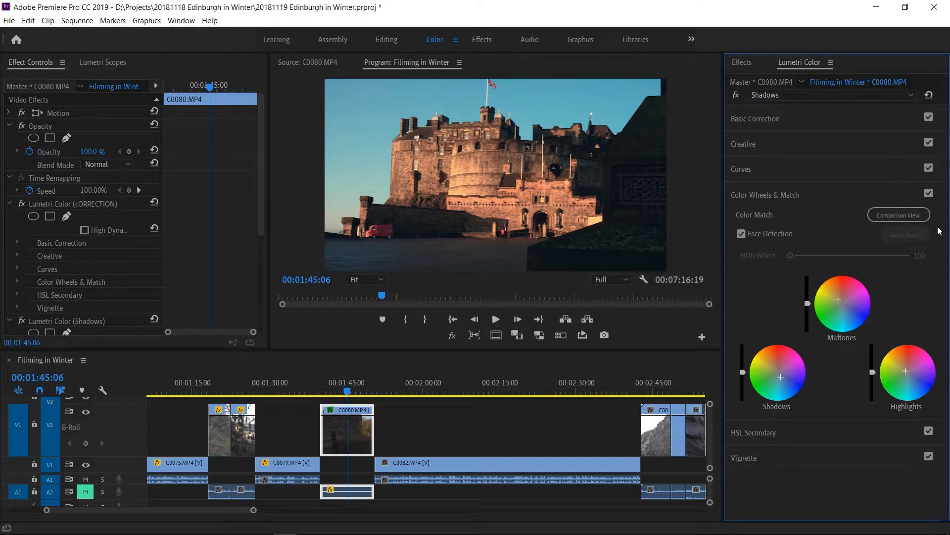
pyautogui.click(929, 193)
# Anchor the blue RGB curve in its highlights and shadows and lift its black point to add blue to the darkest areas.
pyautogui.click(766, 171)
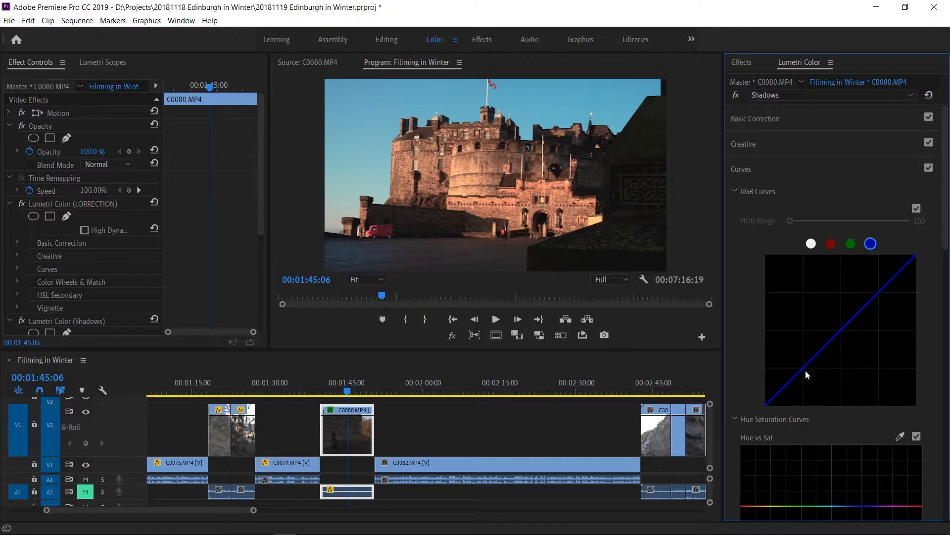
pyautogui.click(878, 293)
pyautogui.click(801, 371)
pyautogui.moveTo(765, 403); pyautogui.dragTo(735, 391)
# Anchor the red RGB curve in its midtones and highlights and shift its black point inward to reduce red in the shadows.
pyautogui.click(833, 242)
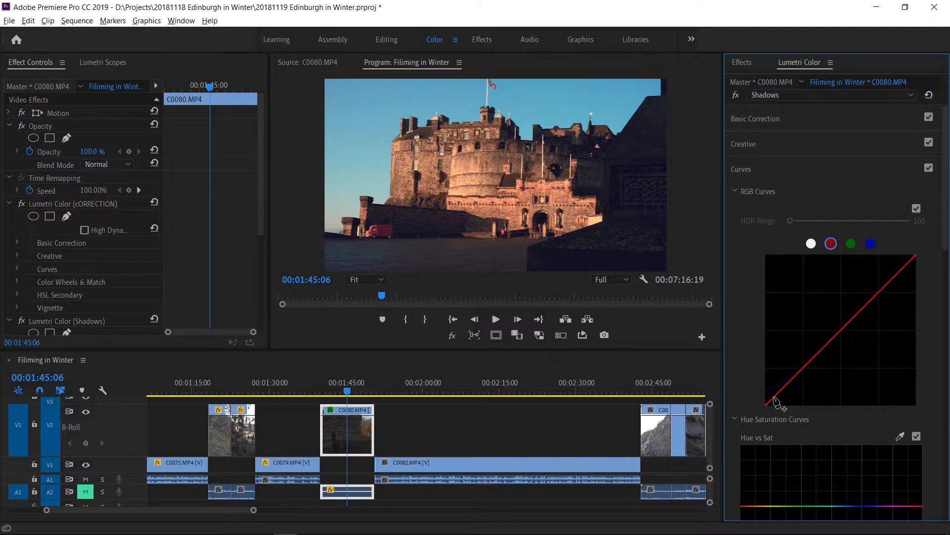
pyautogui.click(842, 330)
pyautogui.click(879, 293)
pyautogui.moveTo(771, 406); pyautogui.dragTo(773, 408)
# Lower the blue curve's lifted black point a little and move the green curve's black point slightly inward.
pyautogui.click(870, 244)
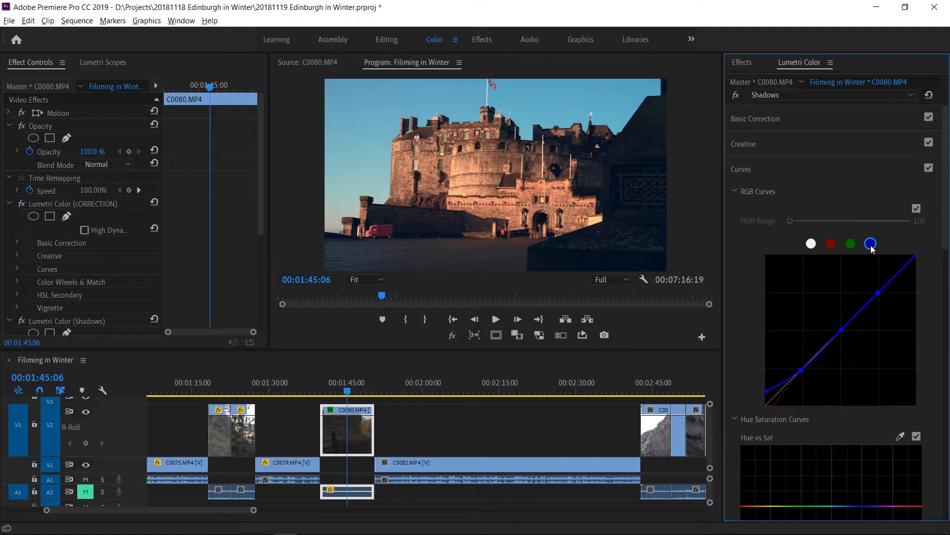
pyautogui.moveTo(771, 402)
pyautogui.mouseDown()
pyautogui.moveTo(767, 386)
pyautogui.moveTo(769, 400)
pyautogui.mouseUp()
pyautogui.click(851, 243)
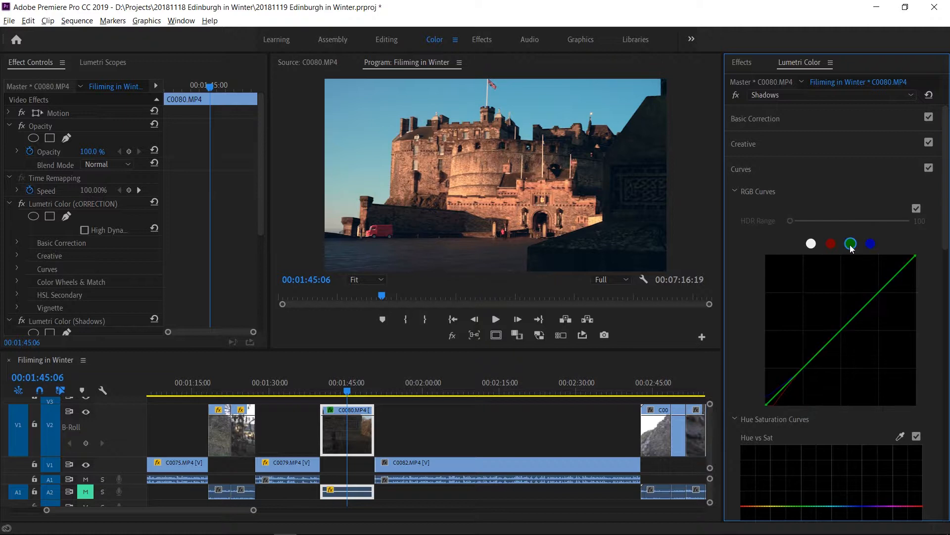
pyautogui.click(767, 405)
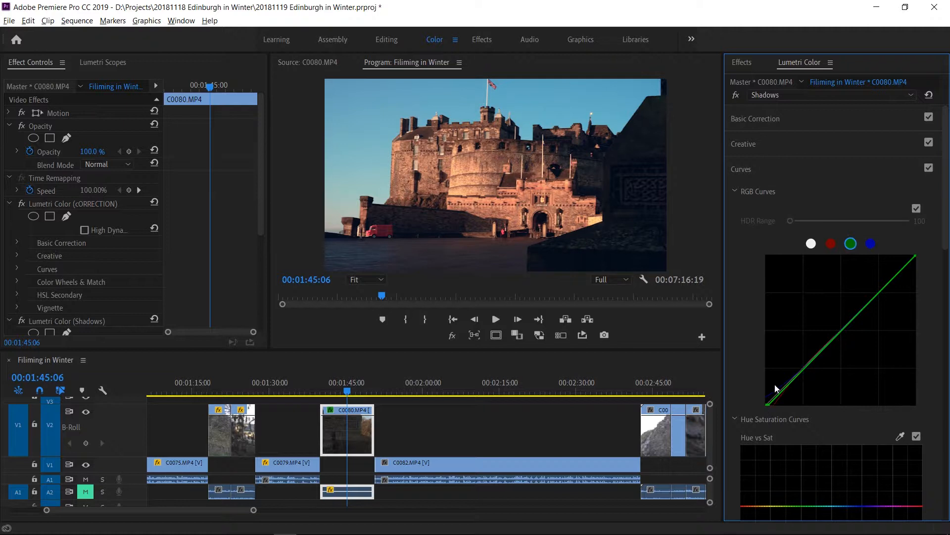
# Place shadow, midtone and highlight points on the green RGB curve and pull the midtone point slightly down.
pyautogui.click(832, 244)
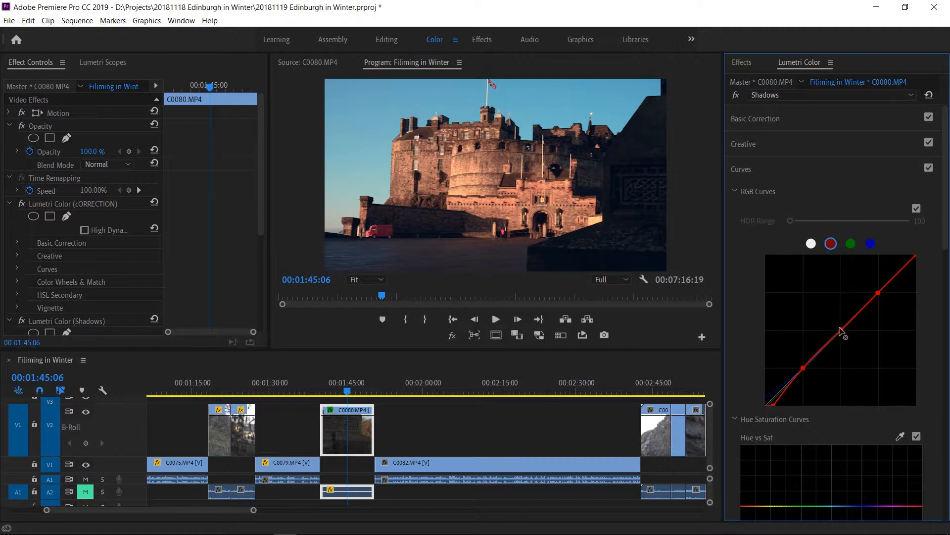
pyautogui.click(840, 328)
pyautogui.click(851, 244)
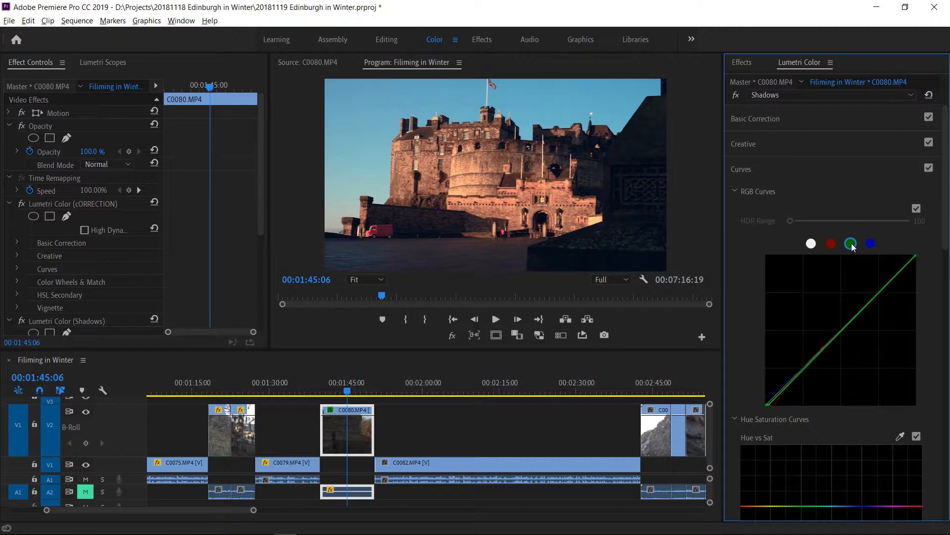
pyautogui.click(844, 331)
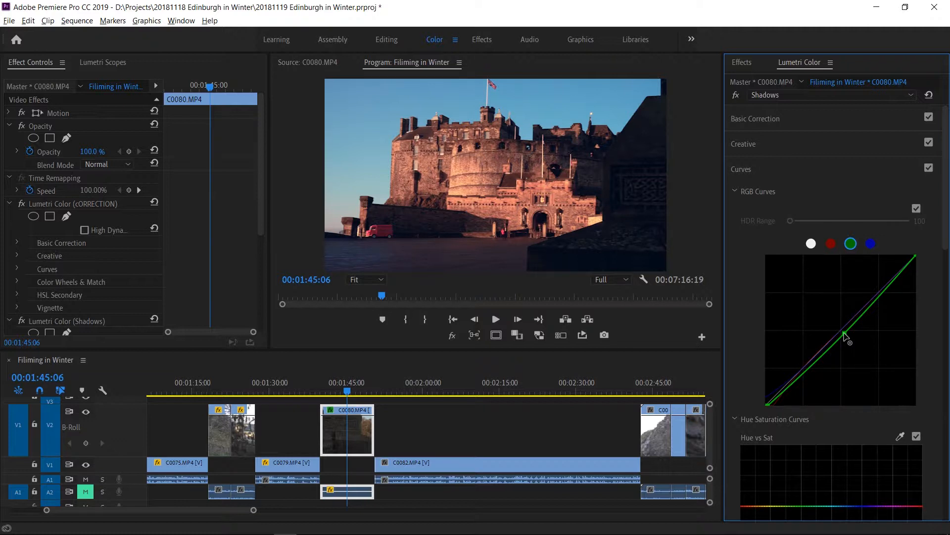
pyautogui.keyDown('ctrl'); pyautogui.click(844, 332); pyautogui.keyUp('ctrl')
pyautogui.click(804, 368)
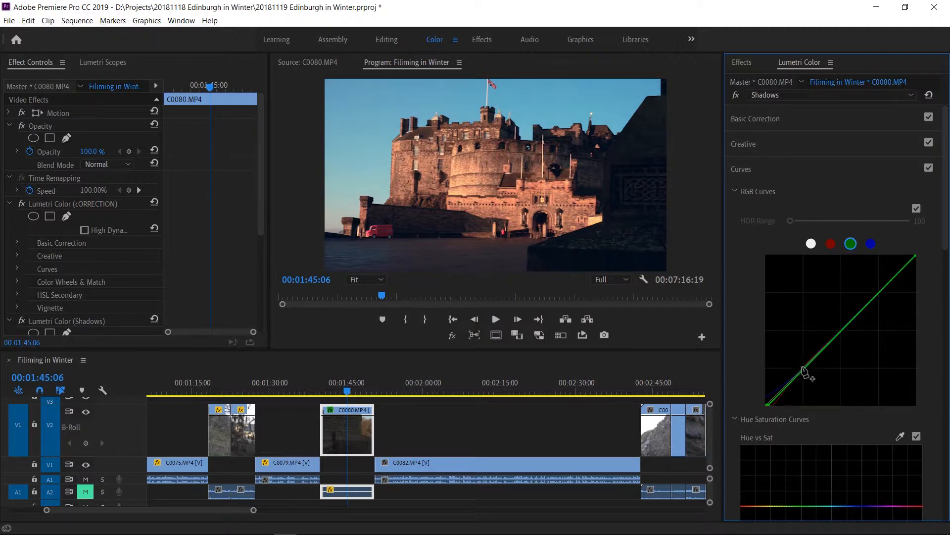
pyautogui.click(841, 330)
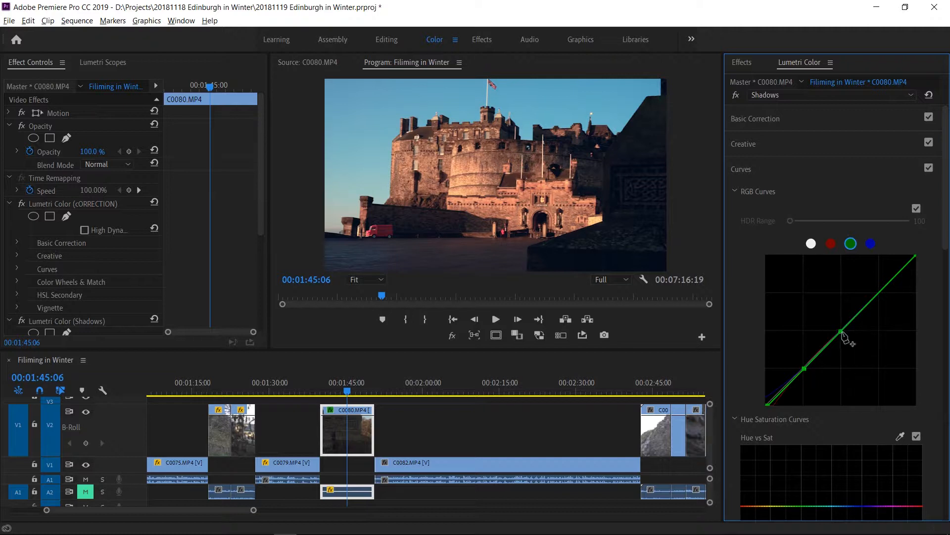
pyautogui.click(880, 294)
pyautogui.moveTo(843, 332); pyautogui.dragTo(844, 335)
# Pull the blue curve's midtone and highlight points slightly down and open the Lumetri Color options.
pyautogui.click(870, 245)
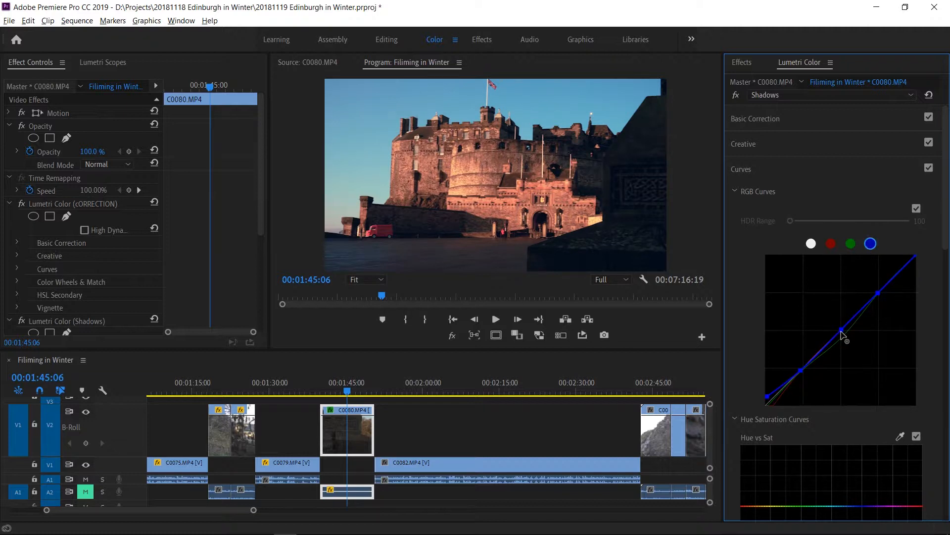
pyautogui.moveTo(841, 332); pyautogui.dragTo(843, 335)
pyautogui.moveTo(845, 339); pyautogui.dragTo(848, 342)
pyautogui.moveTo(879, 294); pyautogui.dragTo(881, 298)
pyautogui.click(831, 63)
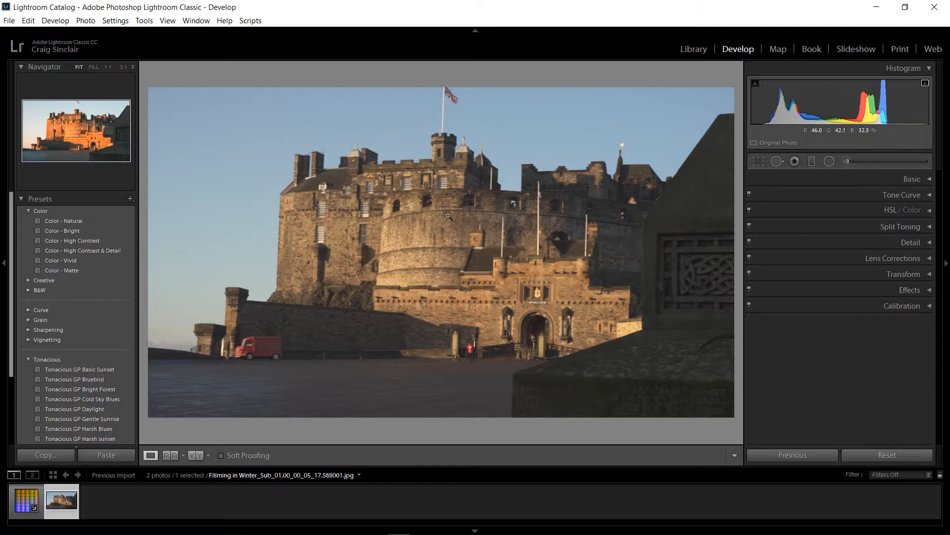
# In Lightroom, reset the develop settings of the Neutral-125.png HALD image.
pyautogui.click(24, 504)
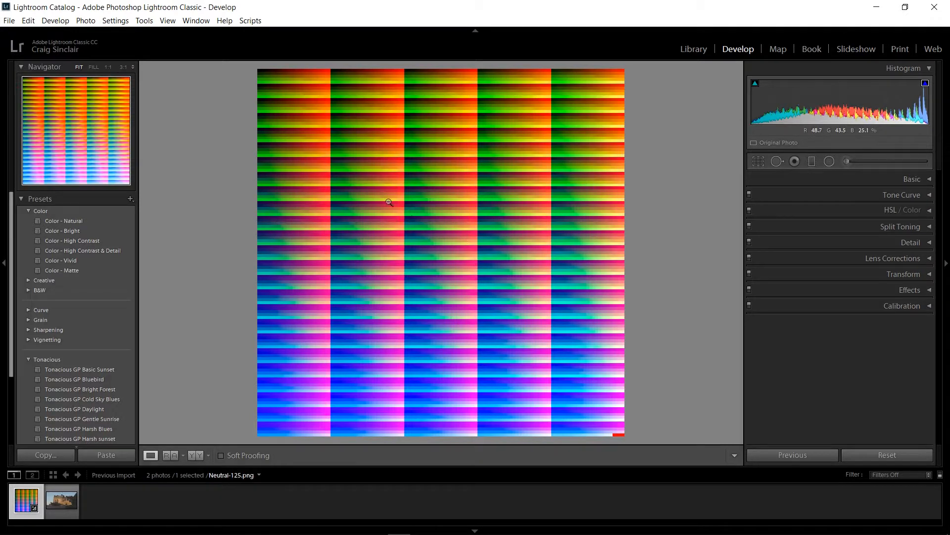
pyautogui.rightClick(27, 501)
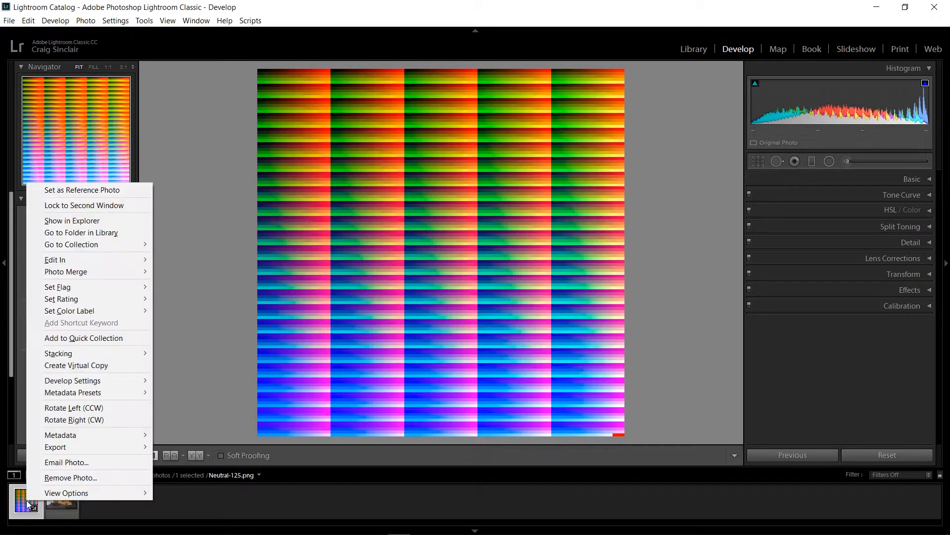
pyautogui.moveTo(103, 381)
pyautogui.click(218, 233)
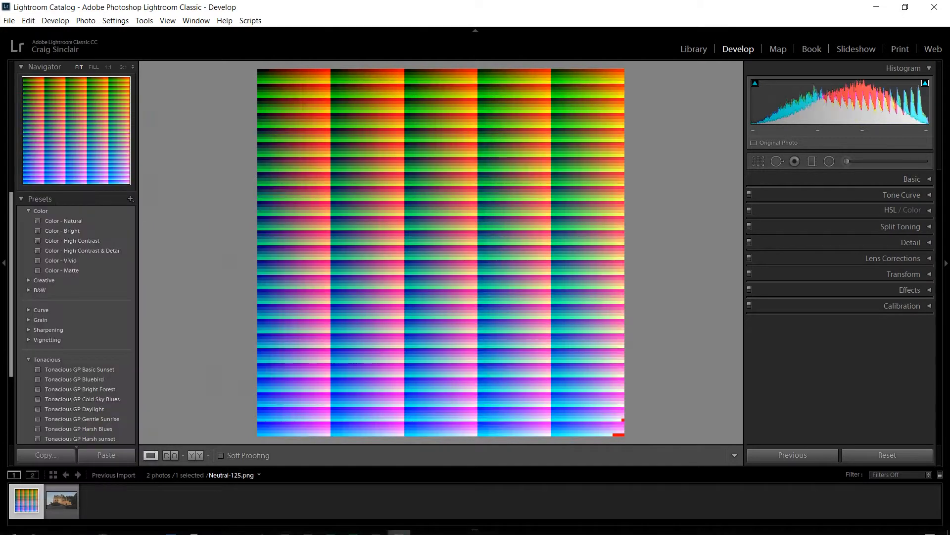
# Bring up the IWLTBAP LUT Generator, move its window clear of the HALD image and minimise it.
pyautogui.click(81, 528)
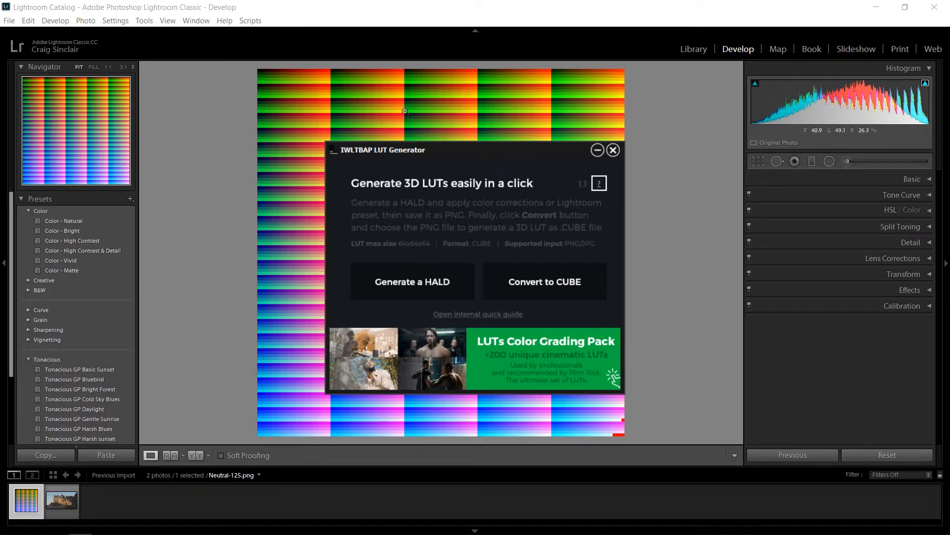
pyautogui.moveTo(415, 151); pyautogui.dragTo(726, 130)
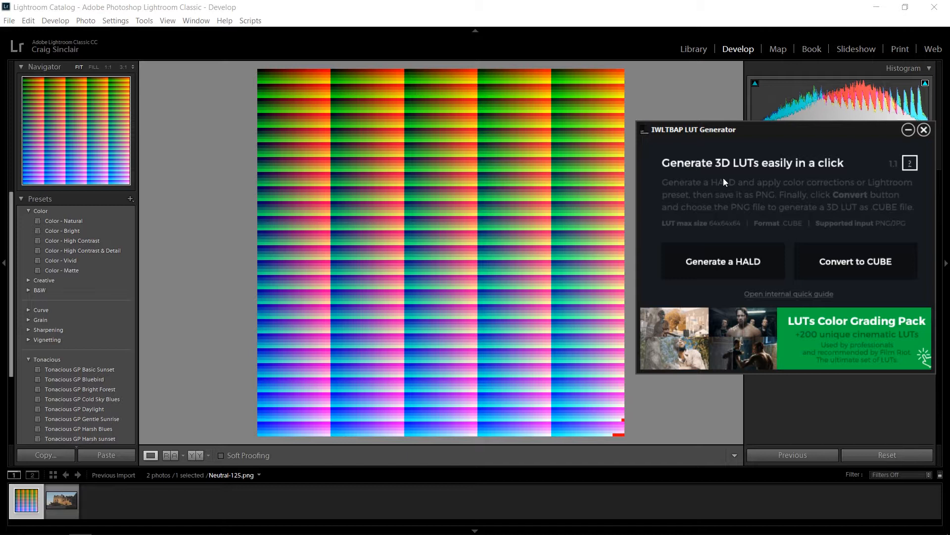
pyautogui.click(908, 131)
# Examine the Basic, Tone Curve and HSL settings available for the castle still in Lightroom.
pyautogui.click(61, 500)
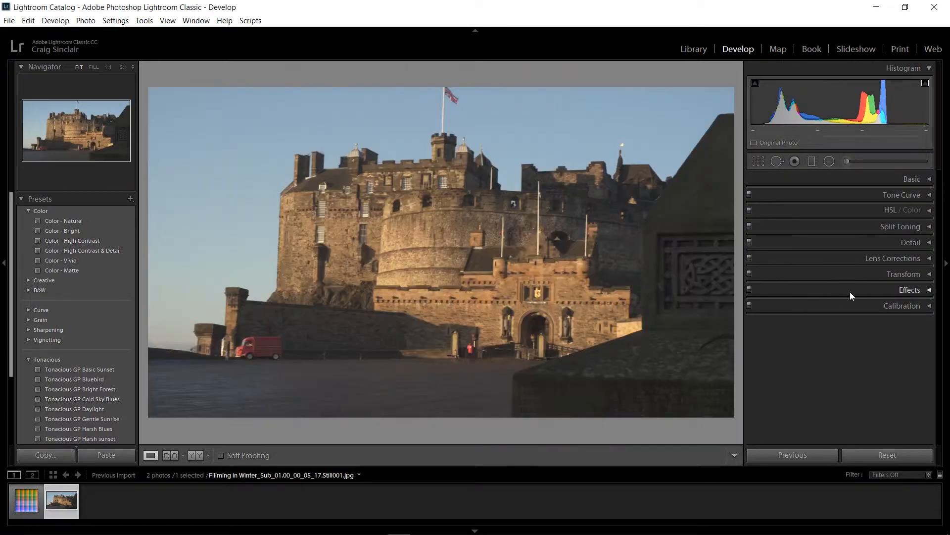
pyautogui.click(890, 177)
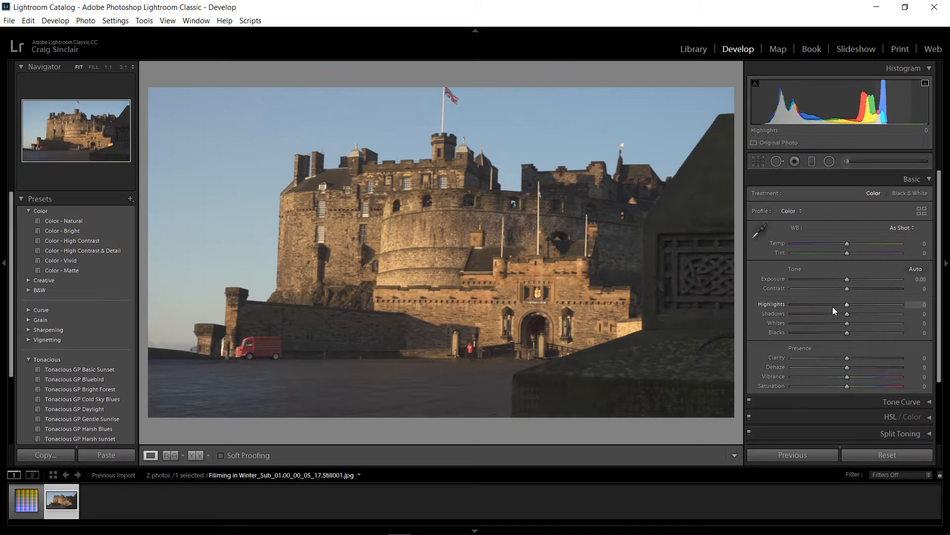
pyautogui.click(865, 402)
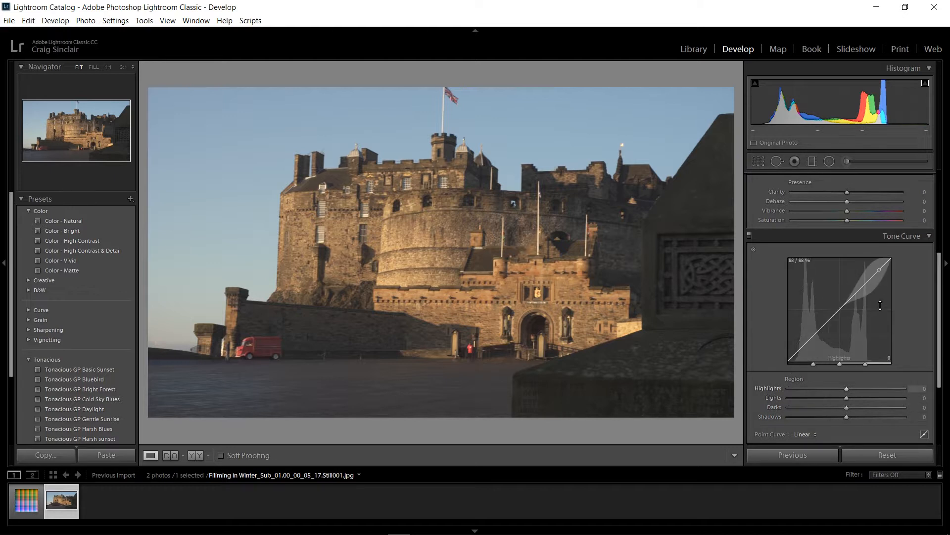
pyautogui.click(921, 238)
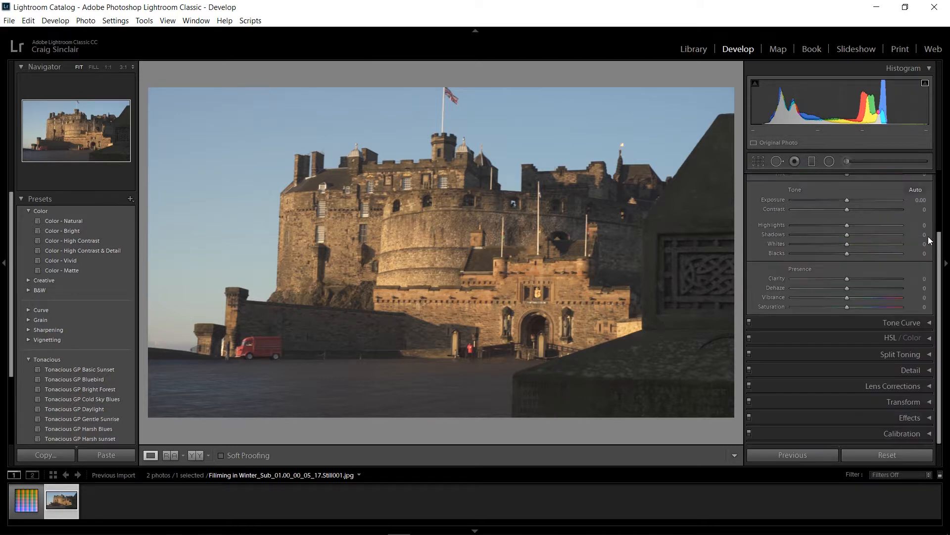
pyautogui.click(929, 340)
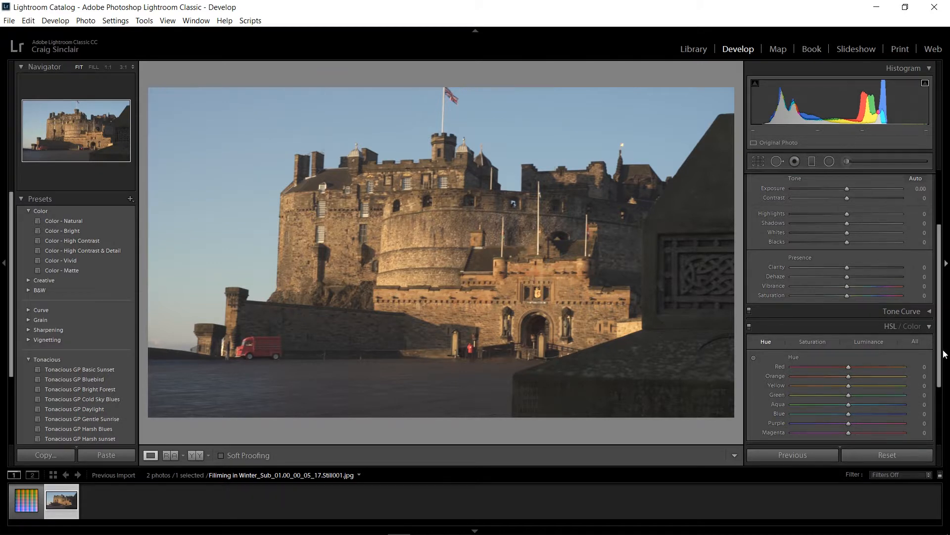
pyautogui.scroll(-2, 945, 354)
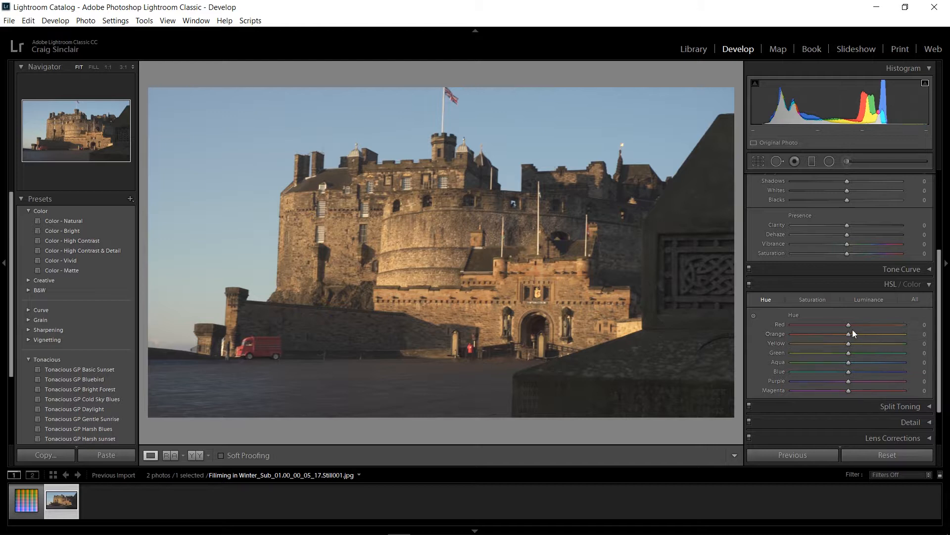
pyautogui.click(931, 286)
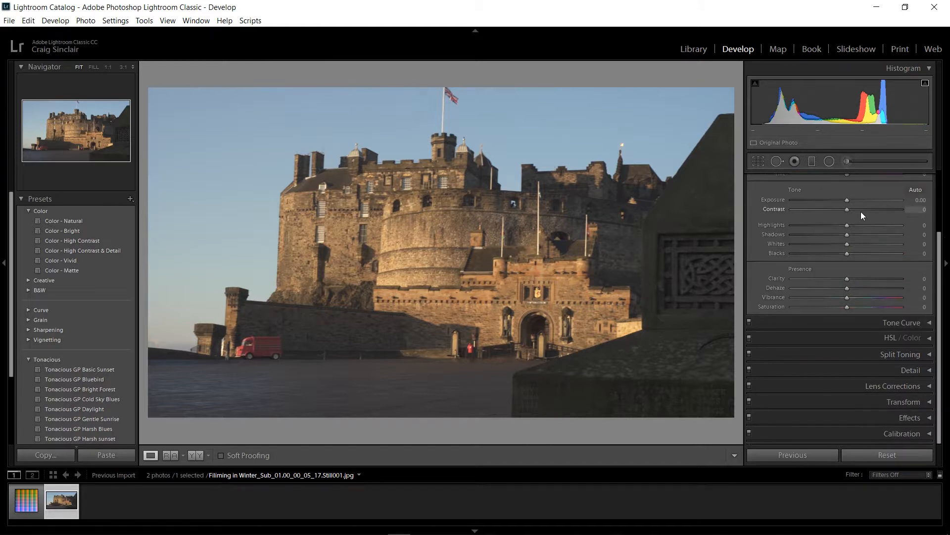
# Try a basic tone adjustment on the castle still with Blacks −26, Shadows −16, Whites +30 and Contrast +16.
pyautogui.moveTo(940, 265); pyautogui.dragTo(937, 203)
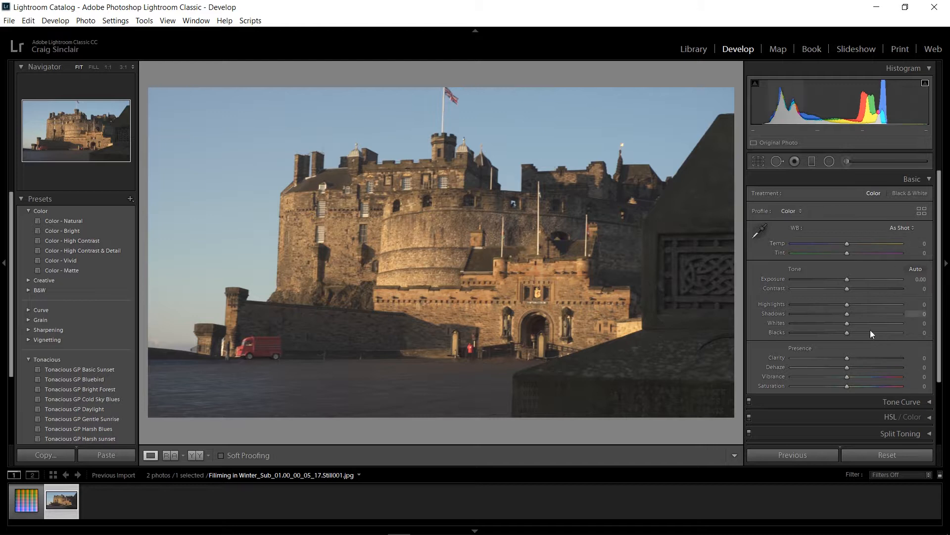
pyautogui.moveTo(848, 334); pyautogui.dragTo(833, 330)
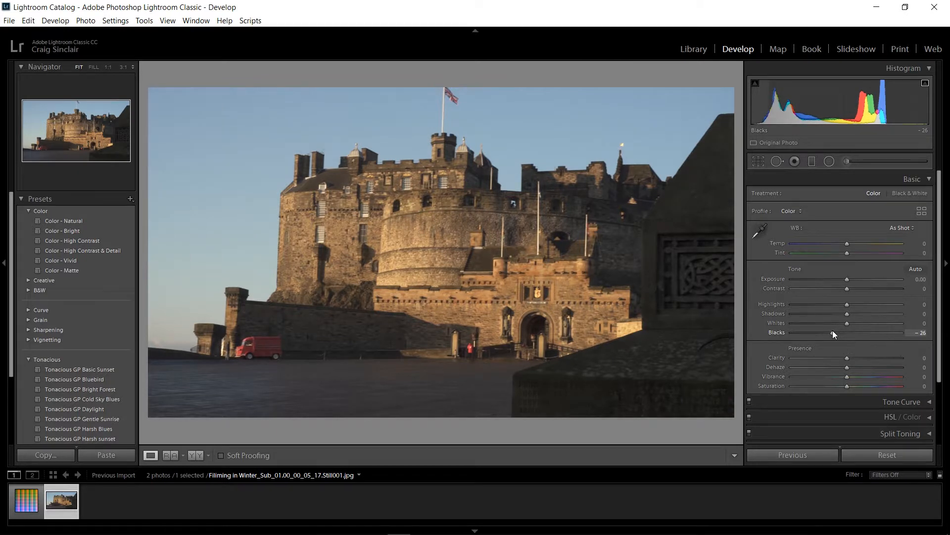
pyautogui.moveTo(848, 316)
pyautogui.mouseDown()
pyautogui.moveTo(839, 315)
pyautogui.moveTo(862, 329)
pyautogui.mouseUp()
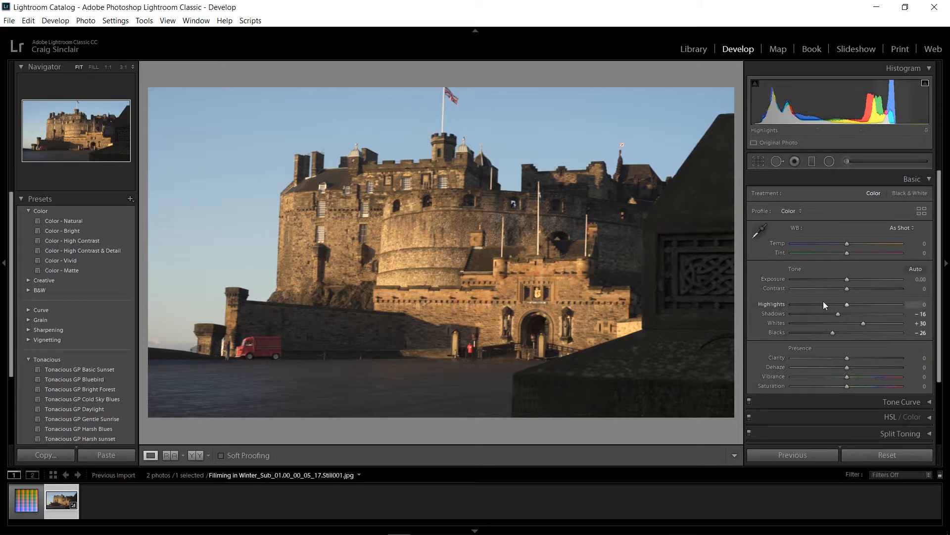
pyautogui.moveTo(853, 292); pyautogui.dragTo(855, 293)
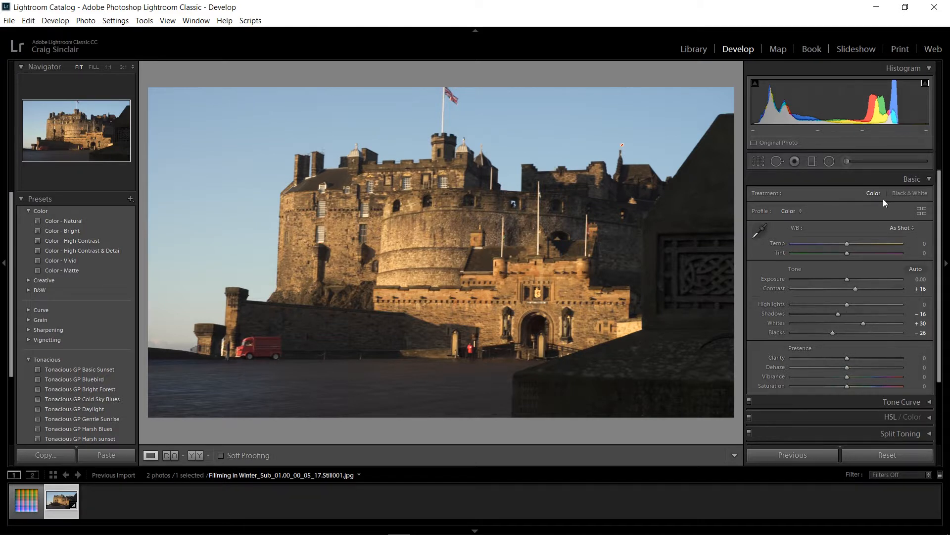
# Expand the Tone Curve settings alongside Basic and reset the castle still's develop settings.
pyautogui.click(927, 180)
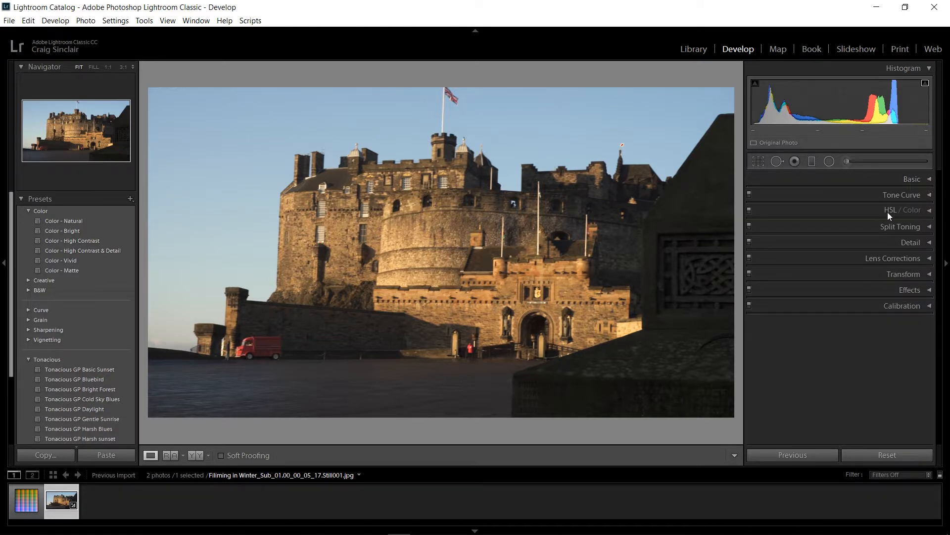
pyautogui.click(927, 197)
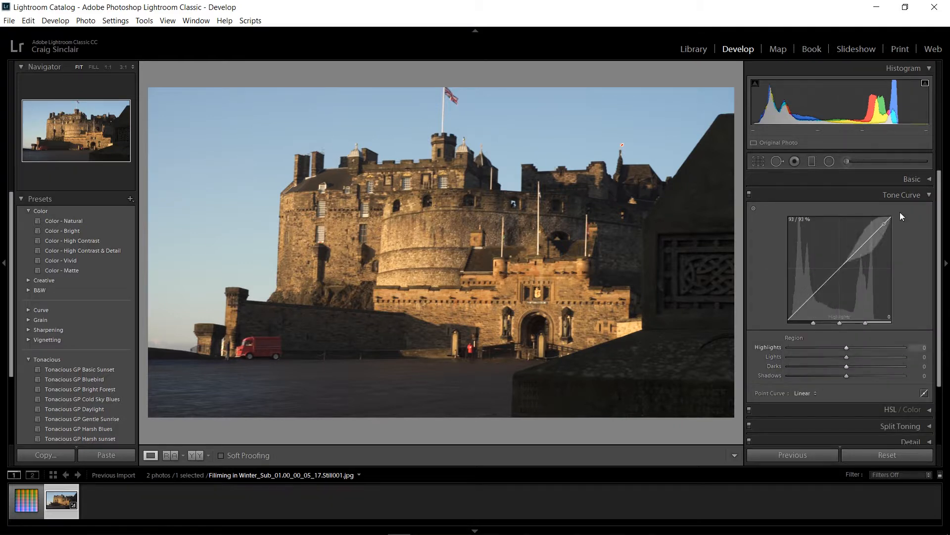
pyautogui.click(915, 179)
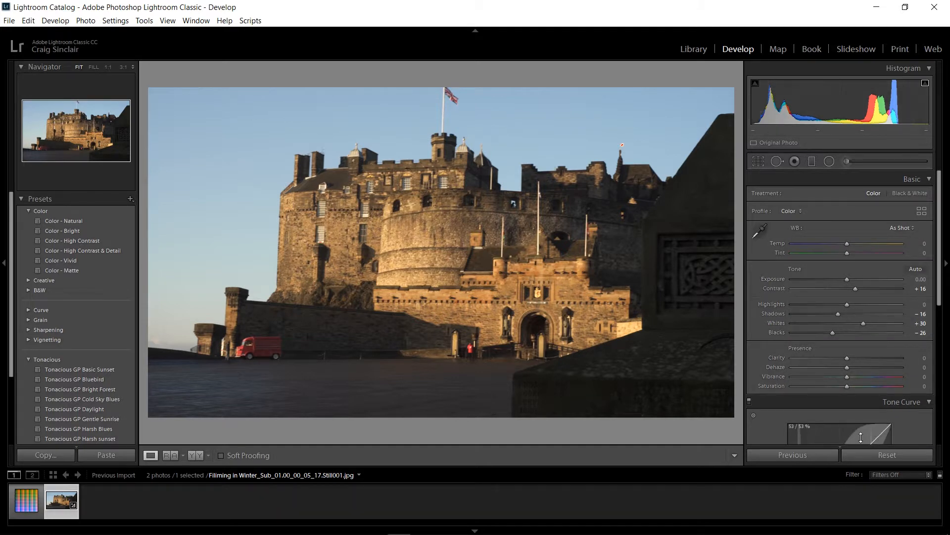
pyautogui.click(879, 455)
# Shape the tone curve with Darks −25, Highlights +19 and Lights +15, and set the basic Blacks to −29.
pyautogui.moveTo(943, 281); pyautogui.dragTo(944, 346)
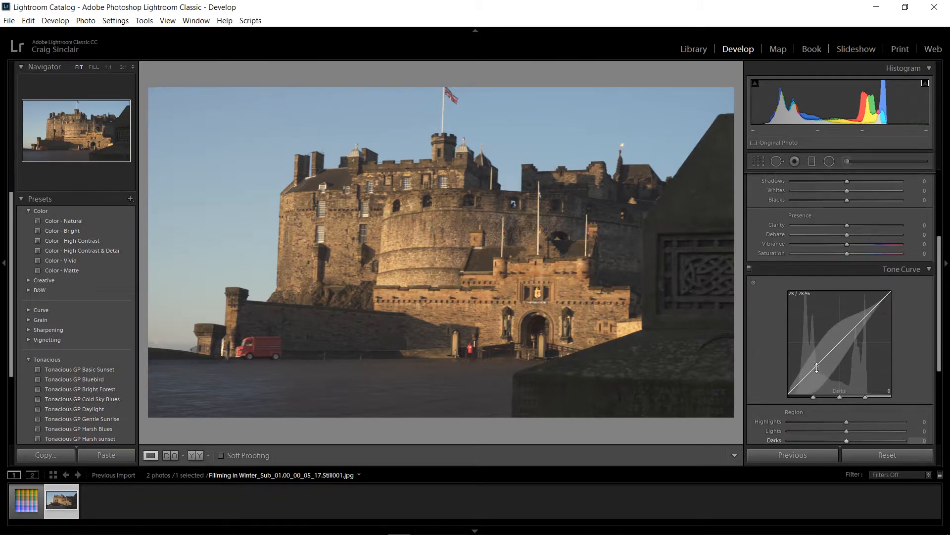
pyautogui.moveTo(817, 368); pyautogui.dragTo(816, 372)
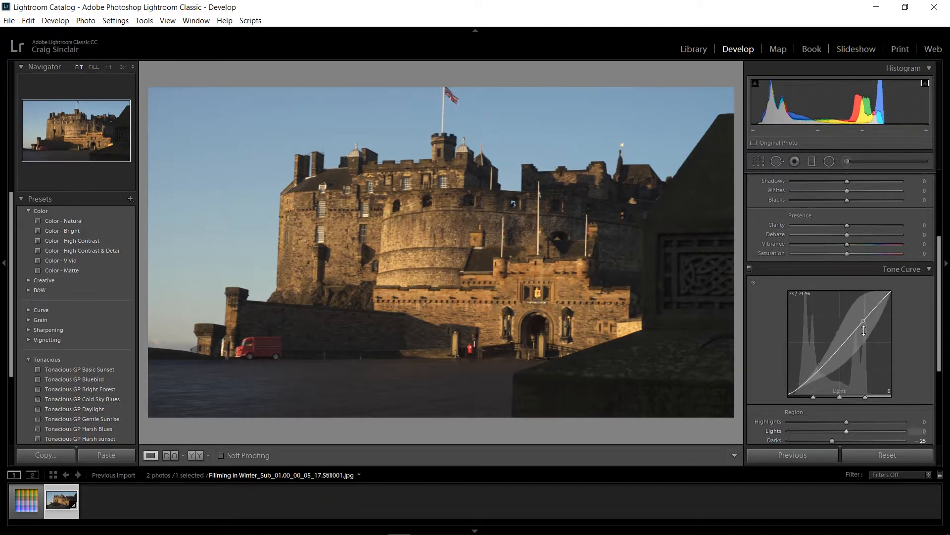
pyautogui.moveTo(865, 322); pyautogui.dragTo(867, 314)
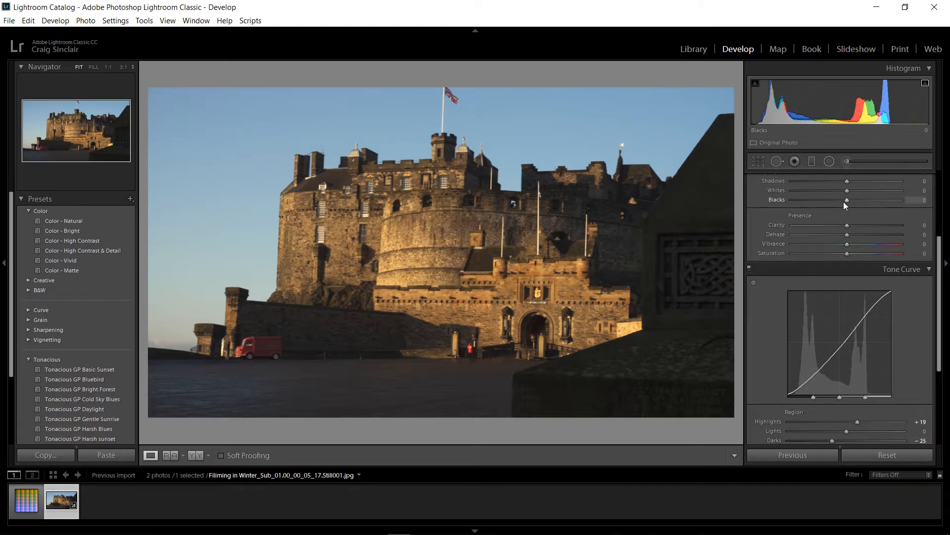
pyautogui.moveTo(848, 200); pyautogui.dragTo(831, 200)
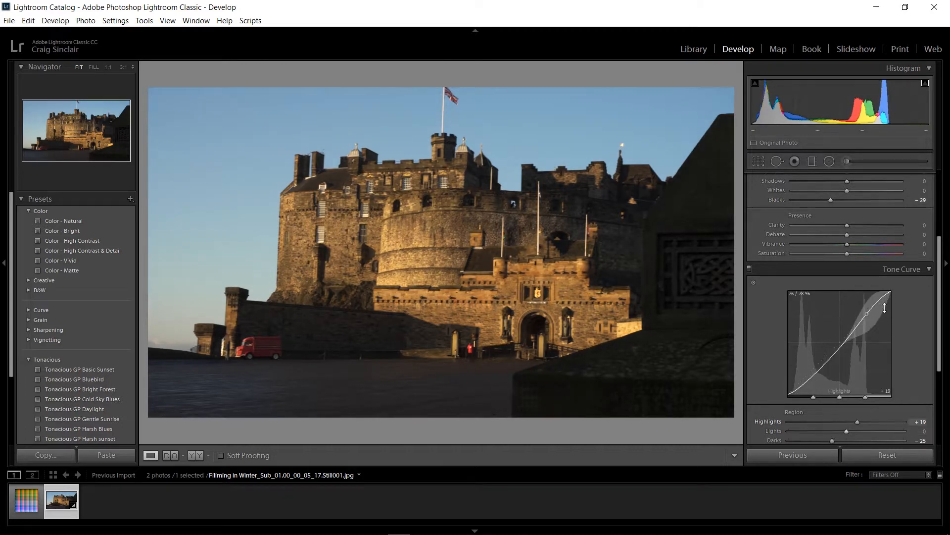
pyautogui.moveTo(864, 318); pyautogui.dragTo(863, 313)
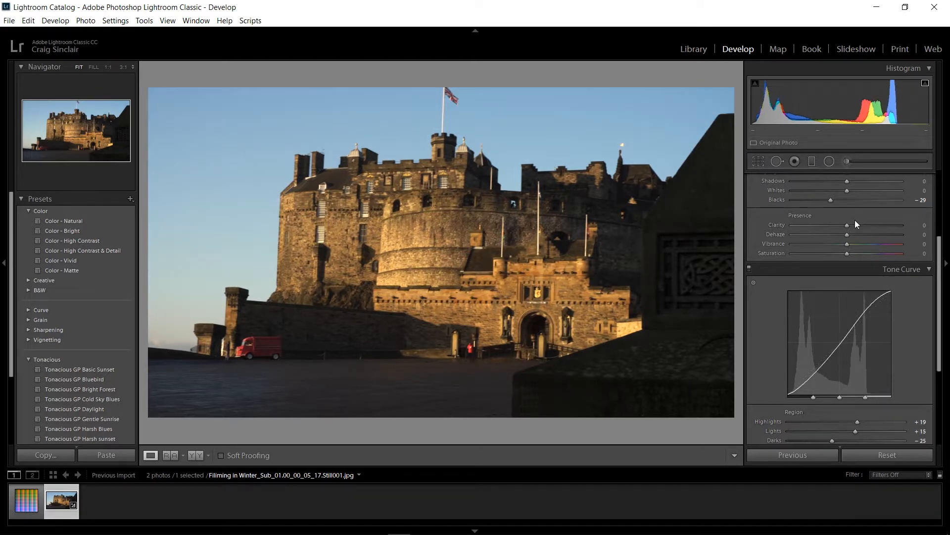
# Set Whites to +14 and reduce the tone curve's Lights to +2.
pyautogui.moveTo(847, 193); pyautogui.dragTo(852, 195)
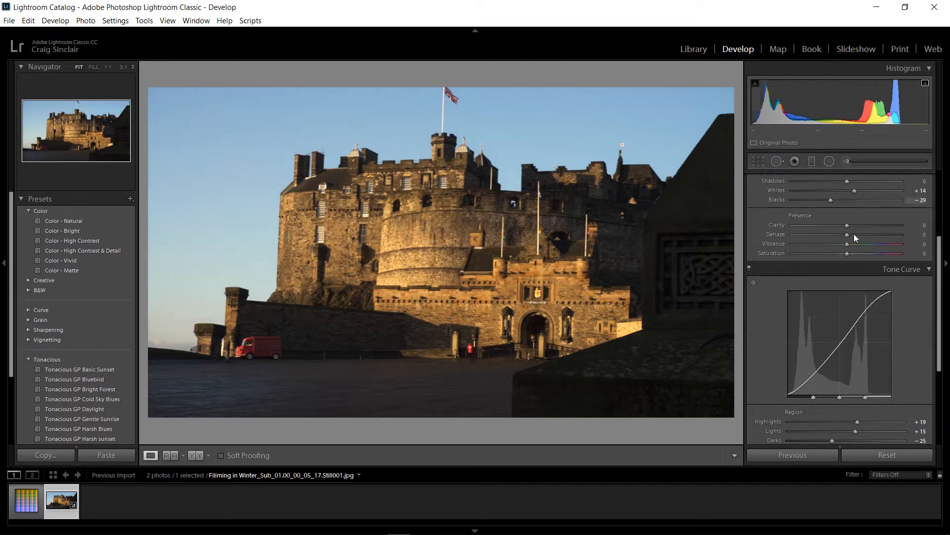
pyautogui.moveTo(844, 342); pyautogui.dragTo(843, 344)
pyautogui.moveTo(843, 344); pyautogui.dragTo(843, 340)
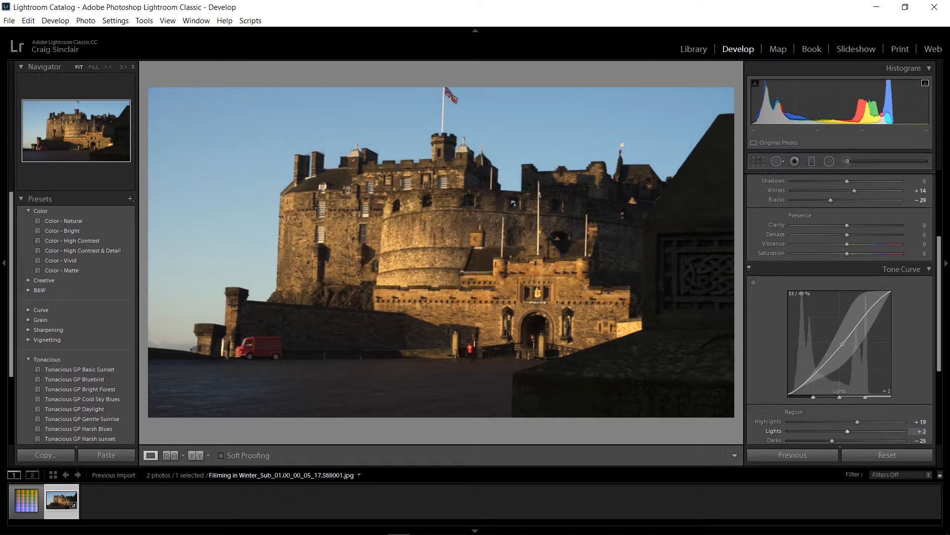
# Collapse Tone Curve and set the HSL hues to Yellow −37, Aqua +20, Blue +13 and Purple −100.
pyautogui.click(929, 268)
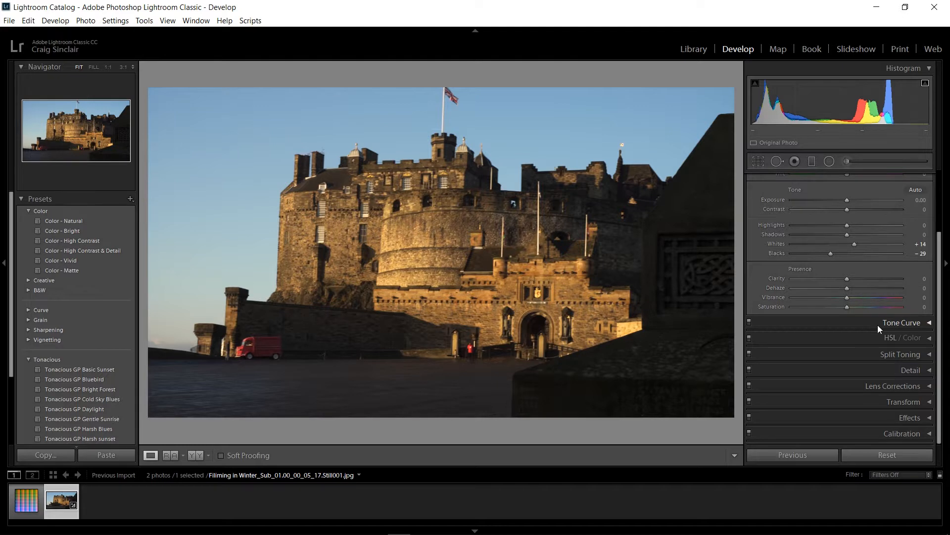
pyautogui.click(926, 342)
pyautogui.moveTo(943, 295); pyautogui.dragTo(942, 326)
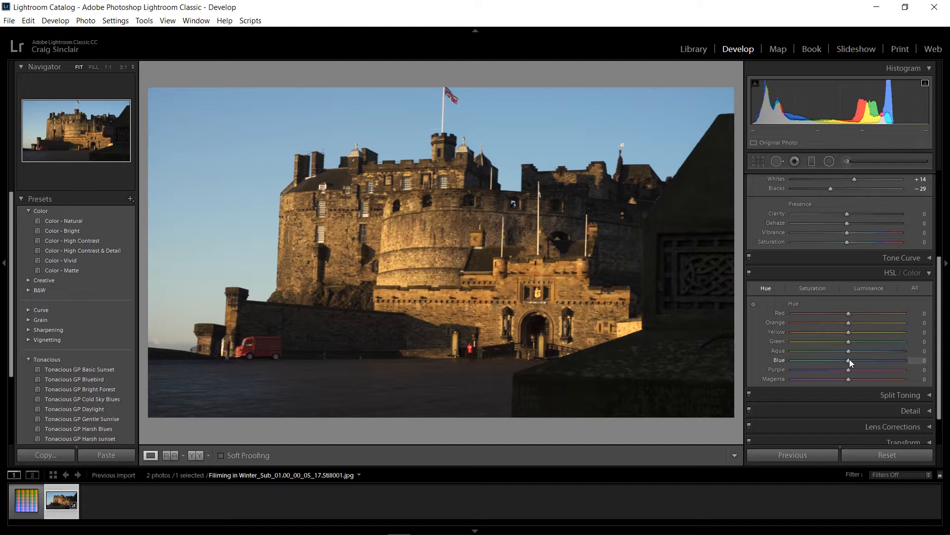
pyautogui.moveTo(849, 359); pyautogui.dragTo(839, 343)
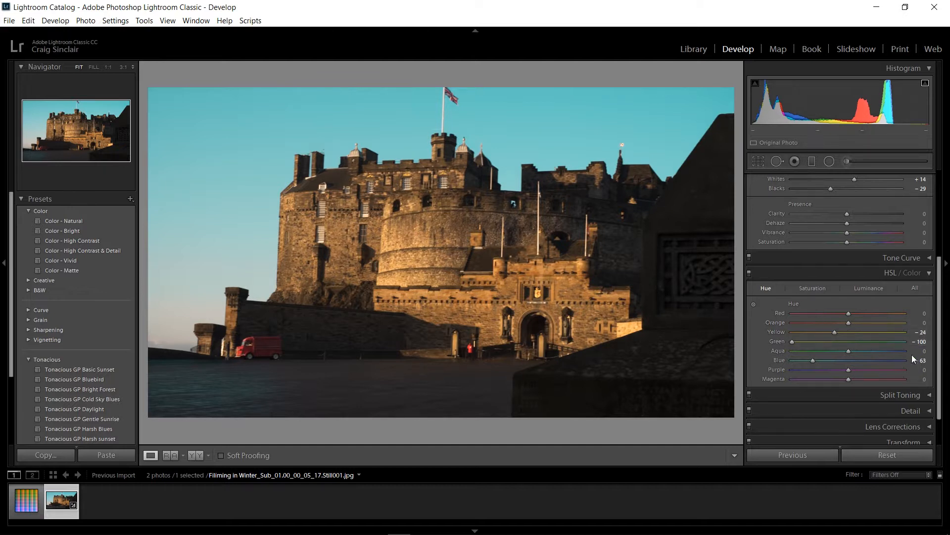
pyautogui.moveTo(844, 334); pyautogui.dragTo(829, 332)
pyautogui.moveTo(850, 356); pyautogui.dragTo(754, 356)
pyautogui.moveTo(813, 363); pyautogui.dragTo(774, 361)
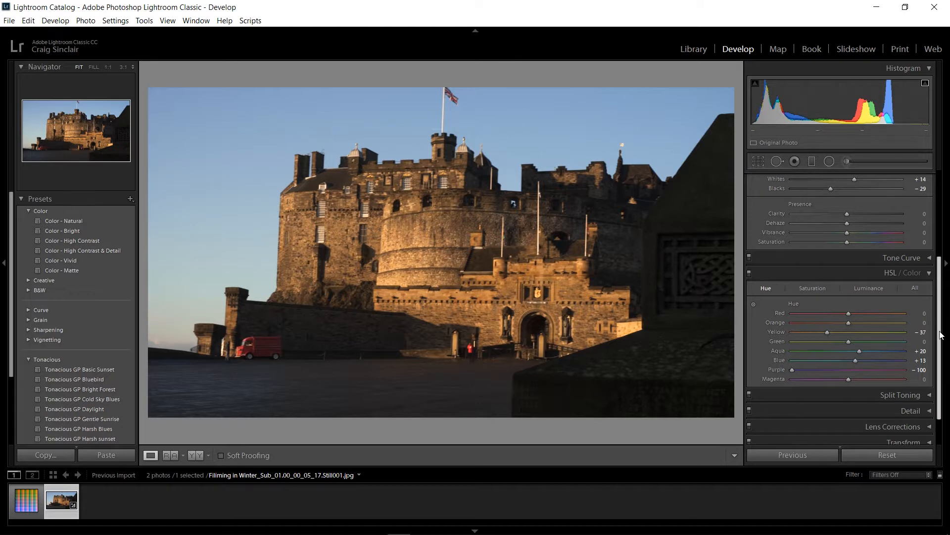
# Set HSL saturation to Red −20, Yellow +74, Green −37, Aqua +57, Blue +30, Purple −31 and Magenta −17.
pyautogui.click(821, 290)
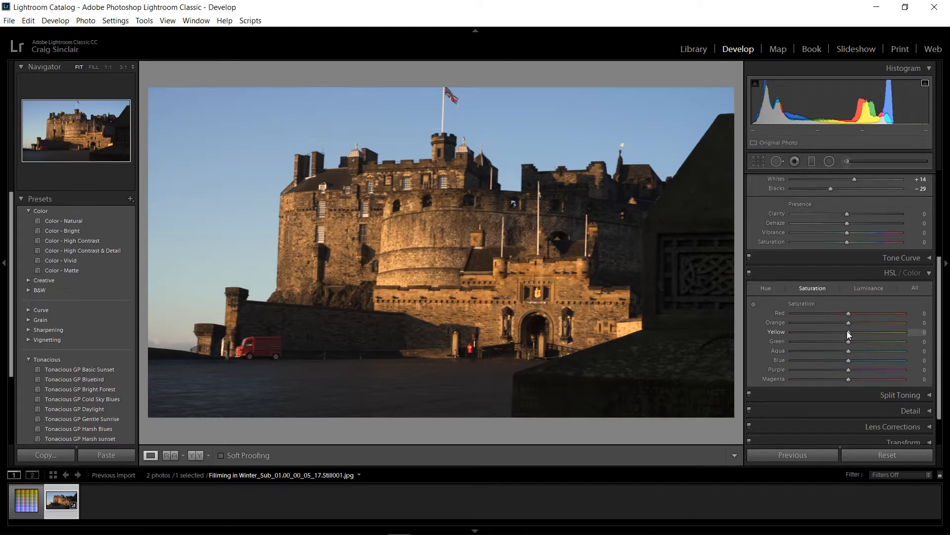
pyautogui.moveTo(890, 327); pyautogui.dragTo(888, 328)
pyautogui.moveTo(854, 313); pyautogui.dragTo(811, 320)
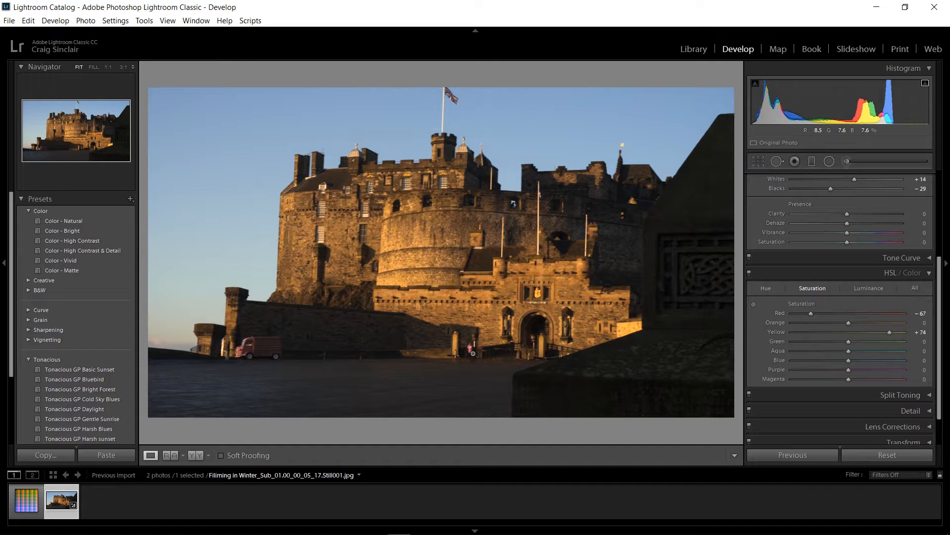
pyautogui.moveTo(812, 314); pyautogui.dragTo(868, 363)
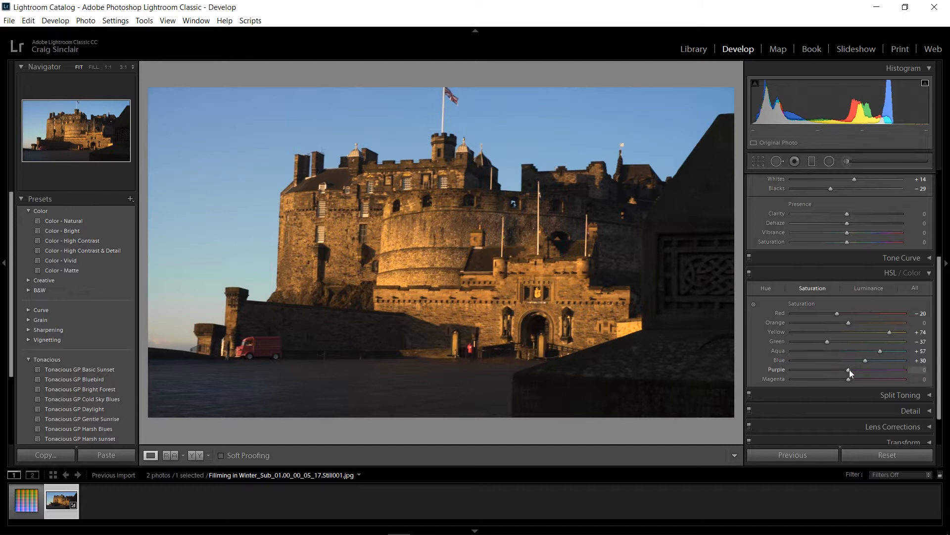
pyautogui.moveTo(850, 370); pyautogui.dragTo(831, 378)
# Set HSL luminance to Yellow +40, Red −52 and Magenta −3.
pyautogui.click(872, 287)
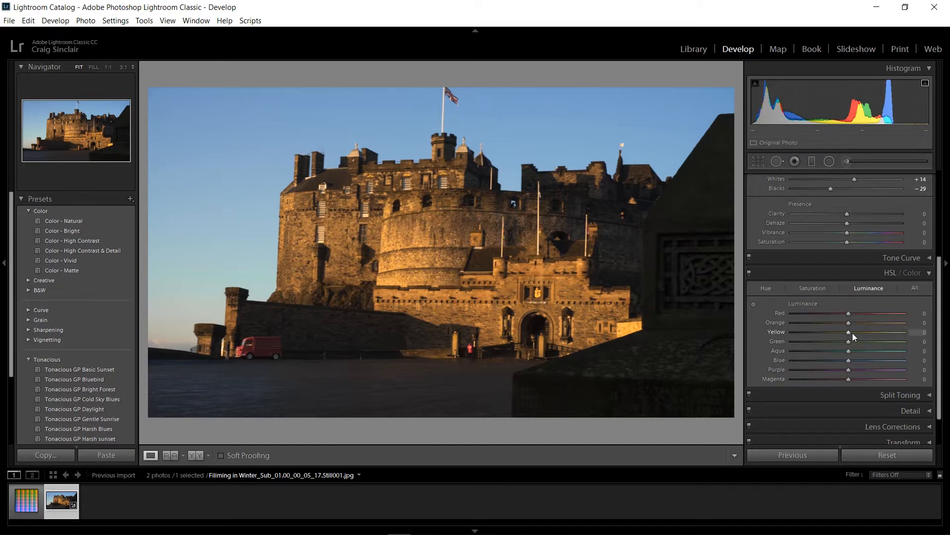
pyautogui.moveTo(851, 334); pyautogui.dragTo(871, 339)
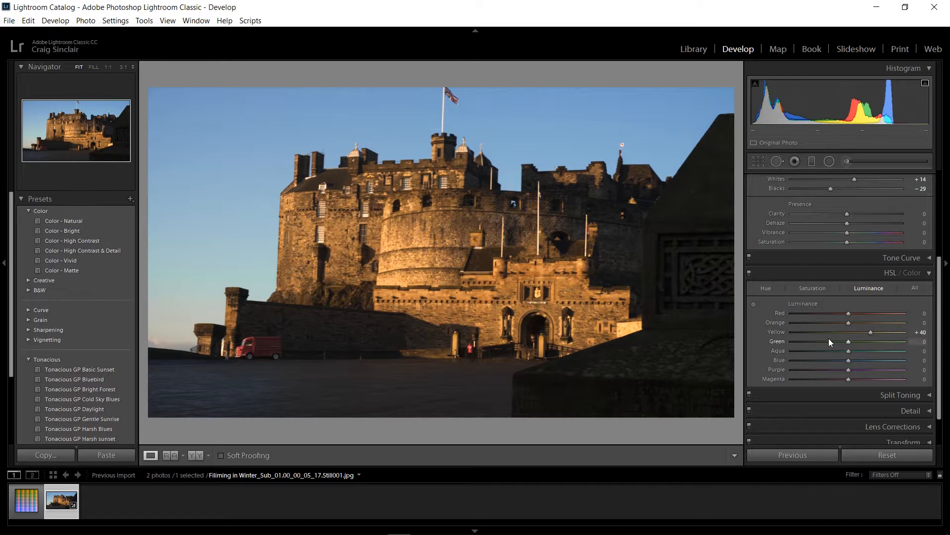
pyautogui.moveTo(848, 315); pyautogui.dragTo(818, 319)
pyautogui.moveTo(844, 380)
pyautogui.mouseDown()
pyautogui.moveTo(793, 384)
pyautogui.moveTo(857, 381)
pyautogui.moveTo(847, 381)
pyautogui.mouseUp()
# Split-tone the still with shadows at hue 220, saturation 30, highlights at hue 59, saturation 8, and balance +1.
pyautogui.click(877, 394)
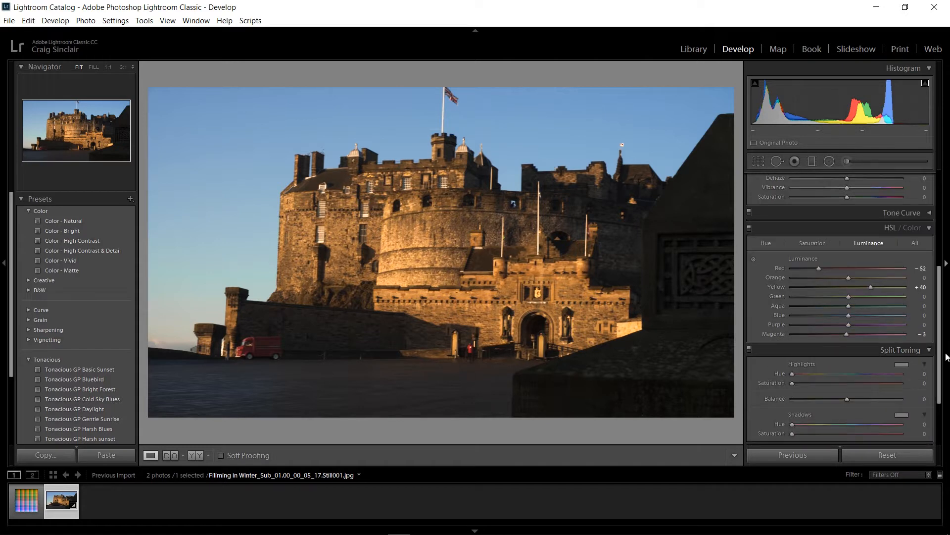
pyautogui.moveTo(940, 374); pyautogui.dragTo(940, 394)
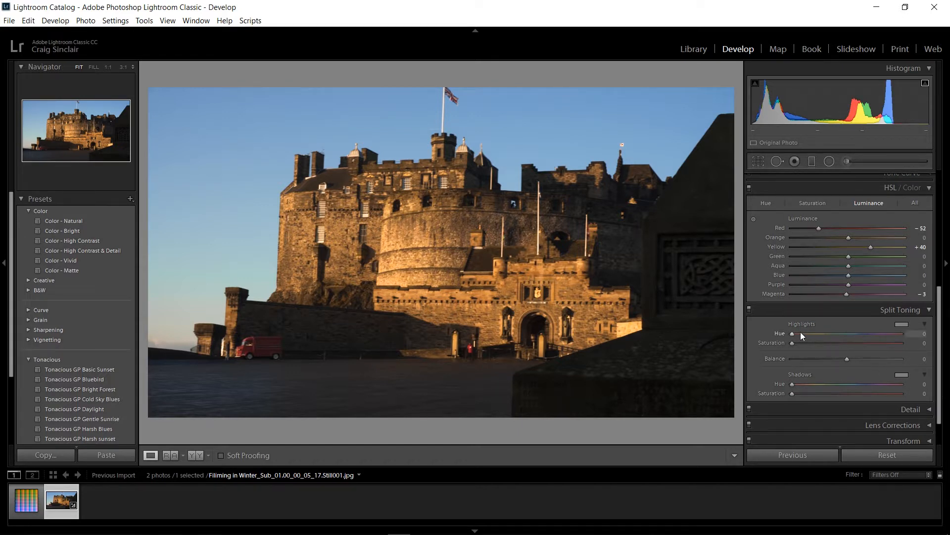
pyautogui.moveTo(792, 385); pyautogui.dragTo(822, 387)
pyautogui.moveTo(792, 393); pyautogui.dragTo(807, 397)
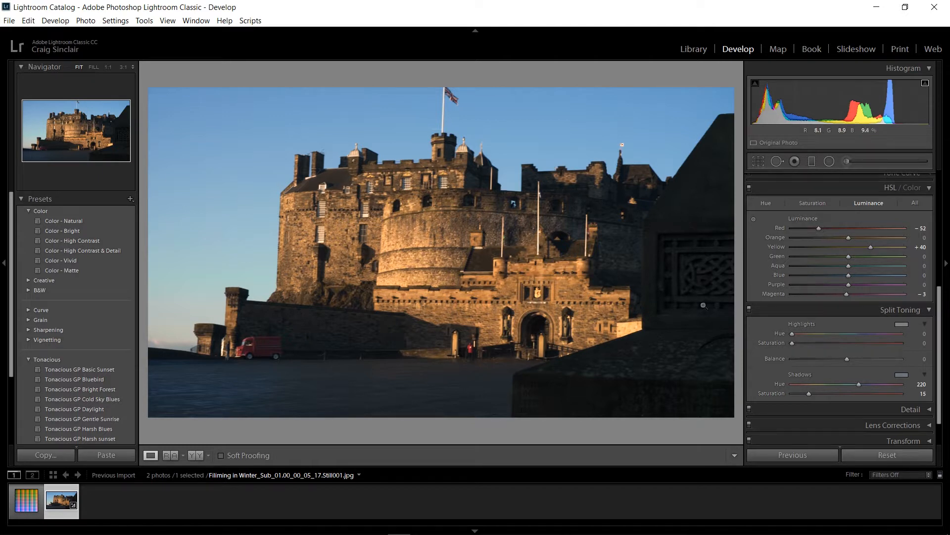
pyautogui.moveTo(809, 393)
pyautogui.mouseDown()
pyautogui.moveTo(935, 401)
pyautogui.moveTo(807, 395)
pyautogui.moveTo(825, 397)
pyautogui.mouseUp()
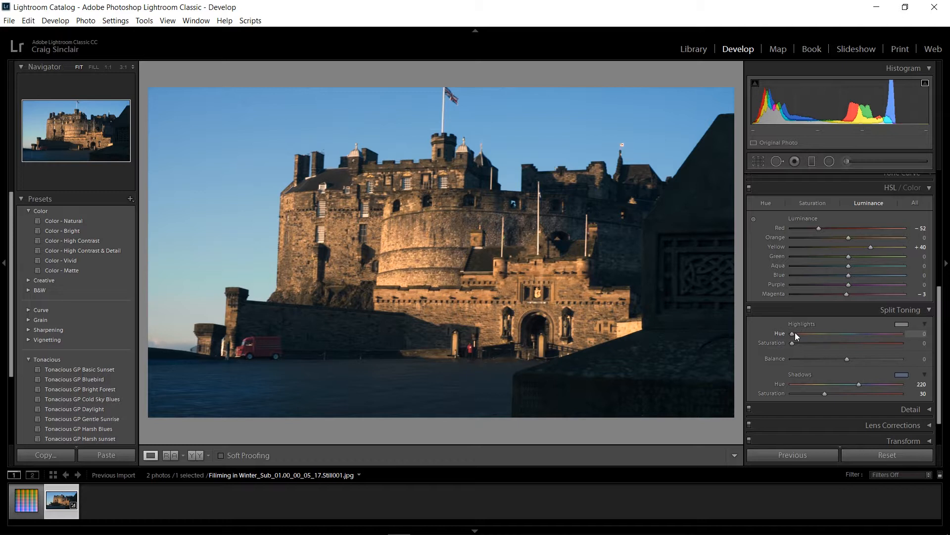
pyautogui.moveTo(812, 339); pyautogui.dragTo(848, 370)
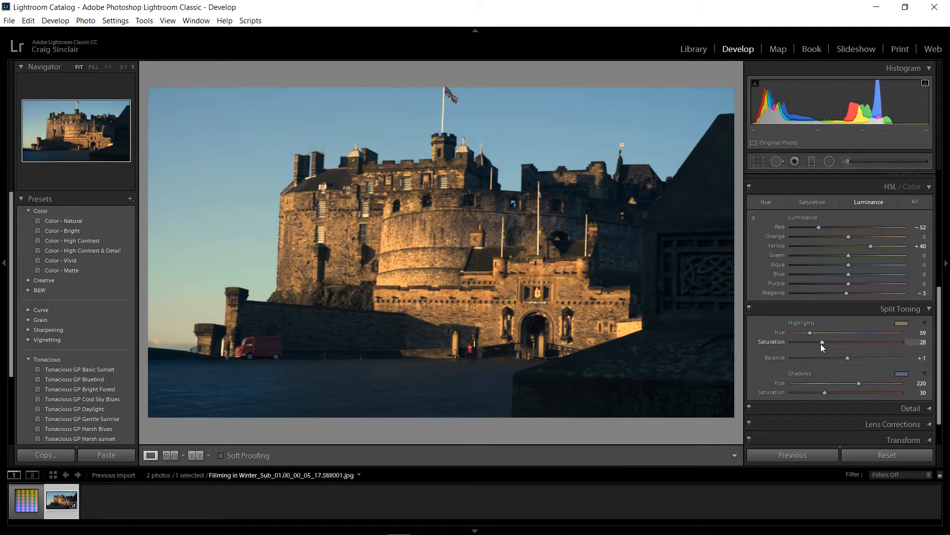
pyautogui.moveTo(824, 343); pyautogui.dragTo(801, 344)
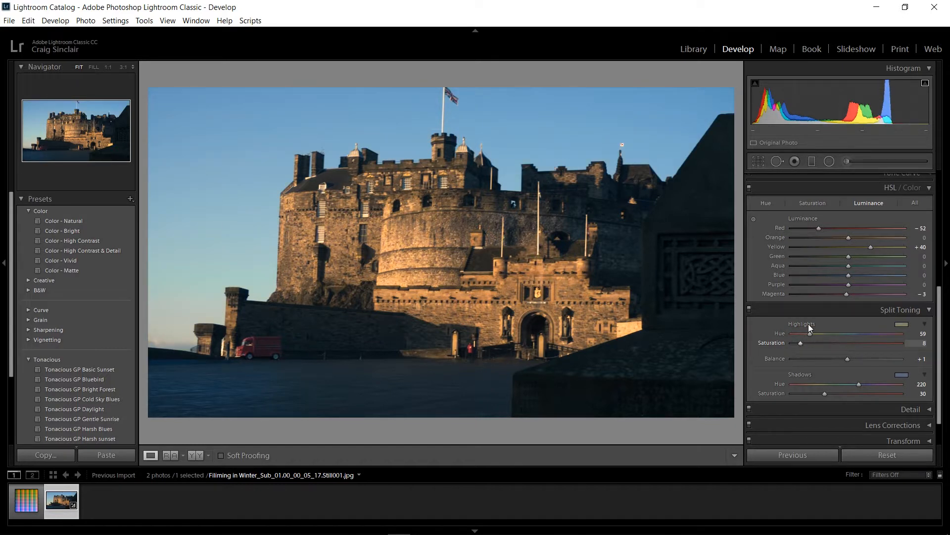
# Raise HSL saturation to Yellow +77 and Orange +33, and lower the split-toning highlights saturation to 3.
pyautogui.click(815, 204)
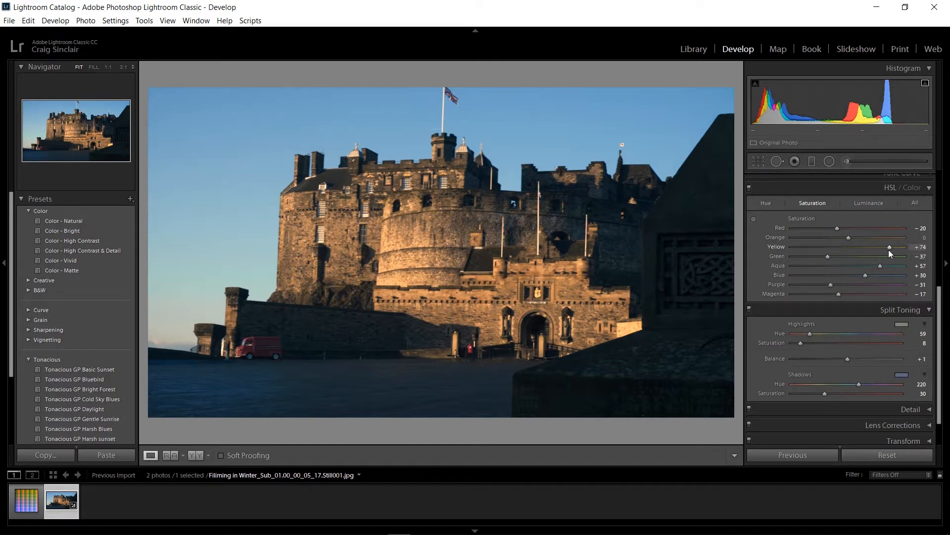
pyautogui.moveTo(889, 249); pyautogui.dragTo(891, 249)
pyautogui.moveTo(800, 343); pyautogui.dragTo(795, 341)
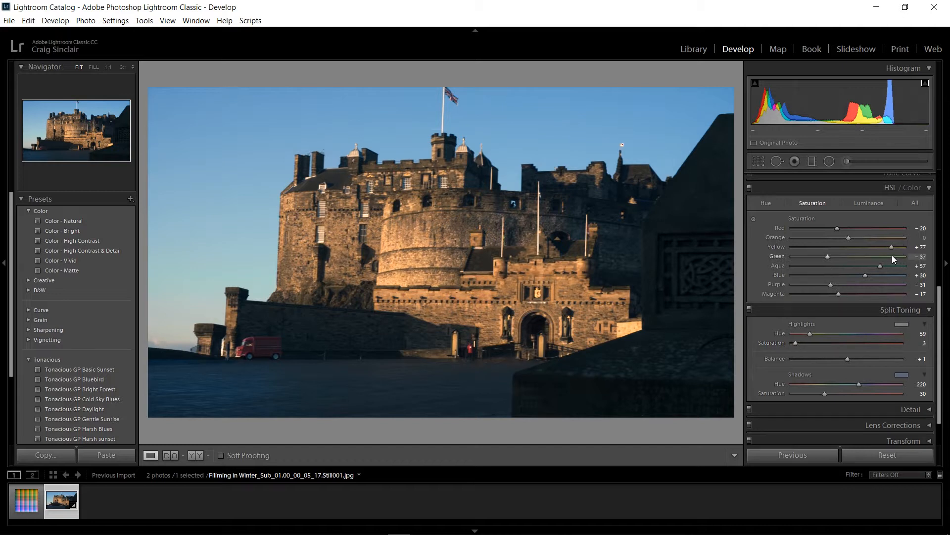
pyautogui.moveTo(852, 236); pyautogui.dragTo(884, 240)
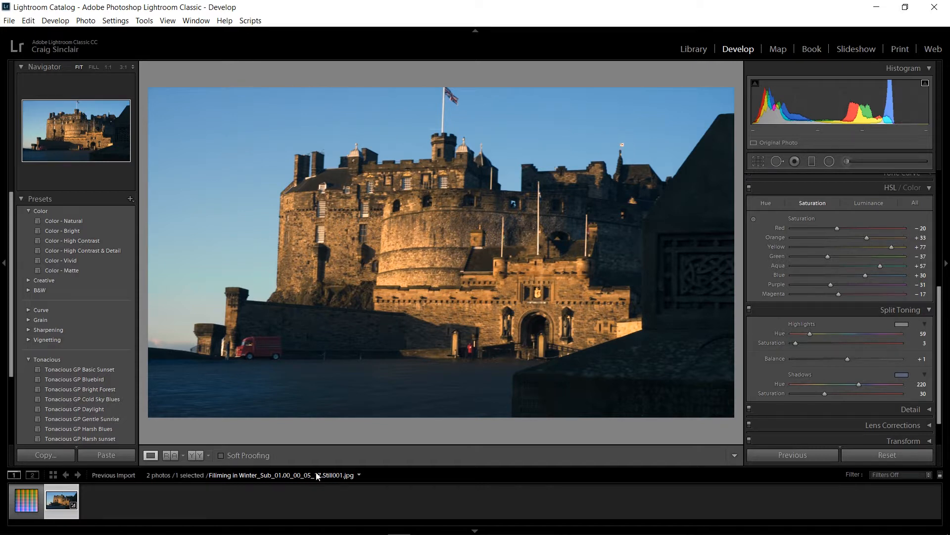
# Copy the castle still's develop settings with the preselected options, leaving Crop out.
pyautogui.rightClick(67, 500)
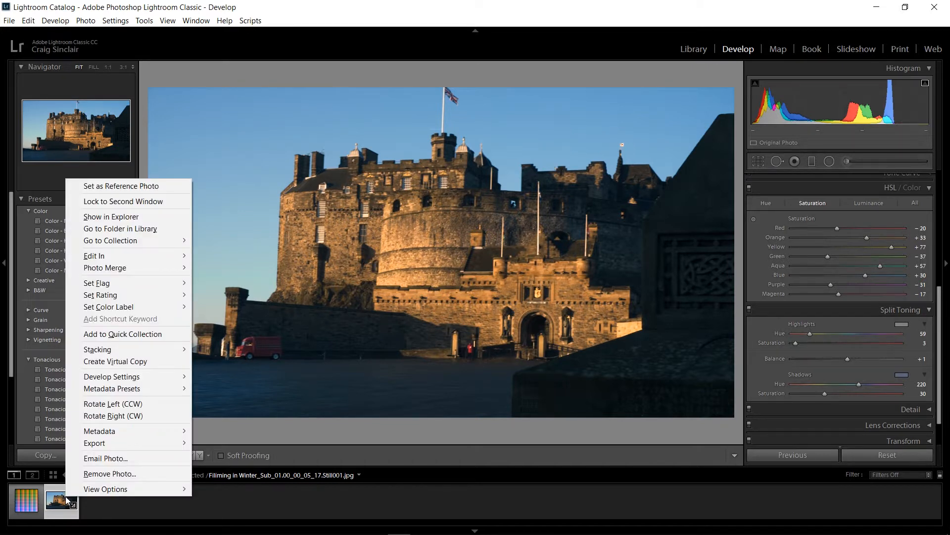
pyautogui.moveTo(138, 381)
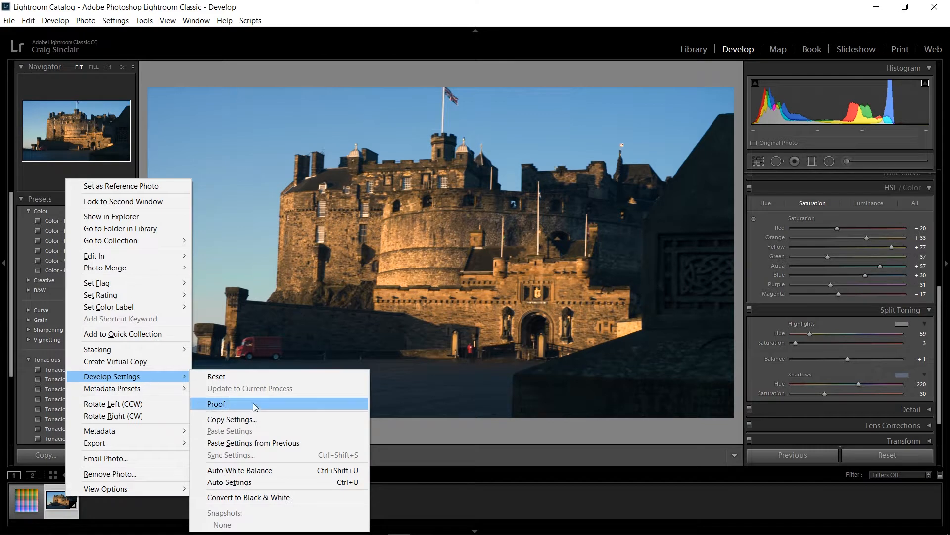
pyautogui.click(233, 419)
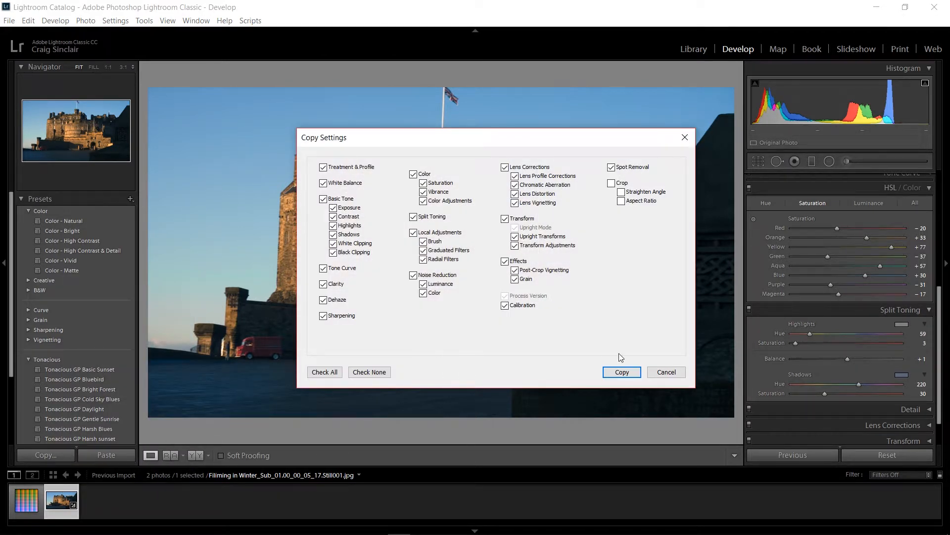
pyautogui.click(620, 373)
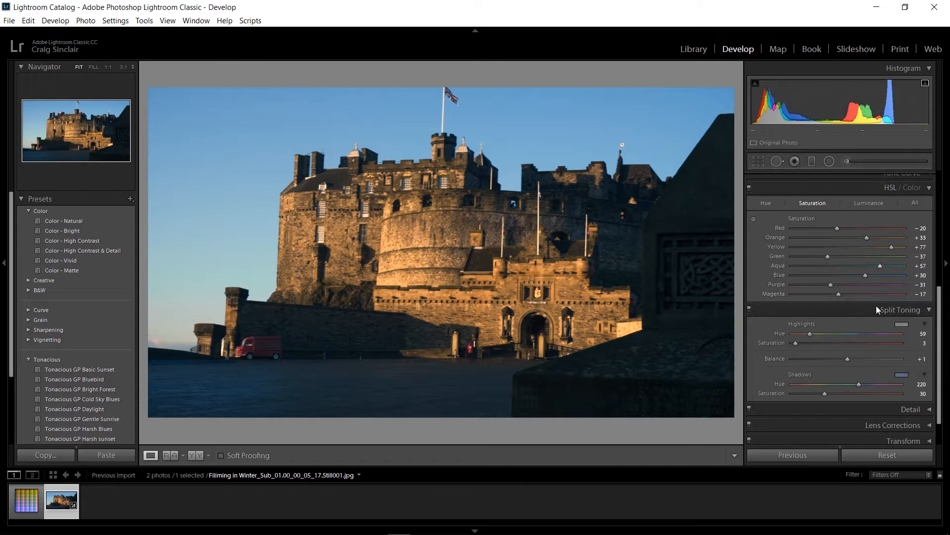
pyautogui.scroll(5, 890, 342)
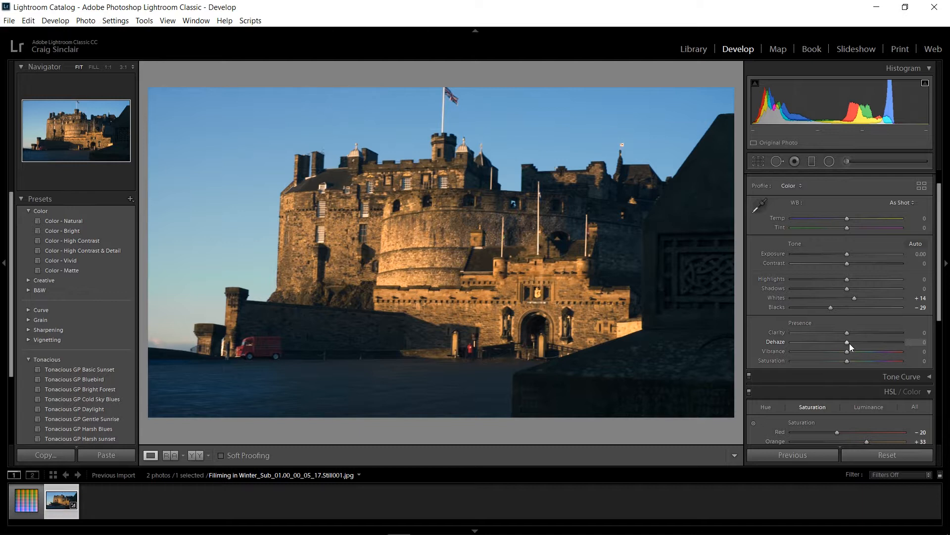
pyautogui.moveTo(939, 314); pyautogui.dragTo(939, 436)
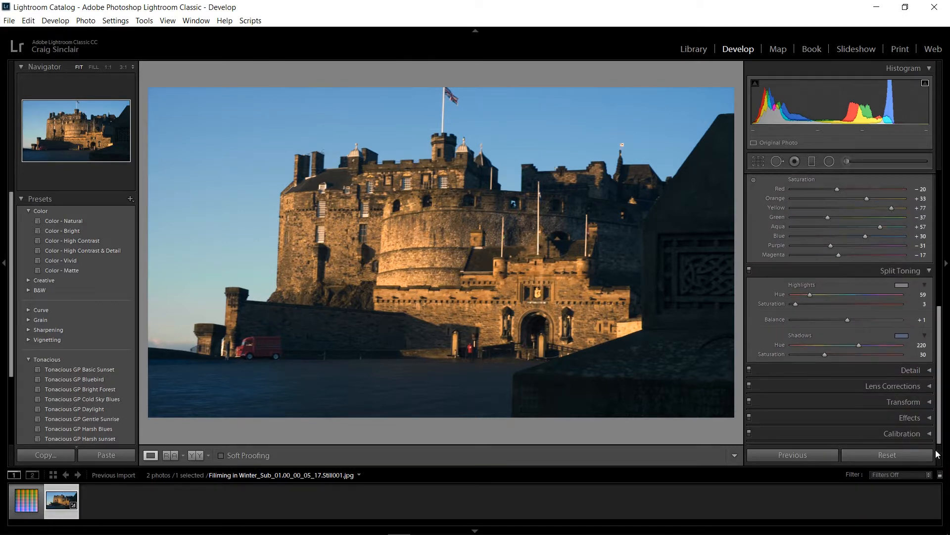
pyautogui.click(921, 417)
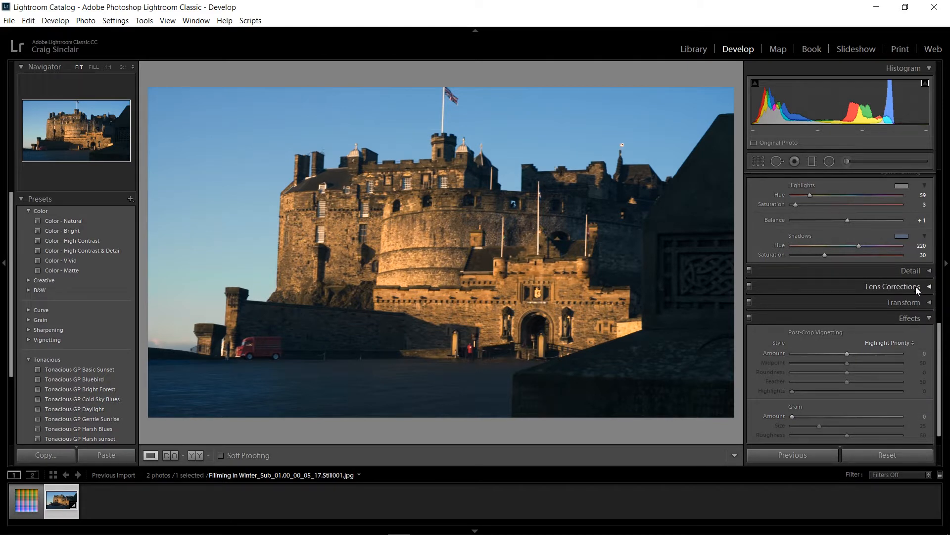
pyautogui.click(929, 319)
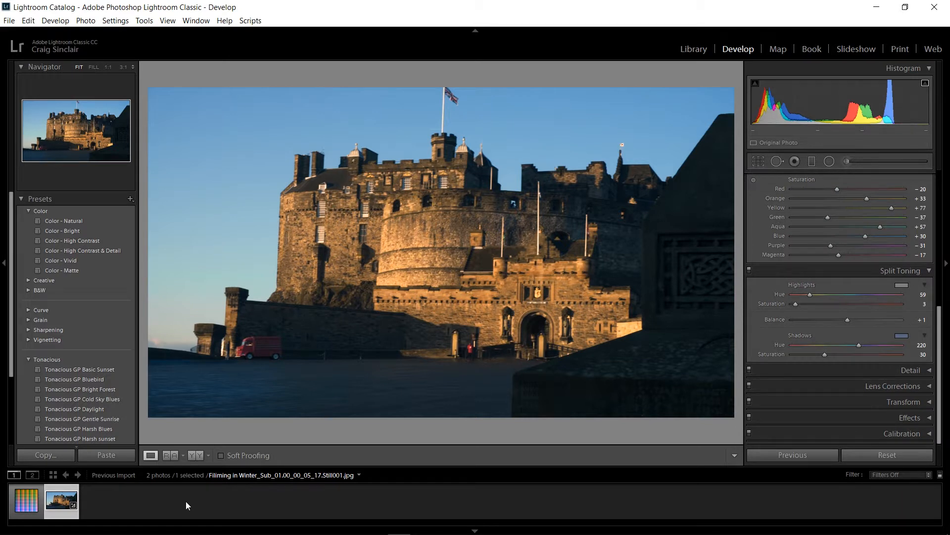
# Paste the copied develop settings onto the HALD image Neutral-125.png.
pyautogui.click(25, 505)
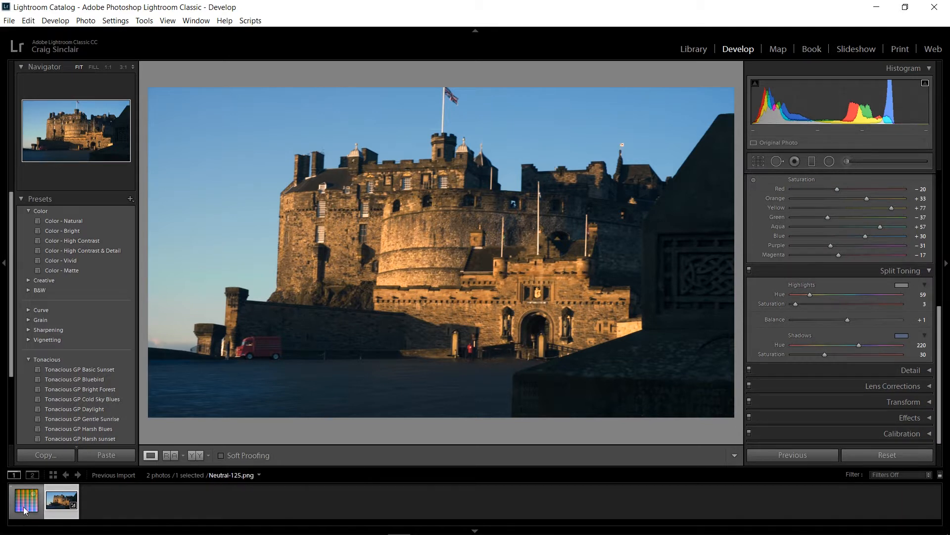
pyautogui.rightClick(25, 509)
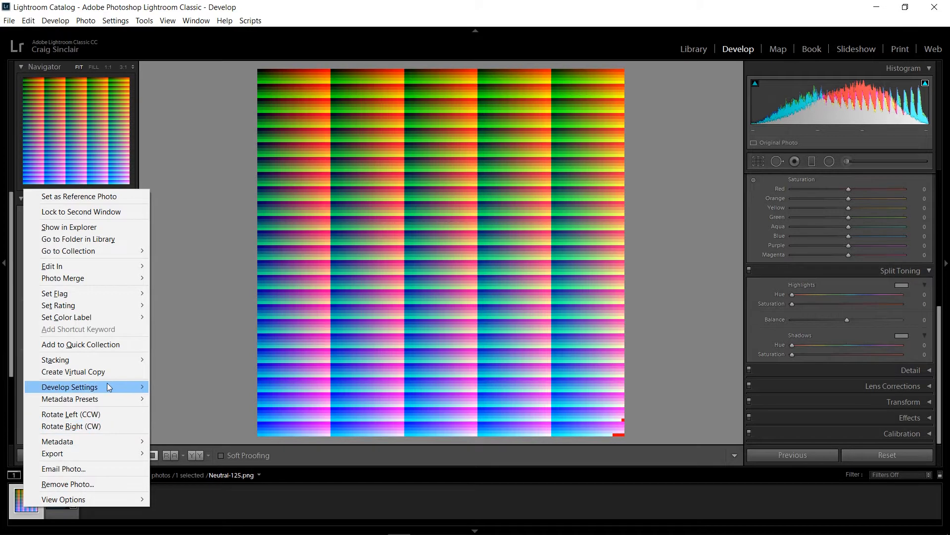
pyautogui.moveTo(113, 386)
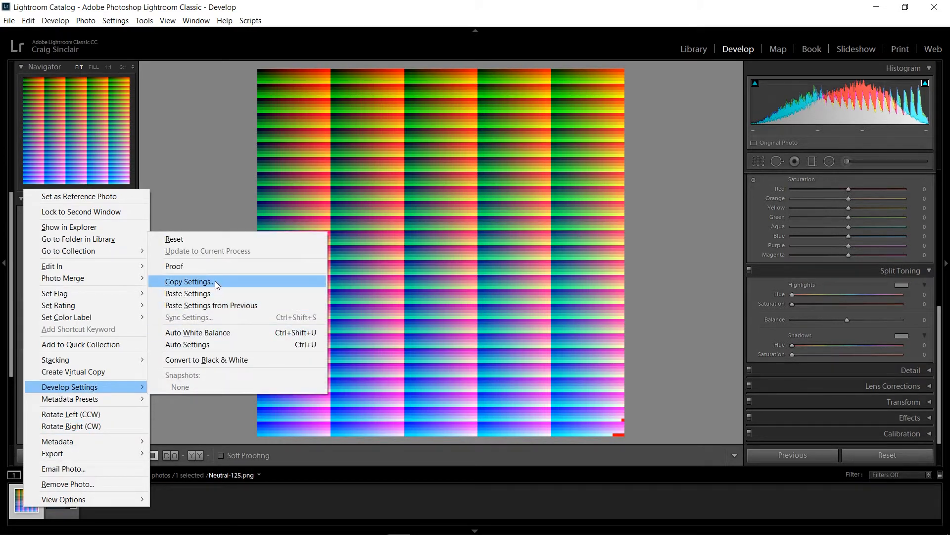
pyautogui.click(212, 293)
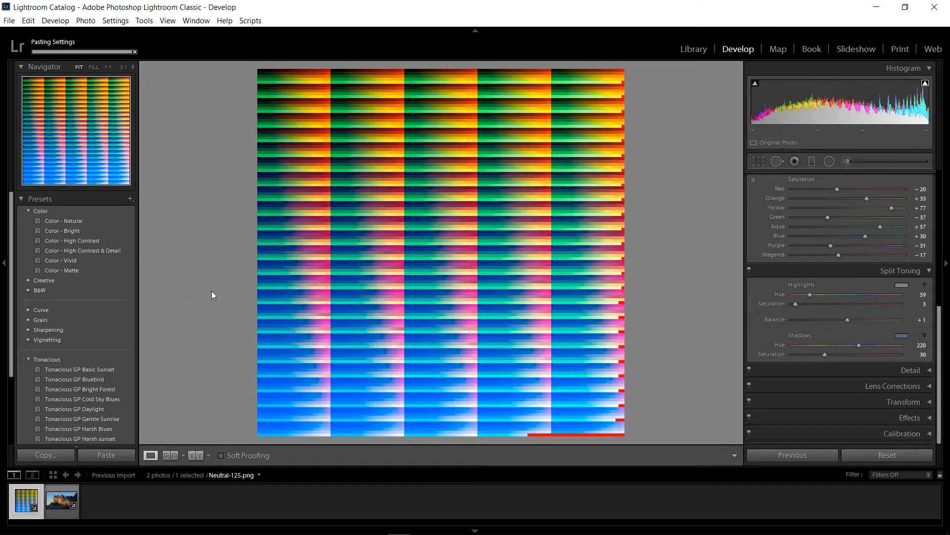
# Export the graded HALD image to the Desktop folder without a subfolder, using the custom name Golden Hour Lut LR.
pyautogui.rightClick(27, 512)
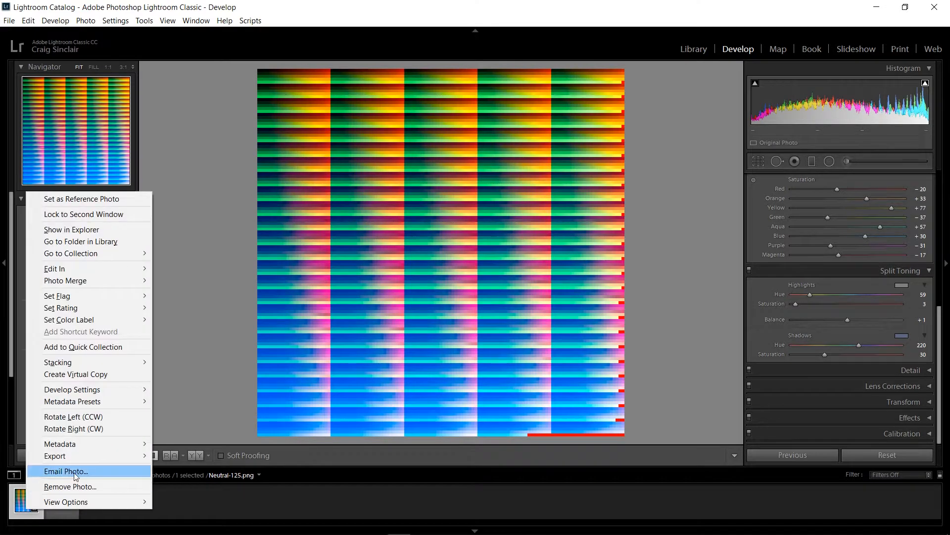
pyautogui.moveTo(84, 457)
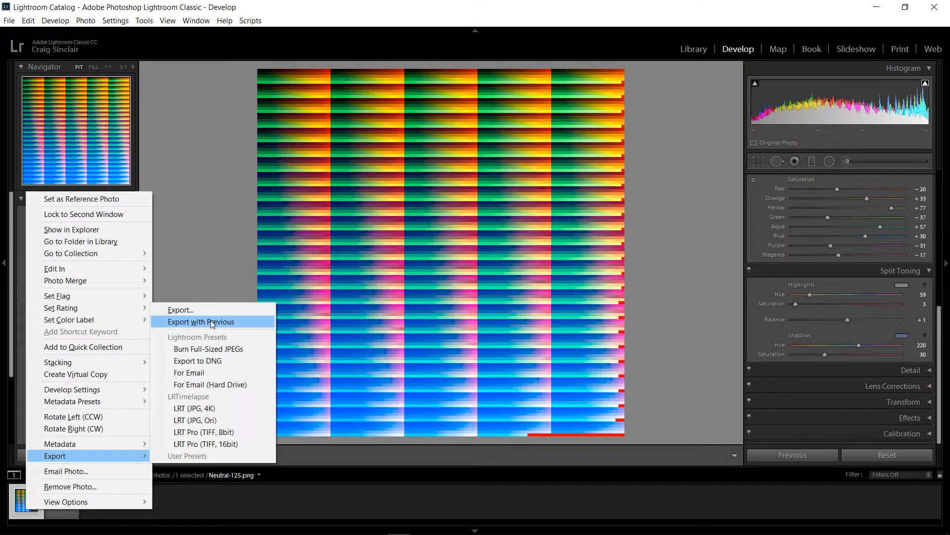
pyautogui.click(198, 309)
pyautogui.moveTo(592, 225); pyautogui.dragTo(362, 215)
pyautogui.click(446, 222)
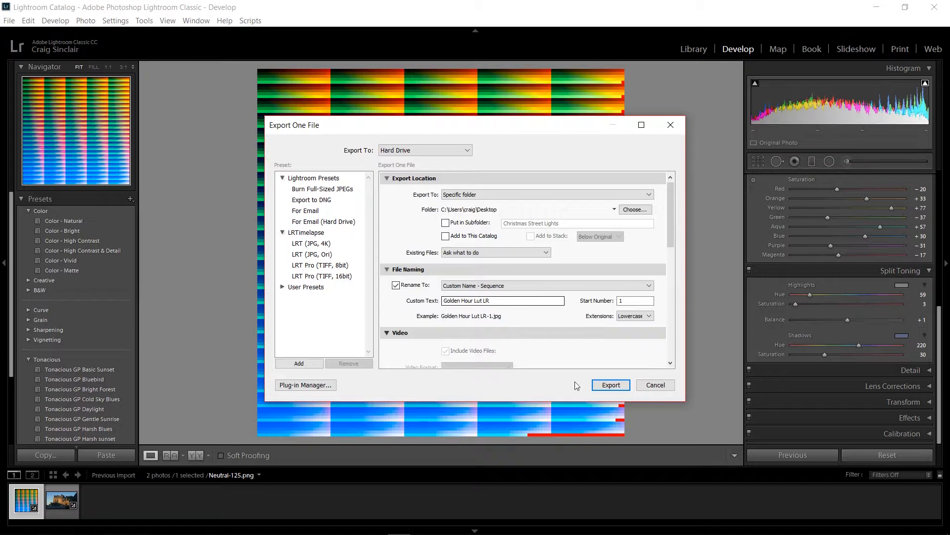
pyautogui.moveTo(673, 239); pyautogui.dragTo(676, 328)
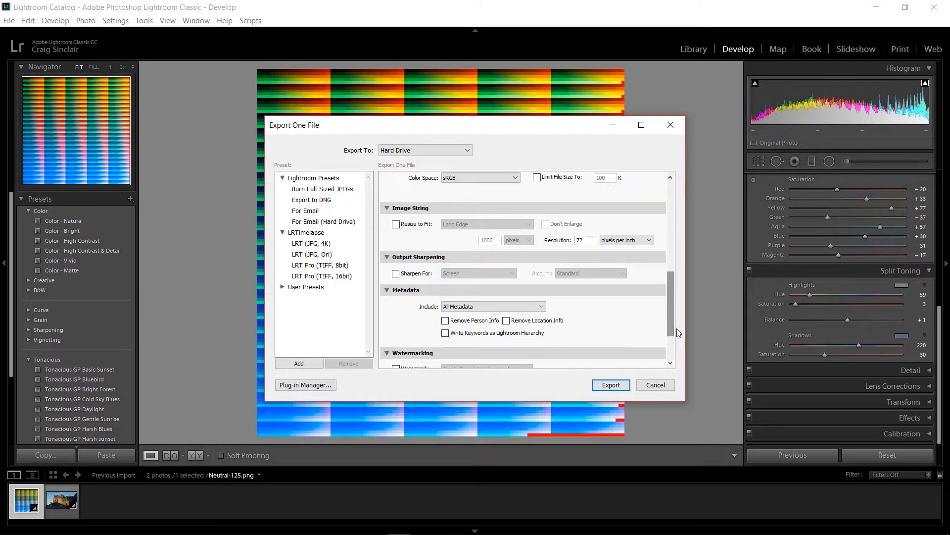
pyautogui.click(611, 385)
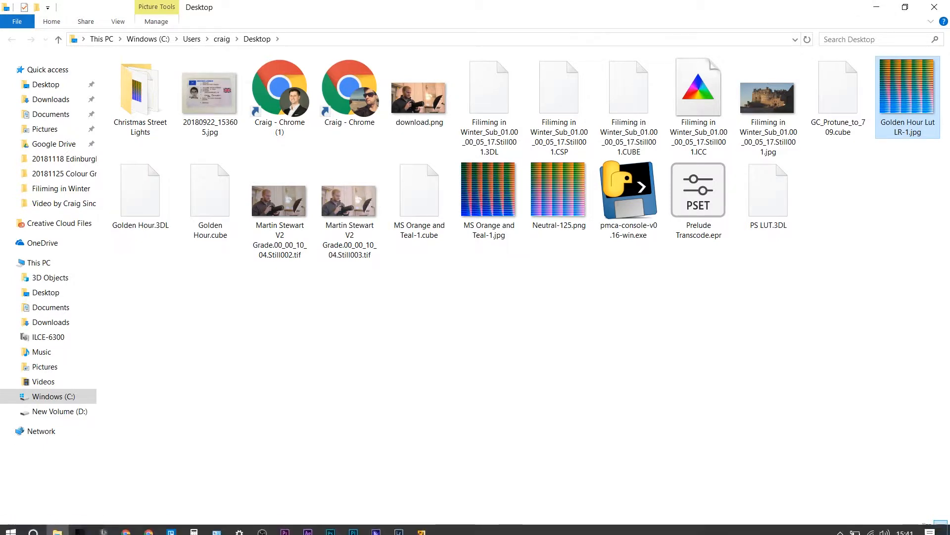
# Switch to IWLTBAP LUT Generator and convert Golden Hour Lut LR-1.jpg from the Desktop into a CUBE file.
pyautogui.click(80, 526)
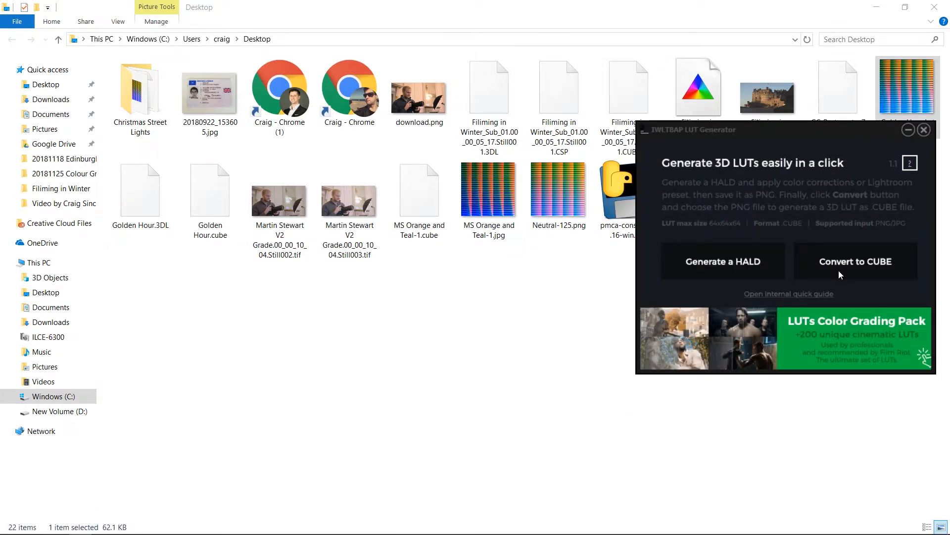
pyautogui.click(838, 270)
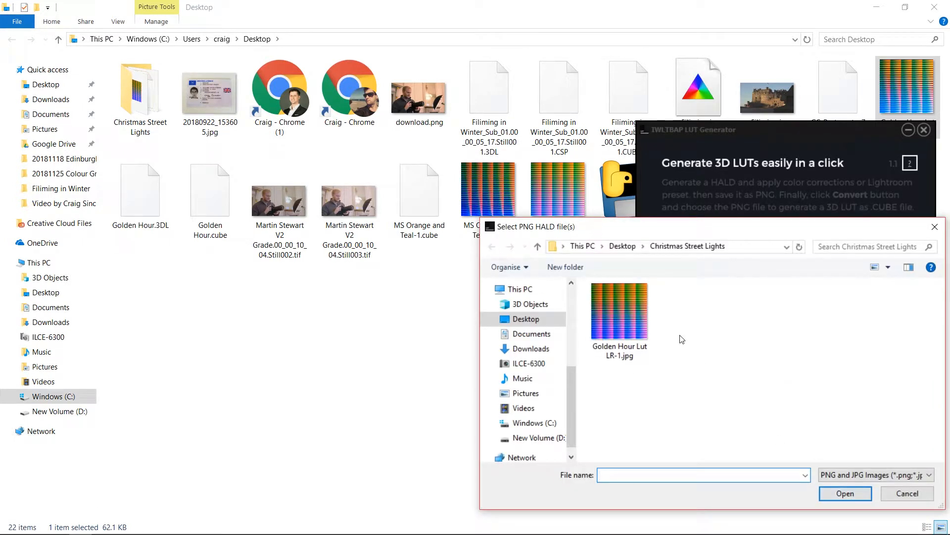
pyautogui.click(622, 246)
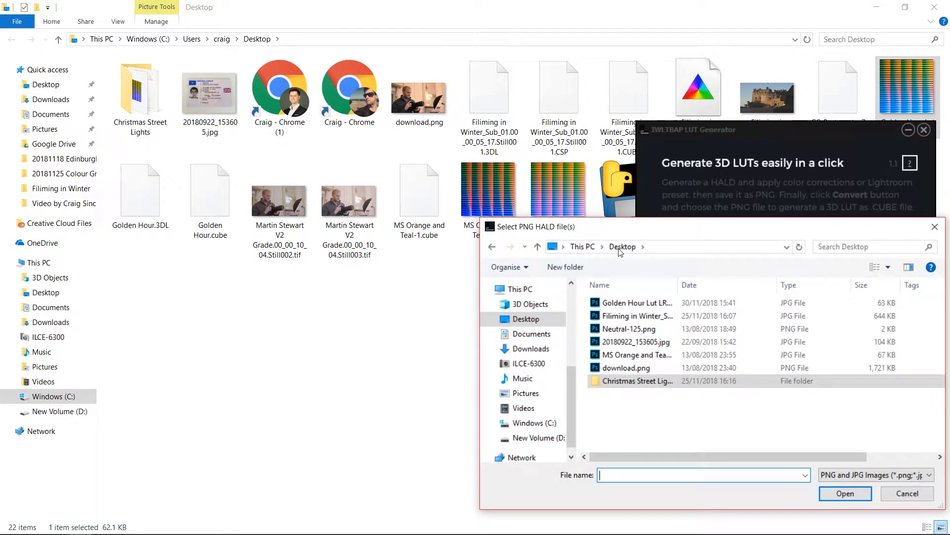
pyautogui.doubleClick(643, 302)
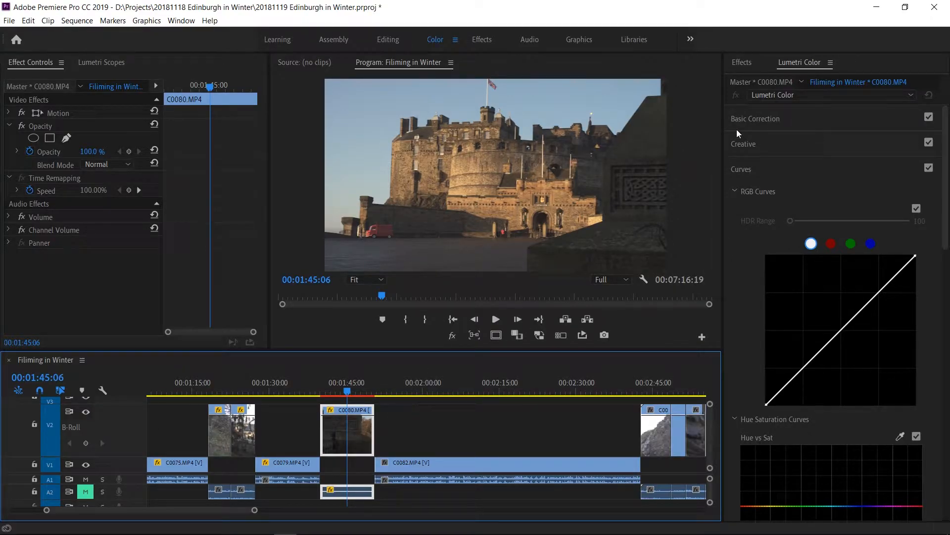
# In Premiere Pro, load the Golden Hour Lut LR-1 CUBE file from the Desktop as the Creative look on clip C0080.MP4.
pyautogui.click(824, 123)
pyautogui.click(808, 121)
pyautogui.click(802, 143)
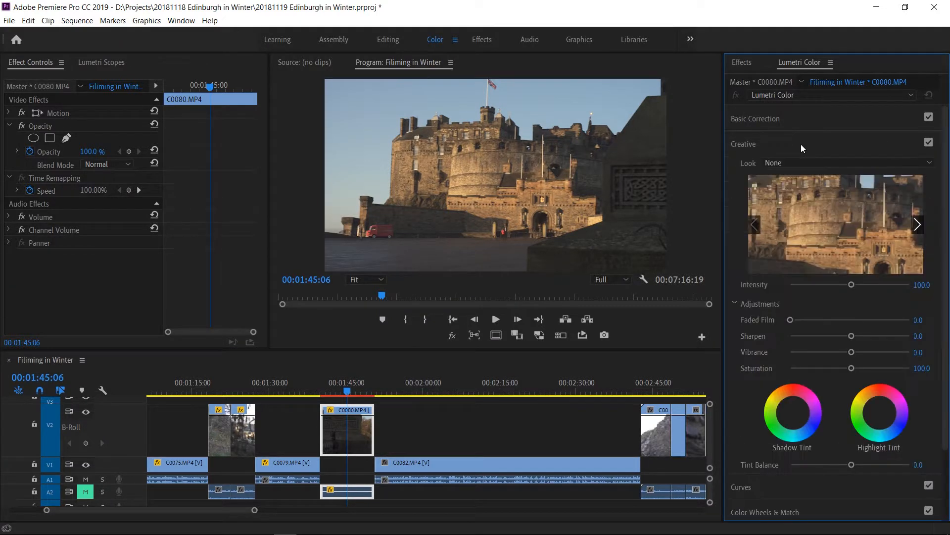
pyautogui.click(805, 161)
pyautogui.click(777, 196)
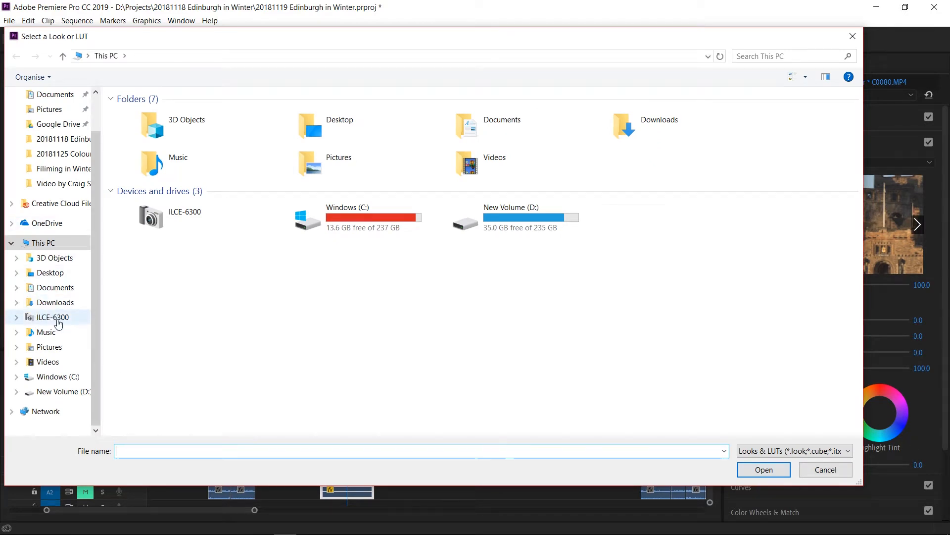
pyautogui.click(52, 273)
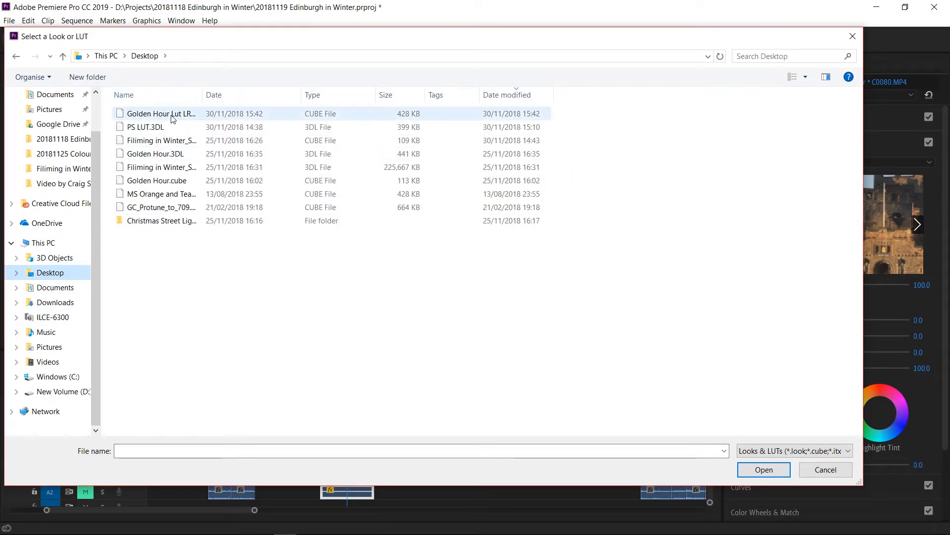
pyautogui.doubleClick(171, 114)
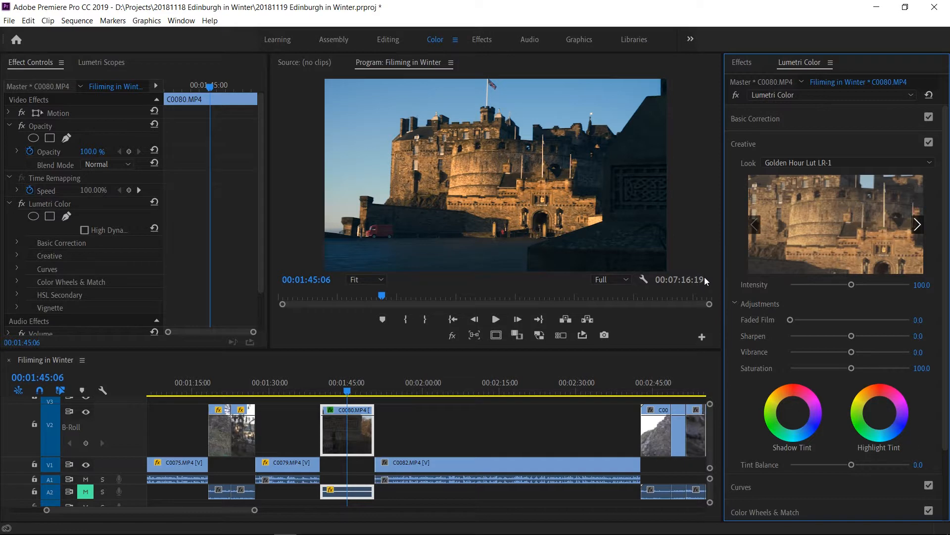
# Compare the clip with the Creative look disabled and enabled, and locate the look's Intensity control.
pyautogui.click(929, 142)
pyautogui.click(929, 143)
pyautogui.click(929, 142)
pyautogui.click(929, 142)
pyautogui.moveTo(850, 286)
pyautogui.mouseDown()
pyautogui.moveTo(823, 285)
pyautogui.moveTo(885, 292)
pyautogui.moveTo(835, 289)
pyautogui.moveTo(856, 294)
pyautogui.mouseUp()
# Open the clip's Basic Correction settings to examine the white balance and tone controls.
pyautogui.click(776, 134)
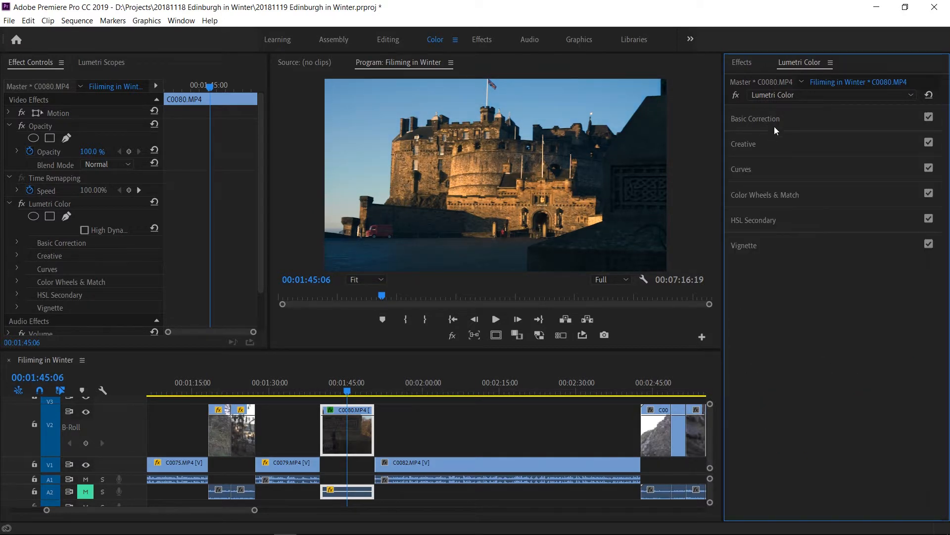
pyautogui.click(774, 126)
pyautogui.moveTo(851, 289)
pyautogui.mouseDown()
pyautogui.moveTo(872, 291)
pyautogui.moveTo(817, 291)
pyautogui.moveTo(855, 292)
pyautogui.mouseUp()
pyautogui.moveTo(851, 258); pyautogui.dragTo(853, 260)
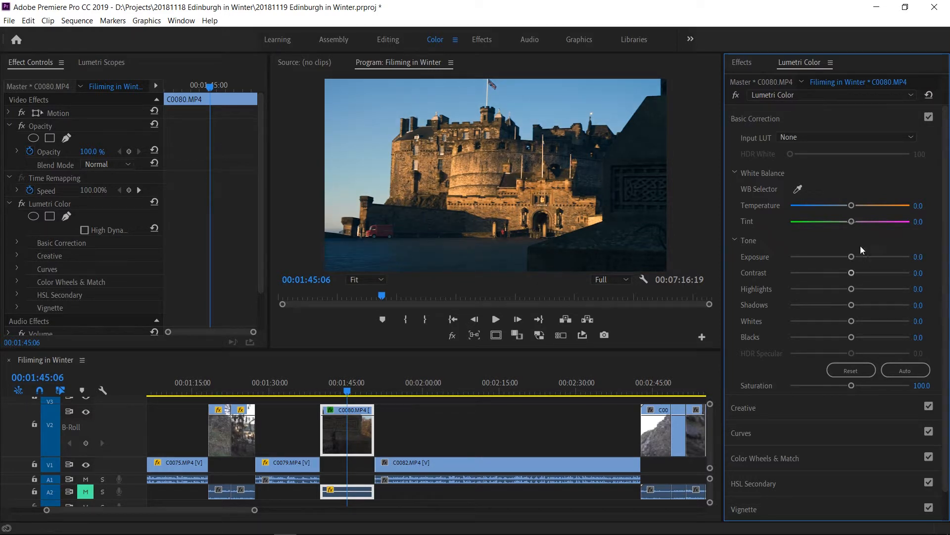
pyautogui.moveTo(852, 208); pyautogui.dragTo(872, 213)
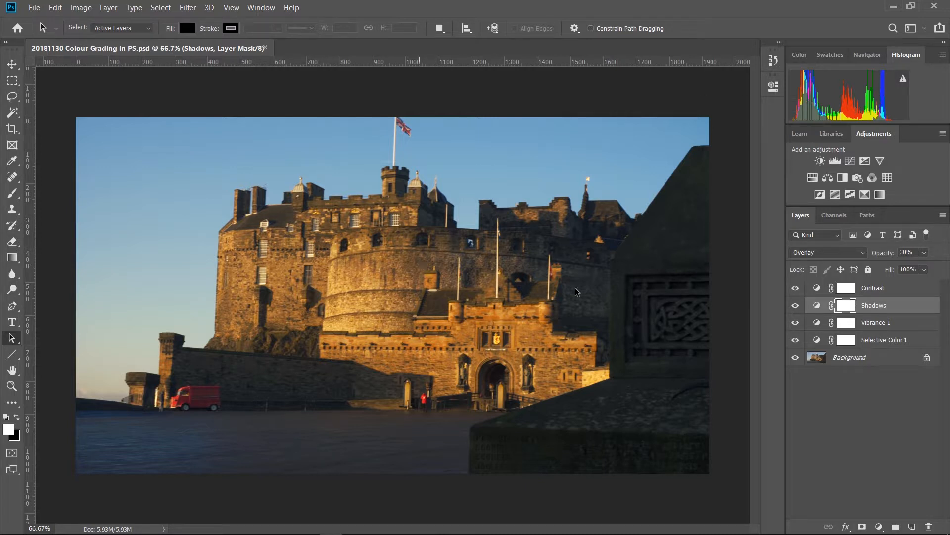
# In Photoshop, compare the castle image with and without its adjustment layers, leaving all layers shown.
pyautogui.click(795, 358)
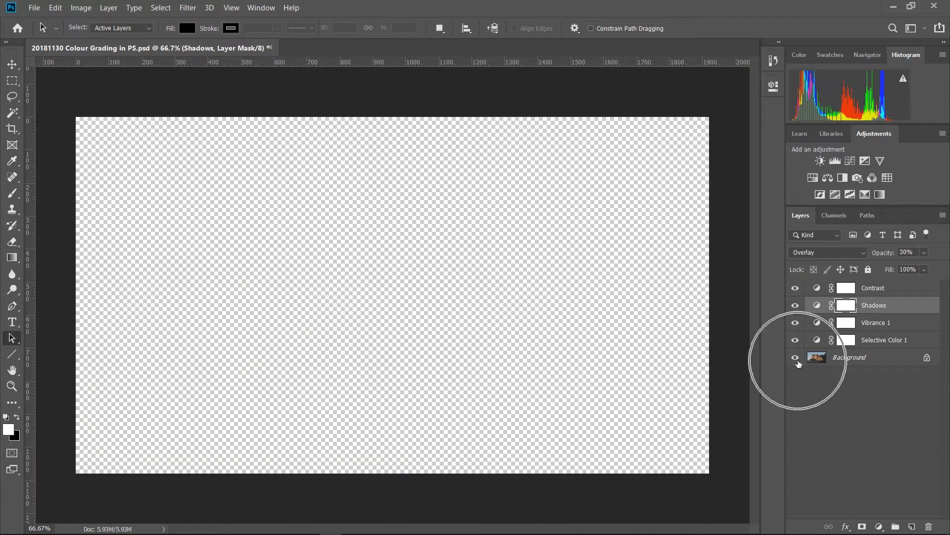
pyautogui.click(795, 357)
pyautogui.keyDown('alt'); pyautogui.click(796, 357); pyautogui.keyUp('alt')
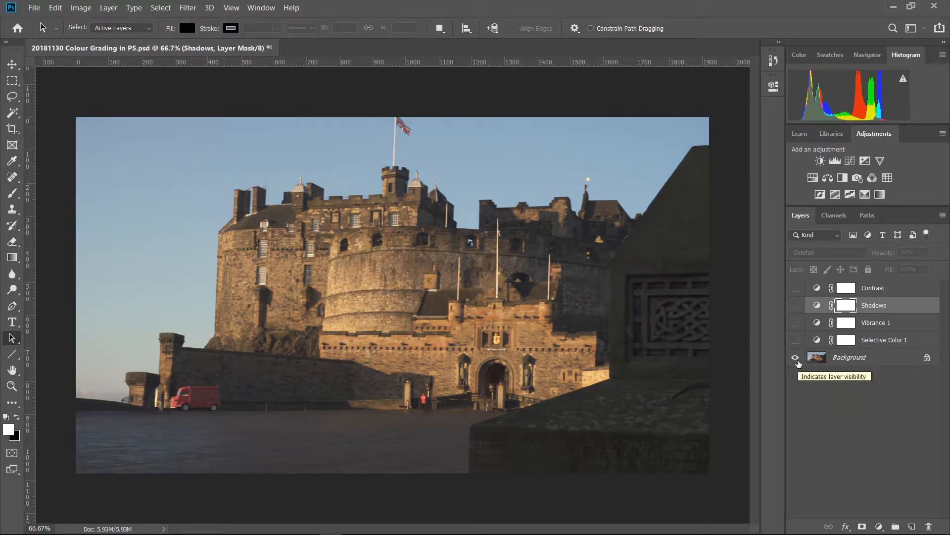
pyautogui.keyDown('alt'); pyautogui.click(796, 357); pyautogui.keyUp('alt')
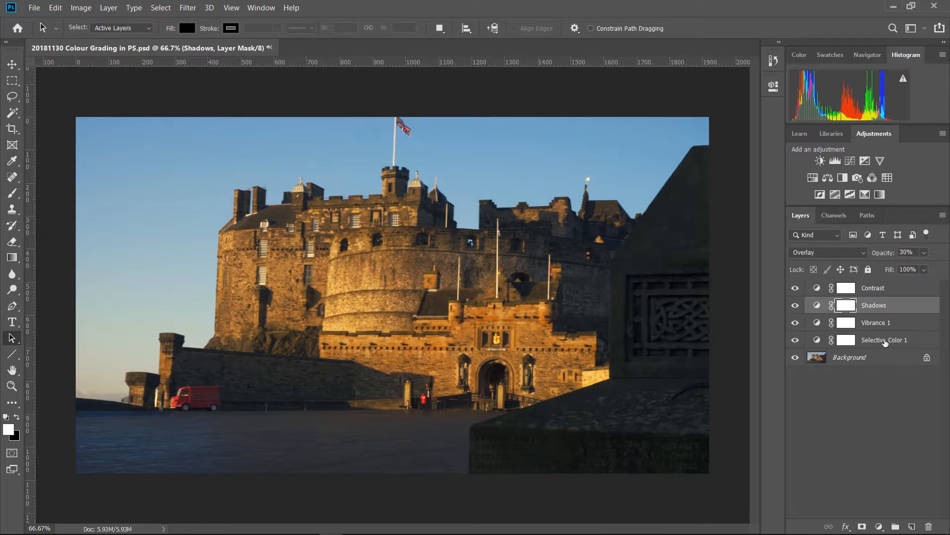
# Isolate the Background layer and examine what the Selective Color 1 and Vibrance 1 adjustments add by showing them in turn.
pyautogui.click(886, 341)
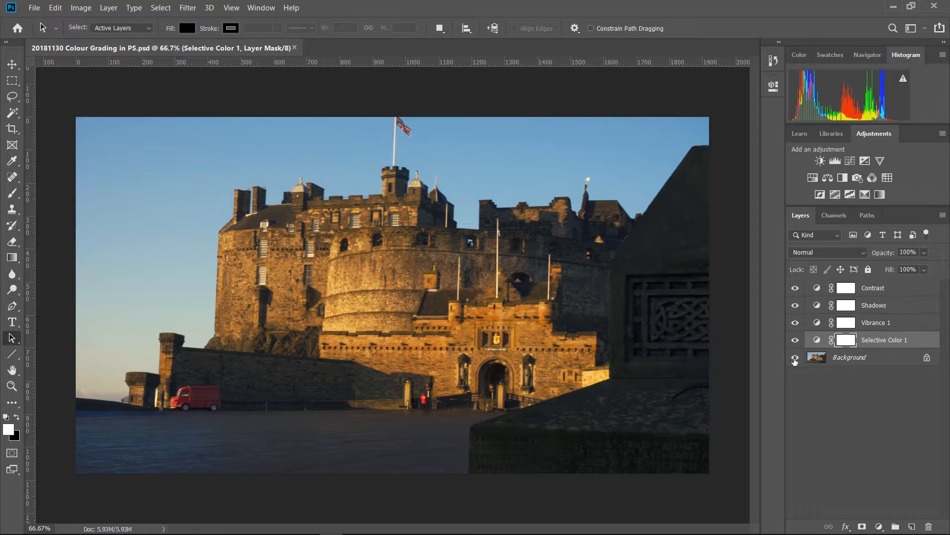
pyautogui.keyDown('alt'); pyautogui.click(795, 360); pyautogui.keyUp('alt')
pyautogui.click(796, 343)
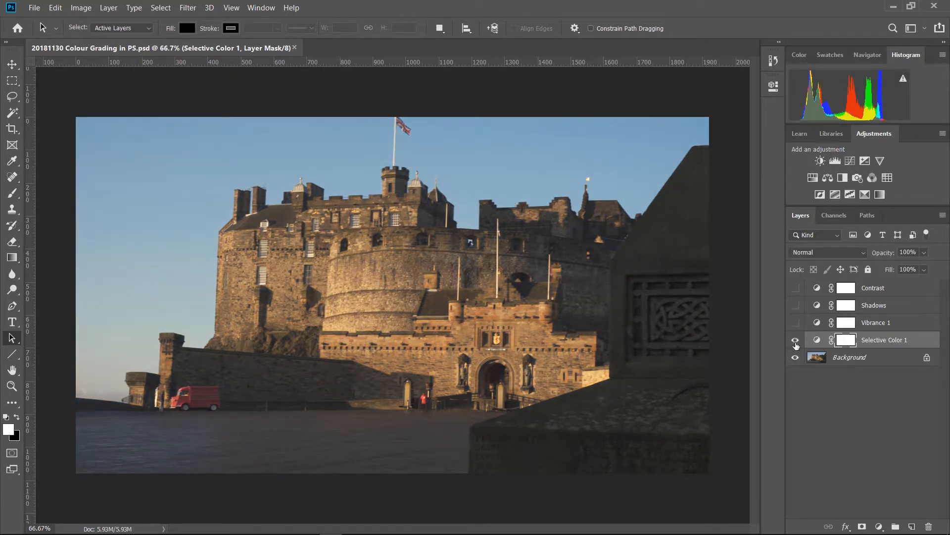
pyautogui.click(796, 323)
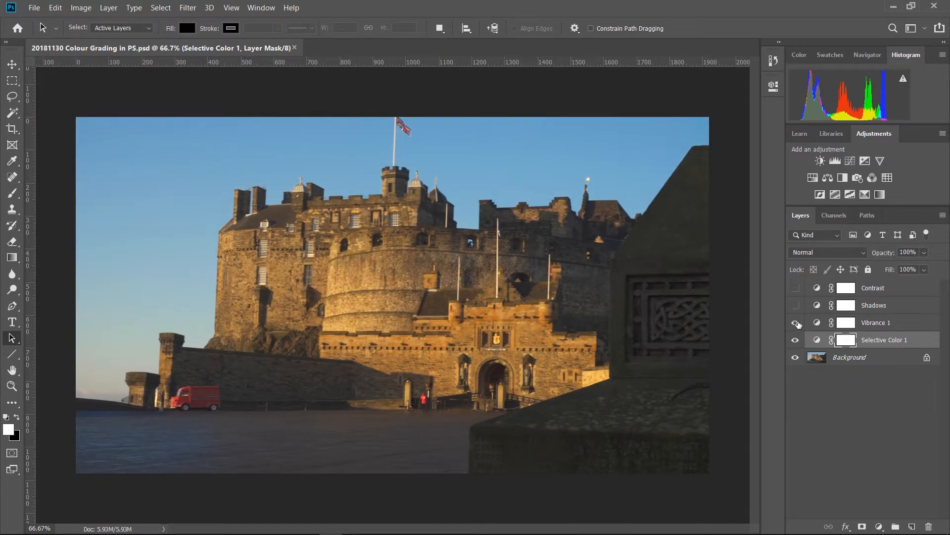
pyautogui.click(795, 323)
# Toggle the visibility of the Shadows layer repeatedly to compare the image with and without it.
pyautogui.click(795, 306)
pyautogui.click(796, 306)
pyautogui.click(795, 306)
pyautogui.click(795, 306)
pyautogui.click(796, 306)
pyautogui.click(795, 306)
pyautogui.click(795, 306)
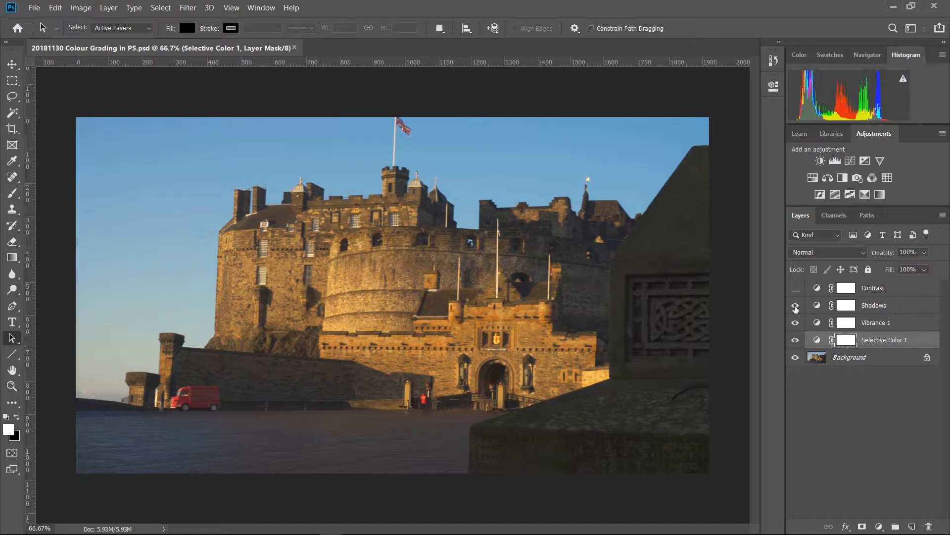
pyautogui.click(795, 306)
pyautogui.click(796, 306)
pyautogui.click(796, 306)
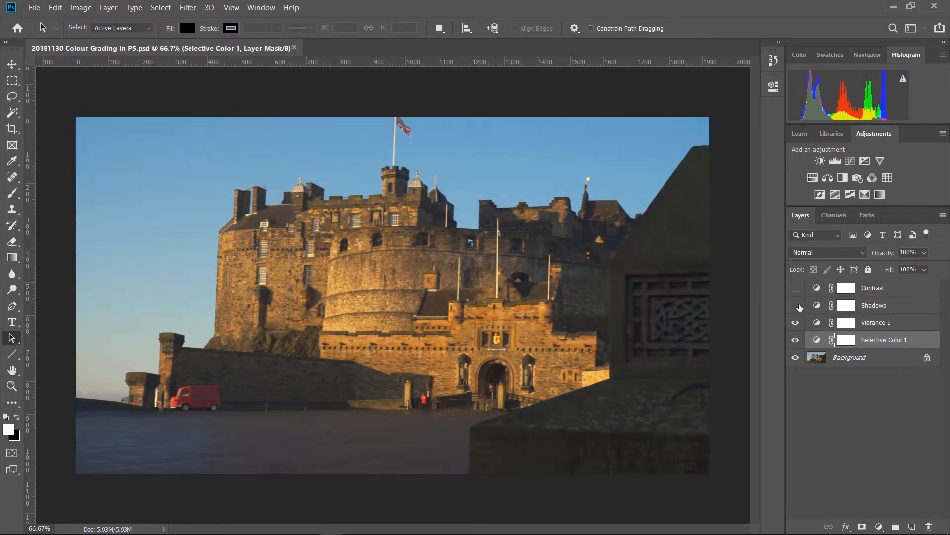
pyautogui.click(797, 305)
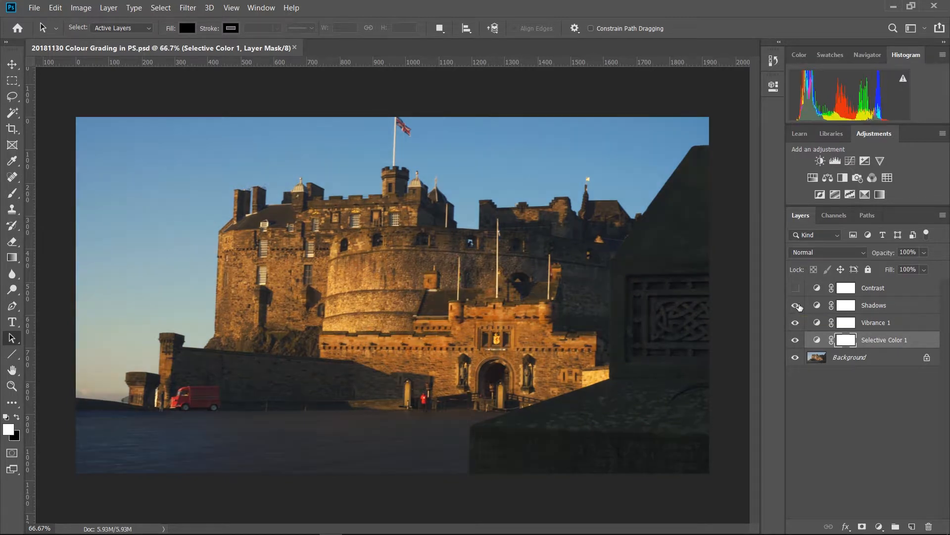
pyautogui.click(796, 306)
pyautogui.click(797, 306)
# Toggle the visibility of the Contrast layer to examine its effect on the image.
pyautogui.click(797, 288)
pyautogui.click(797, 288)
pyautogui.click(797, 287)
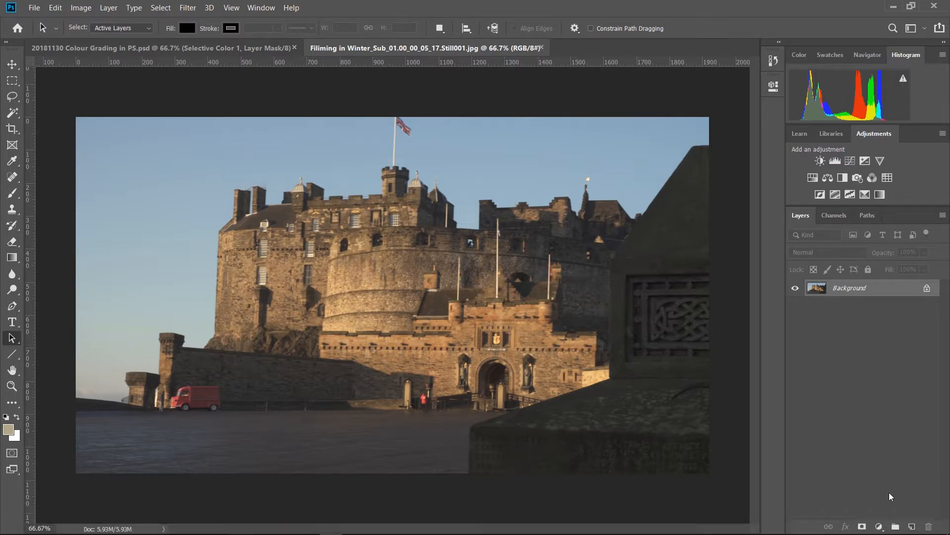
# Add a Curves adjustment layer that darkens the shadows, brightens the highlights and slightly lifts the black point.
pyautogui.click(879, 526)
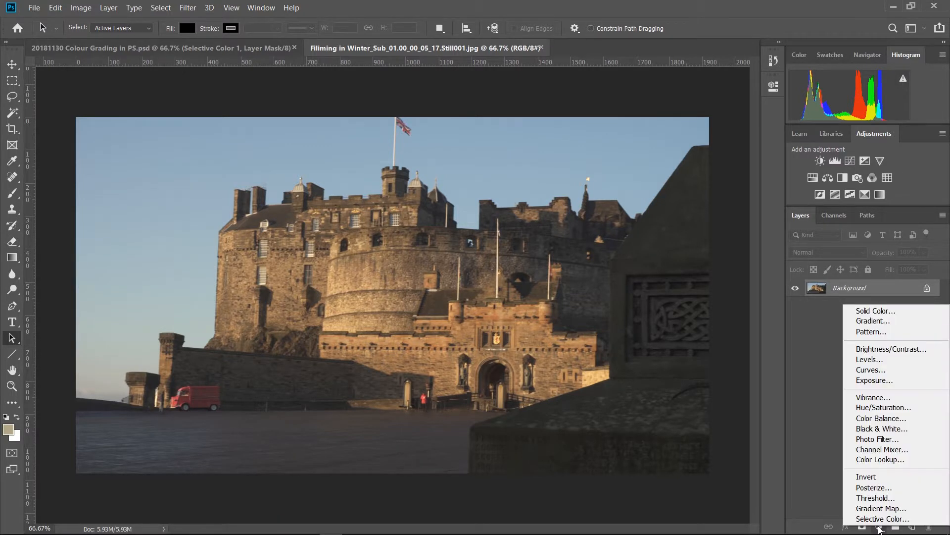
pyautogui.click(870, 370)
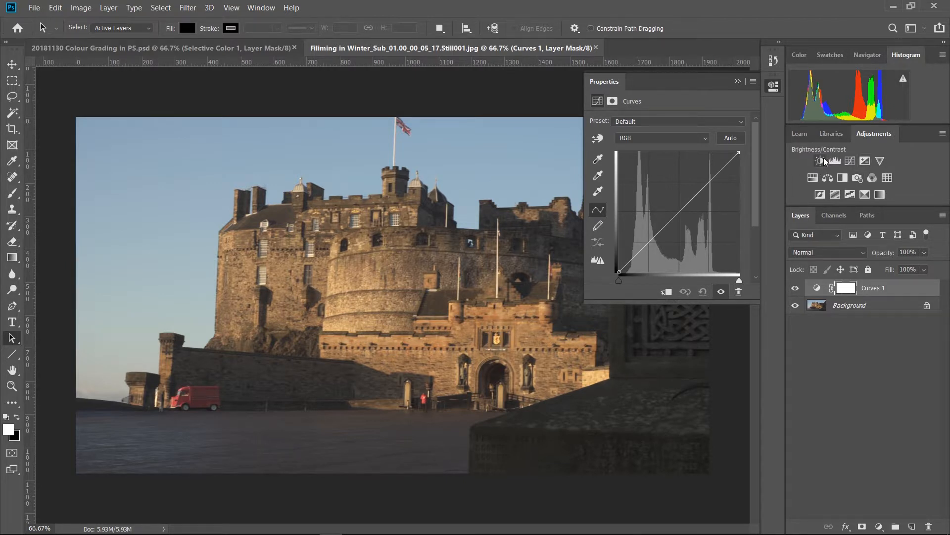
pyautogui.click(649, 241)
pyautogui.moveTo(649, 241); pyautogui.dragTo(654, 248)
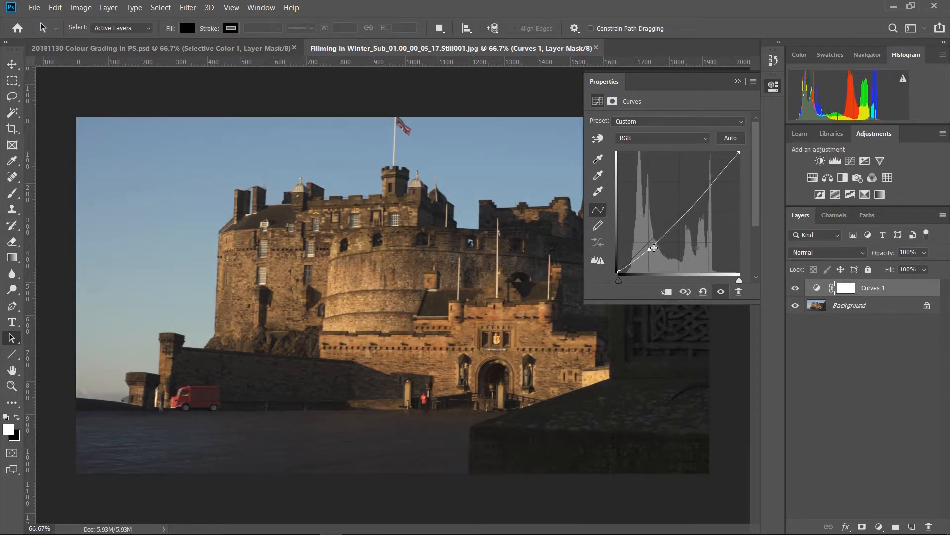
pyautogui.moveTo(710, 182); pyautogui.dragTo(709, 179)
pyautogui.moveTo(739, 152); pyautogui.dragTo(726, 141)
pyautogui.click(680, 213)
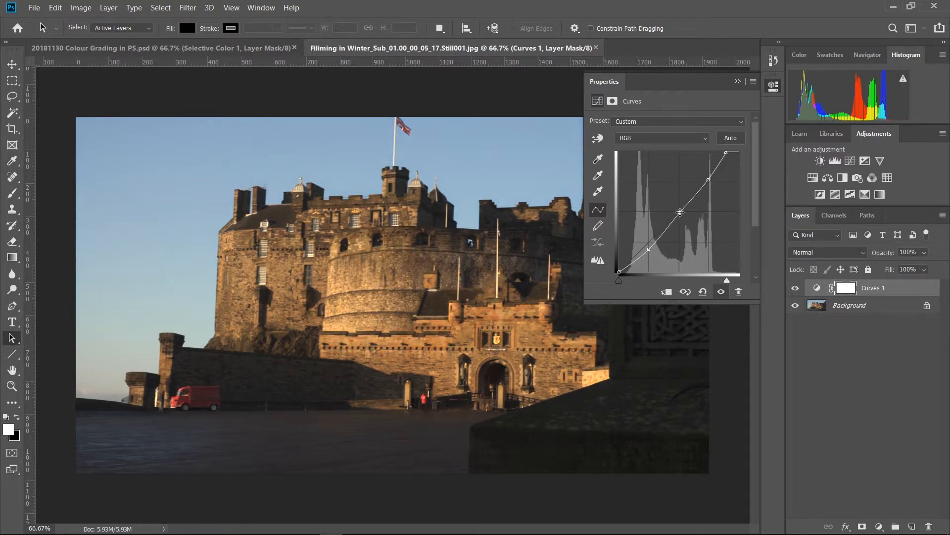
pyautogui.moveTo(618, 271); pyautogui.dragTo(618, 268)
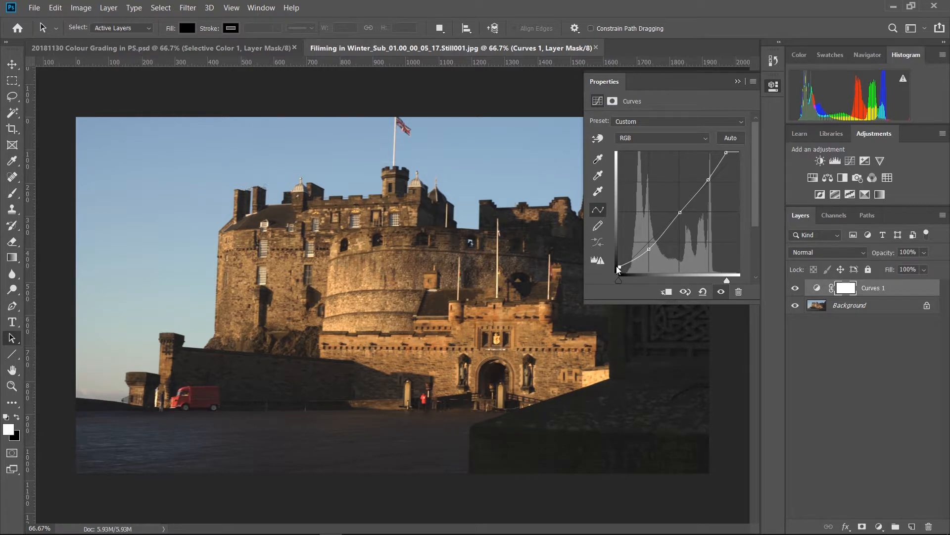
# Add a Vibrance adjustment layer with vibrance +62 and saturation +5.
pyautogui.click(879, 526)
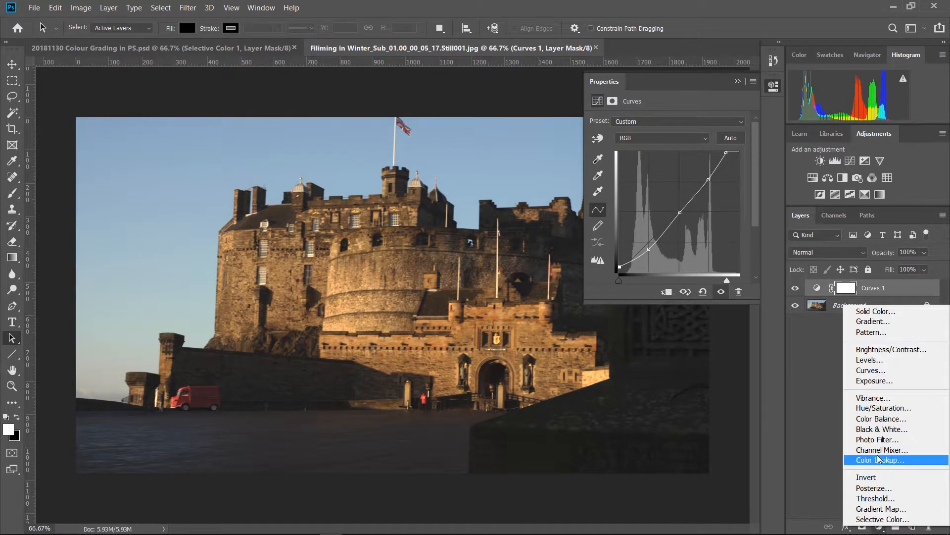
pyautogui.click(874, 398)
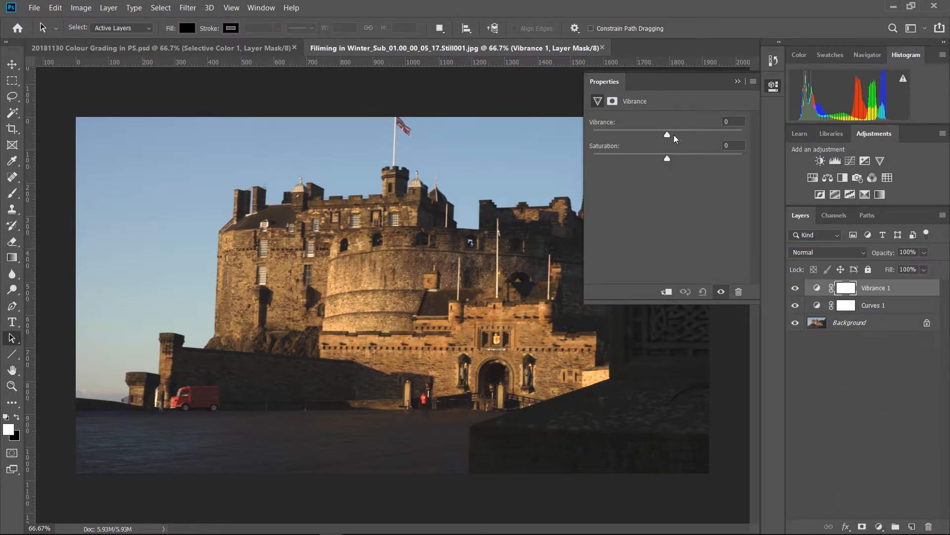
pyautogui.moveTo(667, 137); pyautogui.dragTo(714, 138)
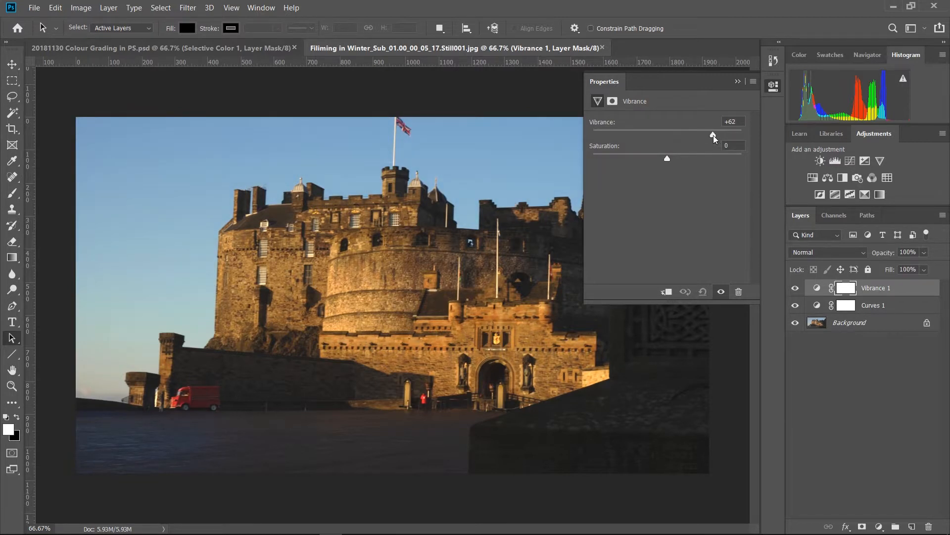
pyautogui.moveTo(669, 159)
pyautogui.mouseDown()
pyautogui.moveTo(690, 159)
pyautogui.moveTo(642, 153)
pyautogui.moveTo(723, 159)
pyautogui.moveTo(580, 163)
pyautogui.moveTo(669, 158)
pyautogui.moveTo(653, 160)
pyautogui.moveTo(672, 167)
pyautogui.mouseUp()
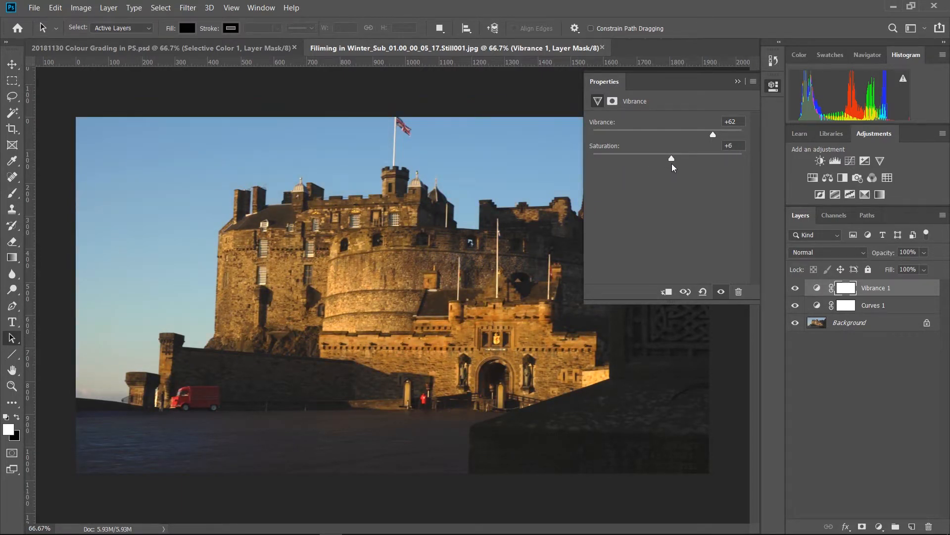
pyautogui.click(915, 507)
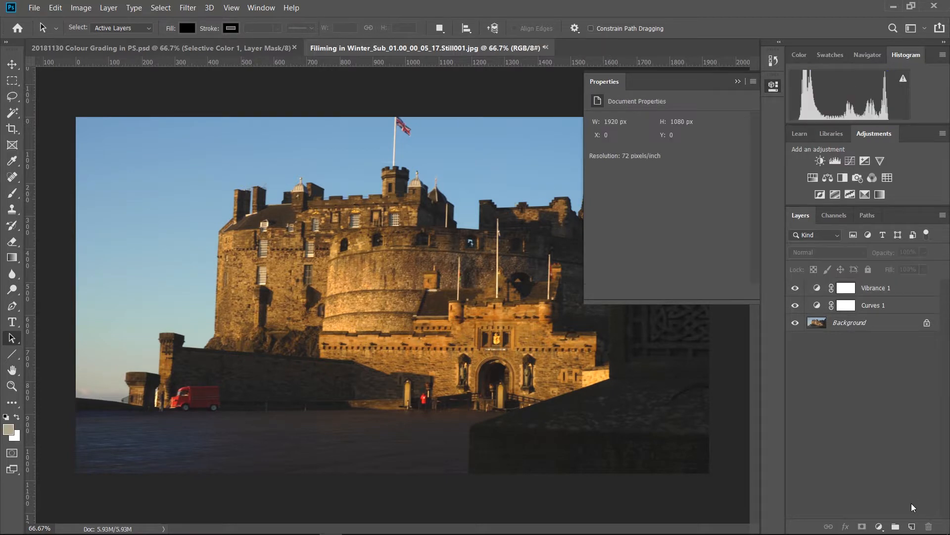
# Add a Gradient Map adjustment layer using the pink Copper 2 gradient preset.
pyautogui.click(879, 527)
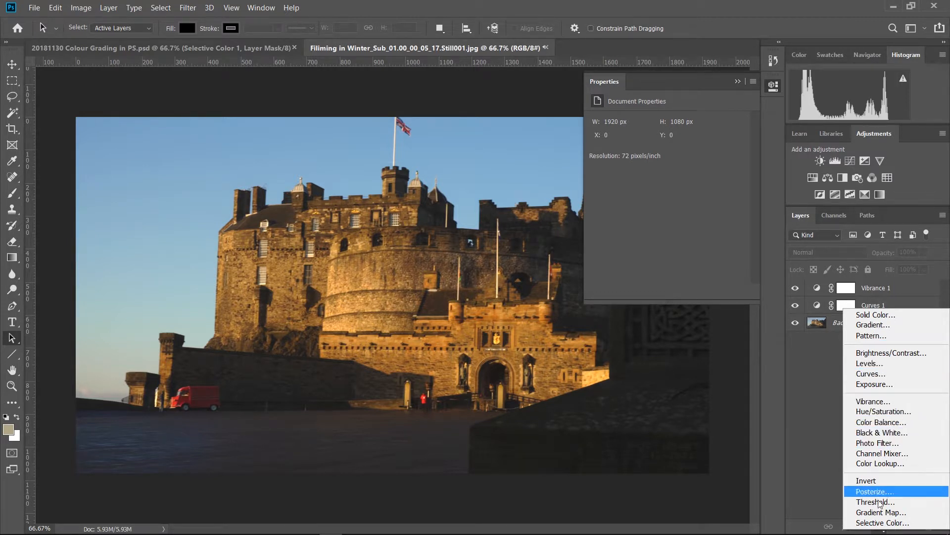
pyautogui.click(880, 512)
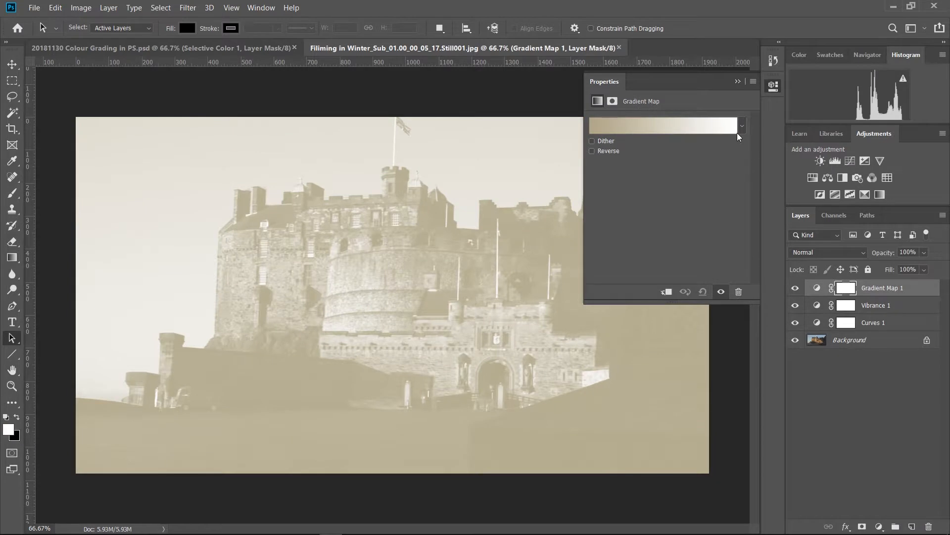
pyautogui.click(741, 130)
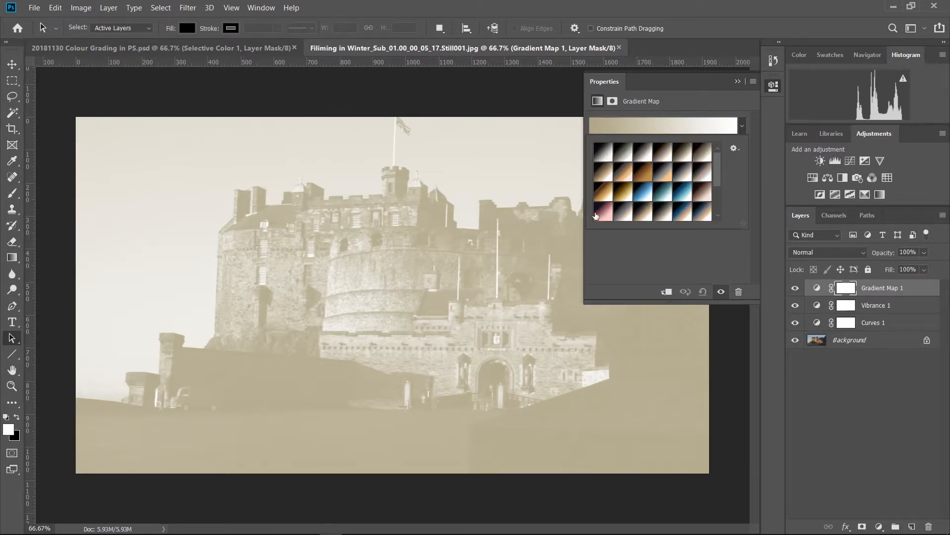
pyautogui.click(597, 216)
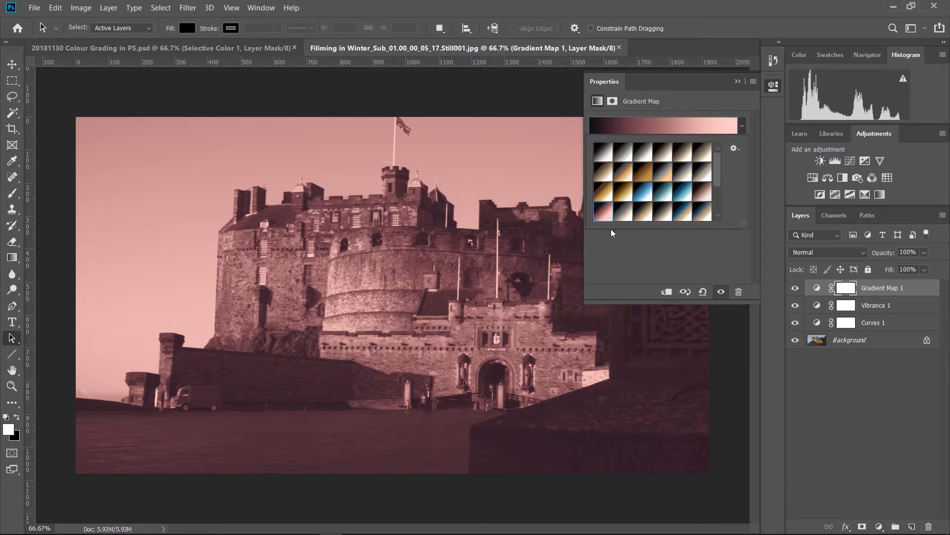
# Edit the colour of the gradient map's darkest stop at location 0% and apply the customised gradient.
pyautogui.click(625, 128)
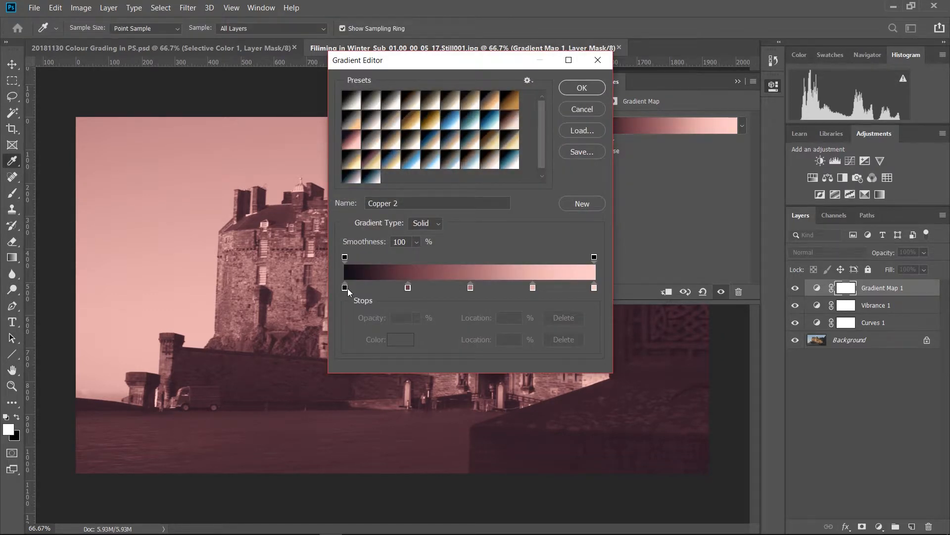
pyautogui.click(346, 289)
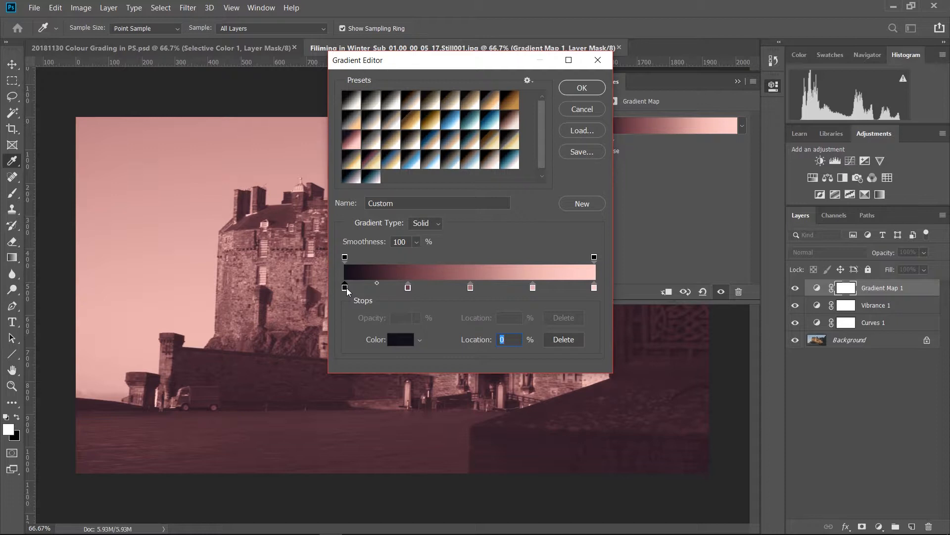
pyautogui.doubleClick(346, 287)
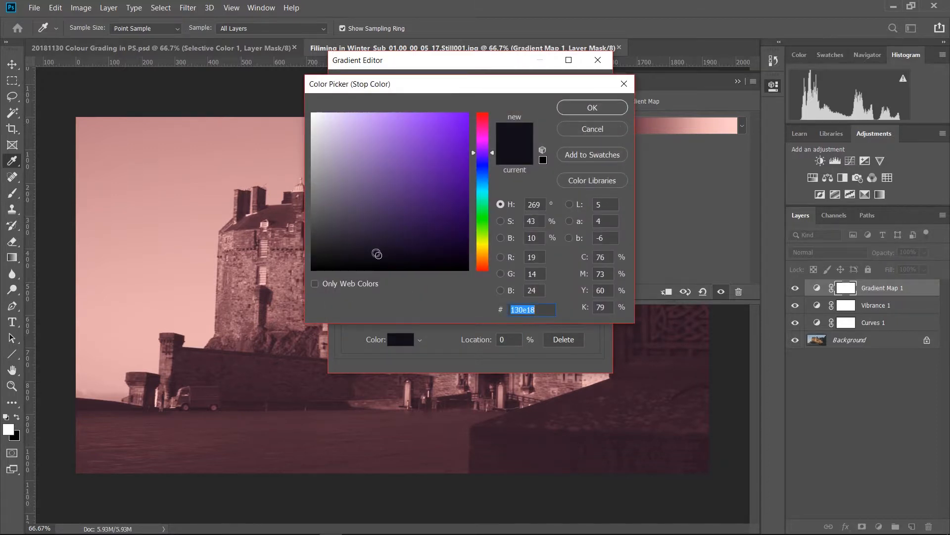
pyautogui.click(582, 108)
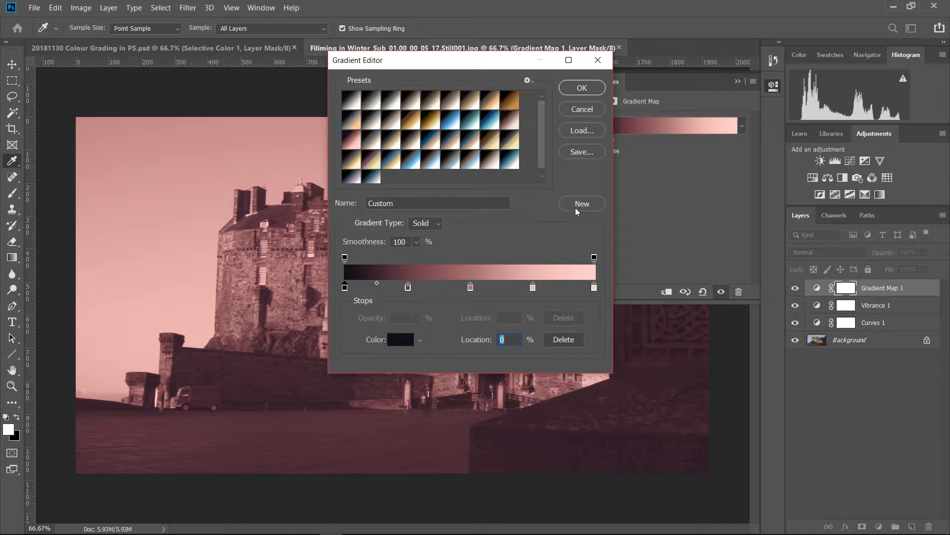
pyautogui.click(585, 87)
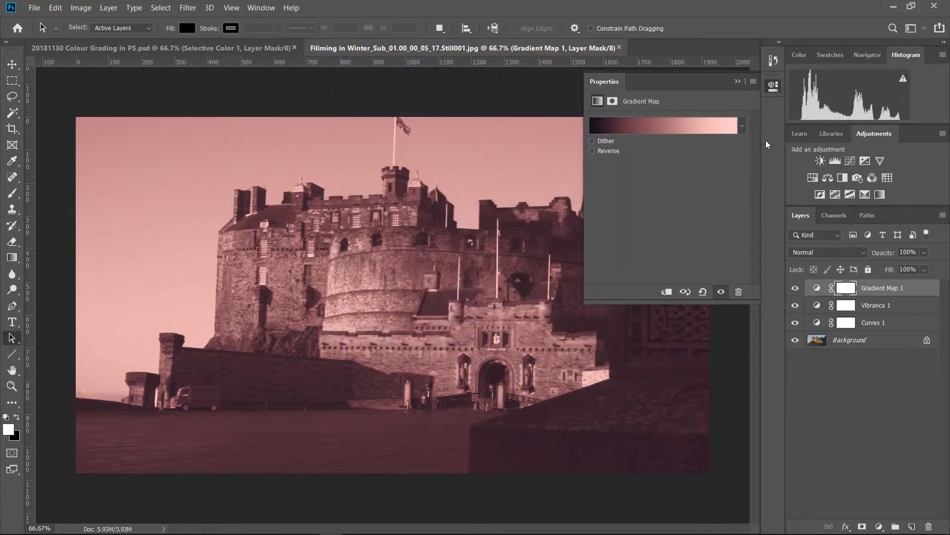
pyautogui.click(845, 418)
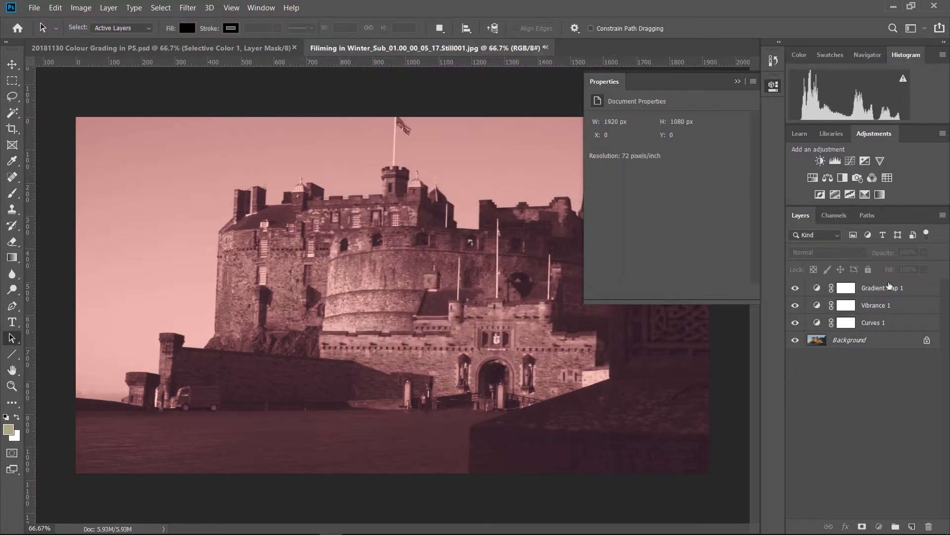
# Lower the Gradient Map 1 layer's opacity to 44% and set the Vibrance 1 adjustment's saturation to -68.
pyautogui.click(878, 288)
pyautogui.moveTo(886, 253); pyautogui.dragTo(848, 256)
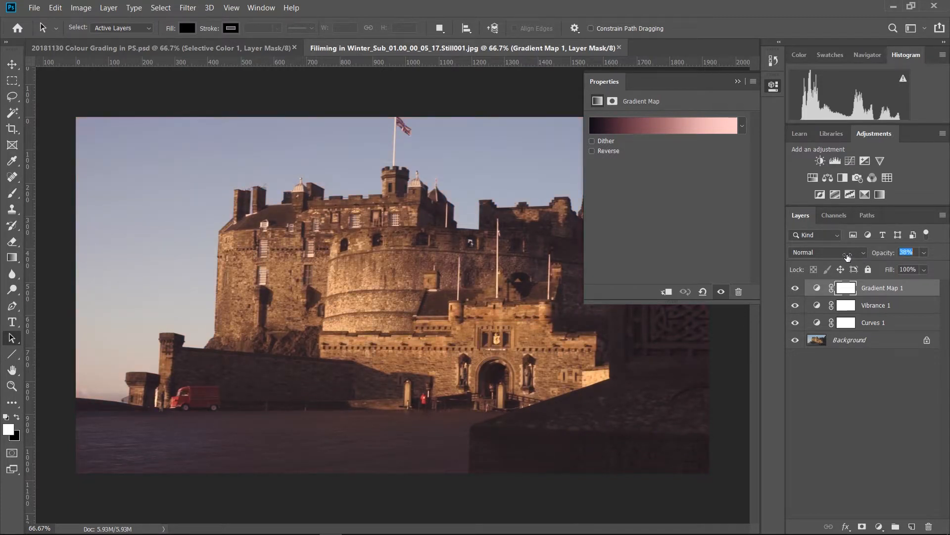
pyautogui.click(880, 305)
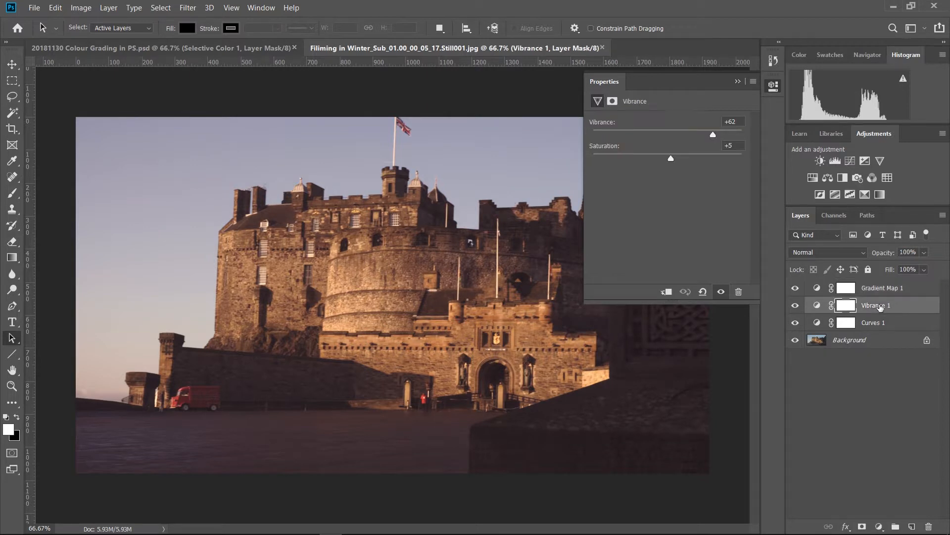
pyautogui.moveTo(672, 160); pyautogui.dragTo(617, 165)
# Set the Gradient Map 1 layer to 100% opacity and change its blend mode to Soft Light.
pyautogui.click(881, 289)
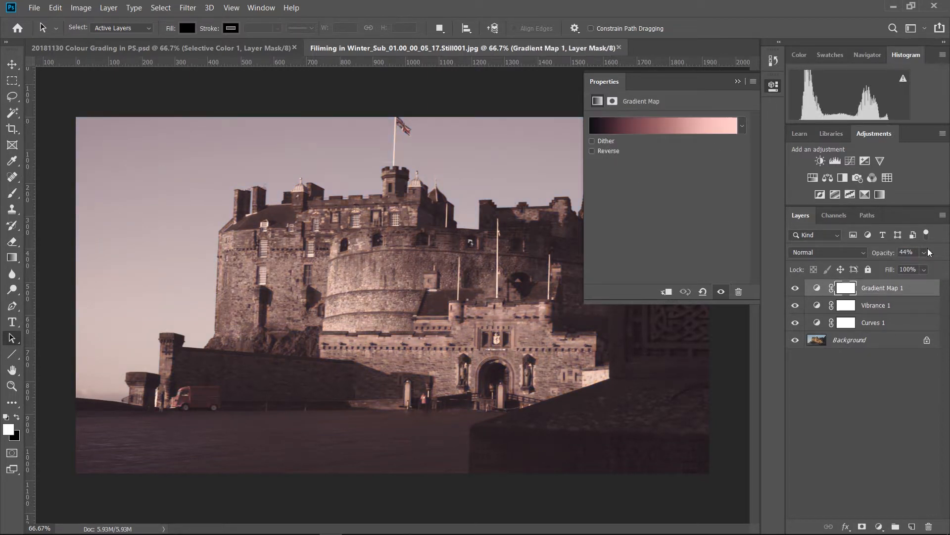
pyautogui.moveTo(886, 255); pyautogui.dragTo(946, 263)
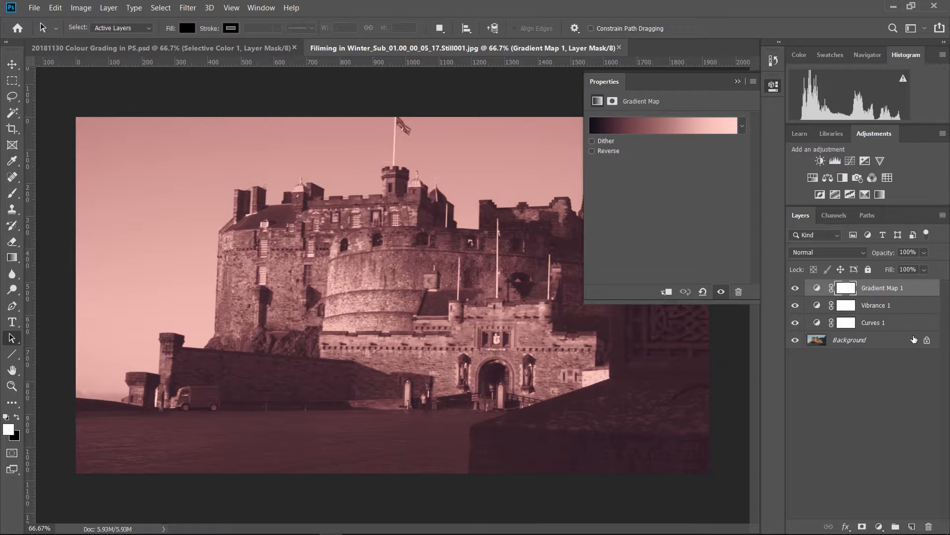
pyautogui.click(822, 253)
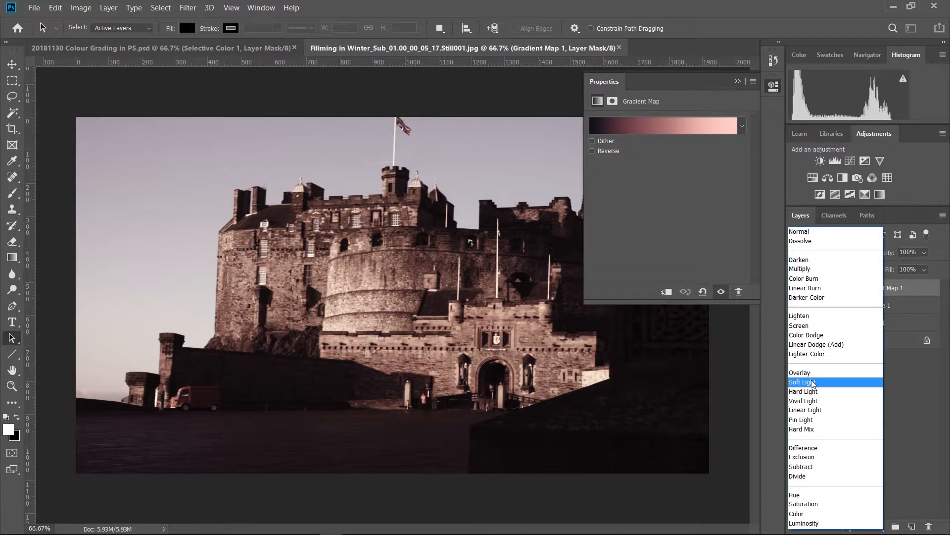
pyautogui.click(812, 382)
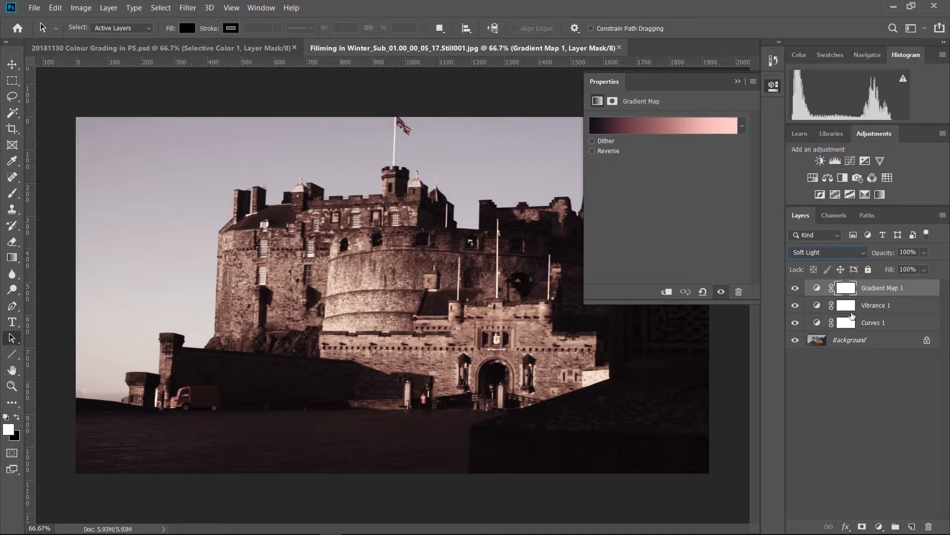
# Set the Vibrance 1 adjustment to vibrance +22 and saturation -9.
pyautogui.click(853, 315)
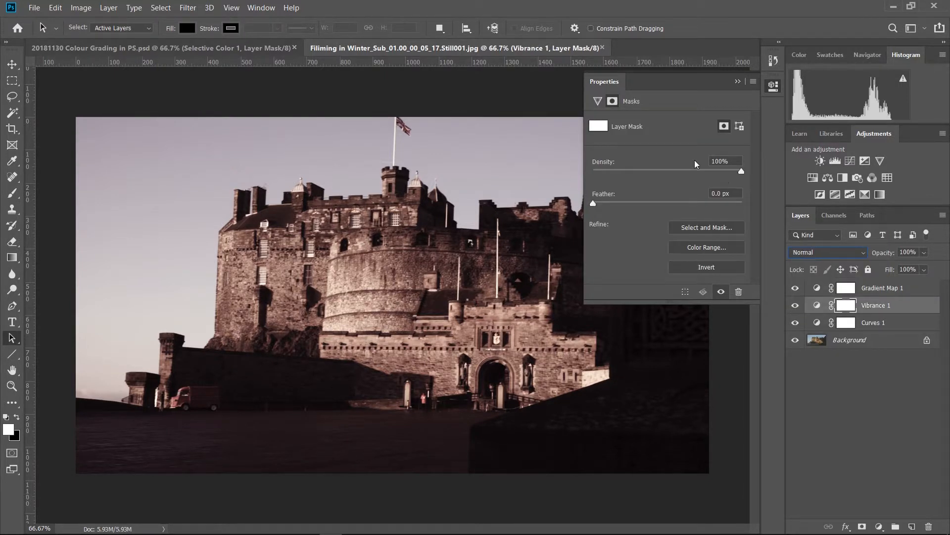
pyautogui.click(817, 308)
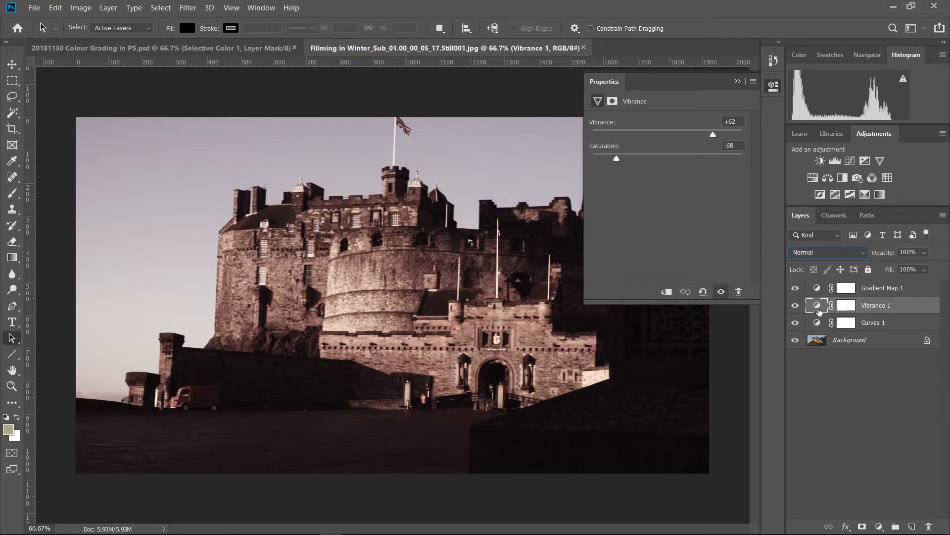
pyautogui.moveTo(617, 159); pyautogui.dragTo(661, 176)
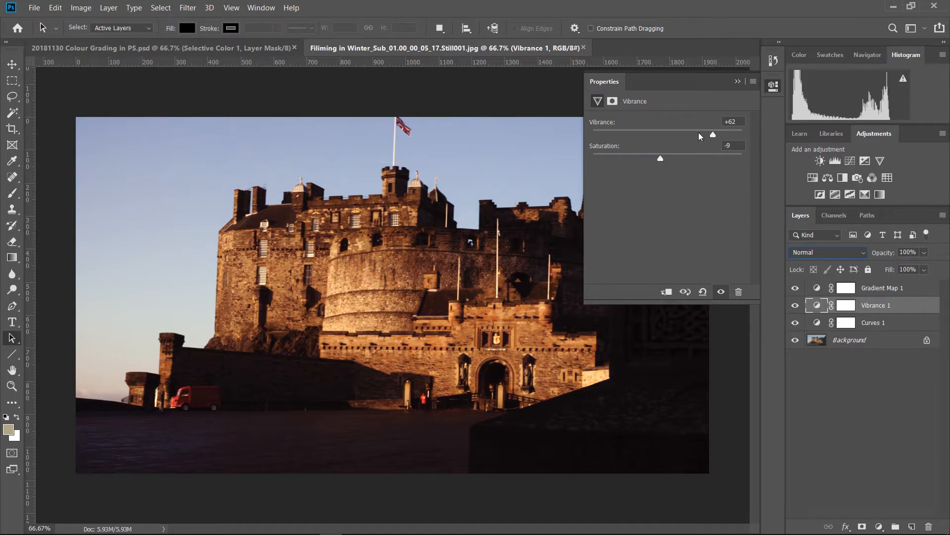
pyautogui.moveTo(690, 131); pyautogui.dragTo(684, 129)
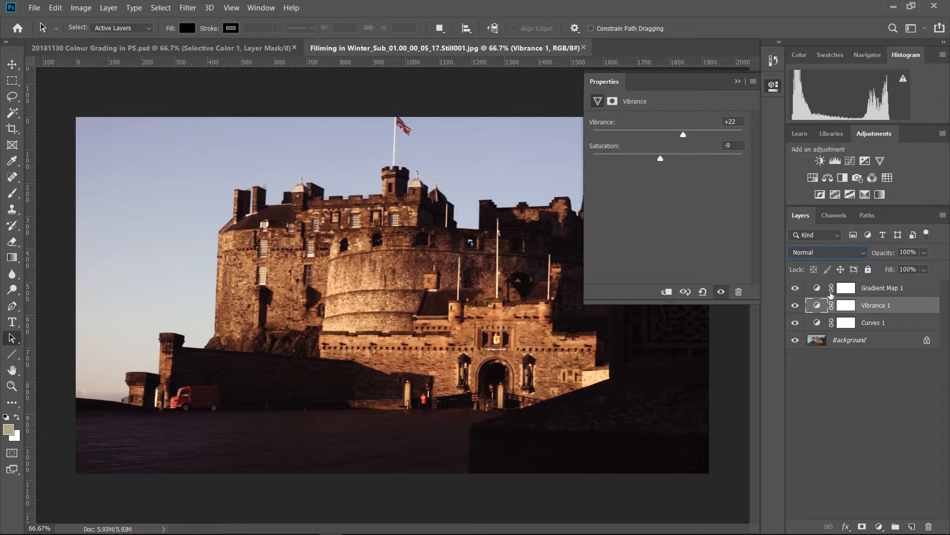
# Set the Gradient Map 1 layer's opacity to 92% and reduce the Vibrance 1 adjustment's saturation to its minimum.
pyautogui.click(894, 288)
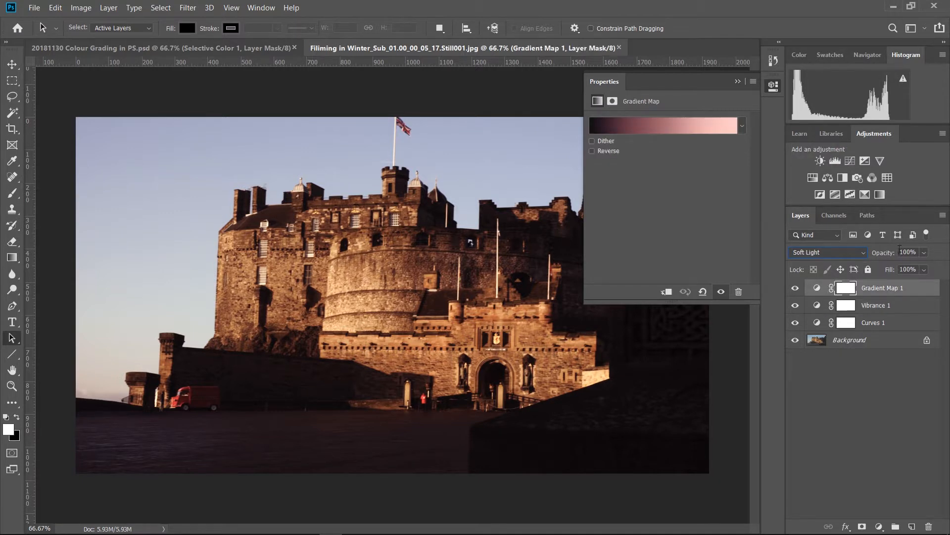
pyautogui.moveTo(894, 252)
pyautogui.mouseDown()
pyautogui.moveTo(862, 257)
pyautogui.moveTo(914, 256)
pyautogui.moveTo(892, 253)
pyautogui.mouseUp()
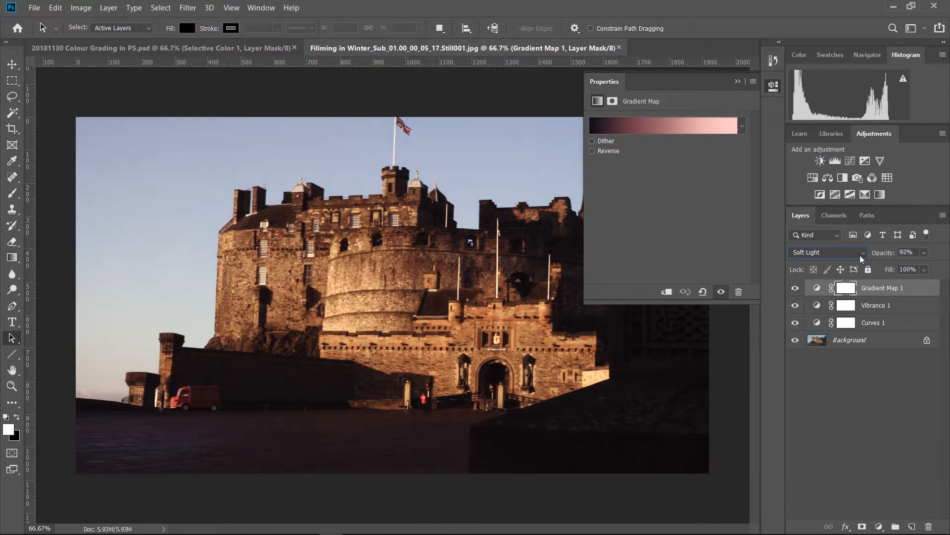
pyautogui.click(860, 255)
pyautogui.click(940, 385)
pyautogui.click(888, 305)
pyautogui.moveTo(658, 157); pyautogui.dragTo(556, 164)
# Open the Gradient Map 1 layer's gradient for editing and replace the preset list with the Color Harmonies 2 gradients.
pyautogui.click(885, 294)
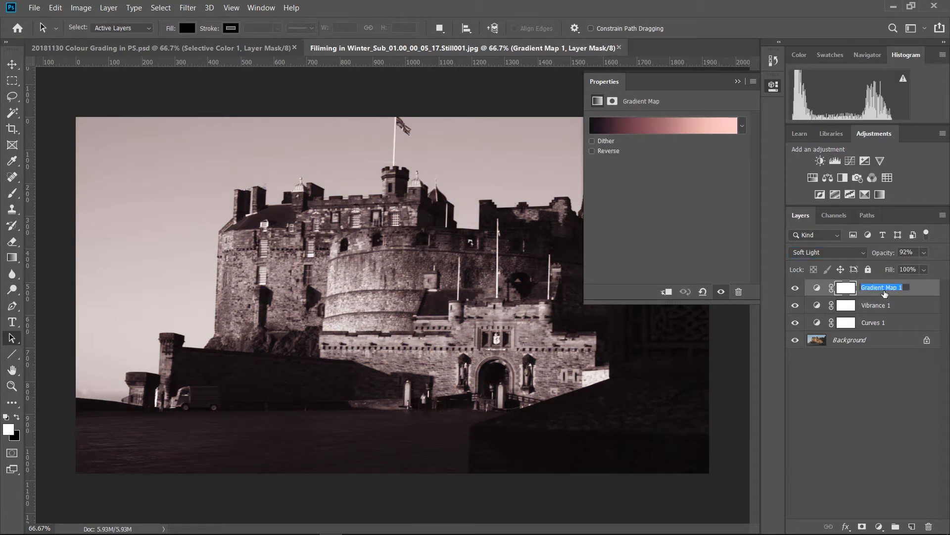
pyautogui.click(820, 290)
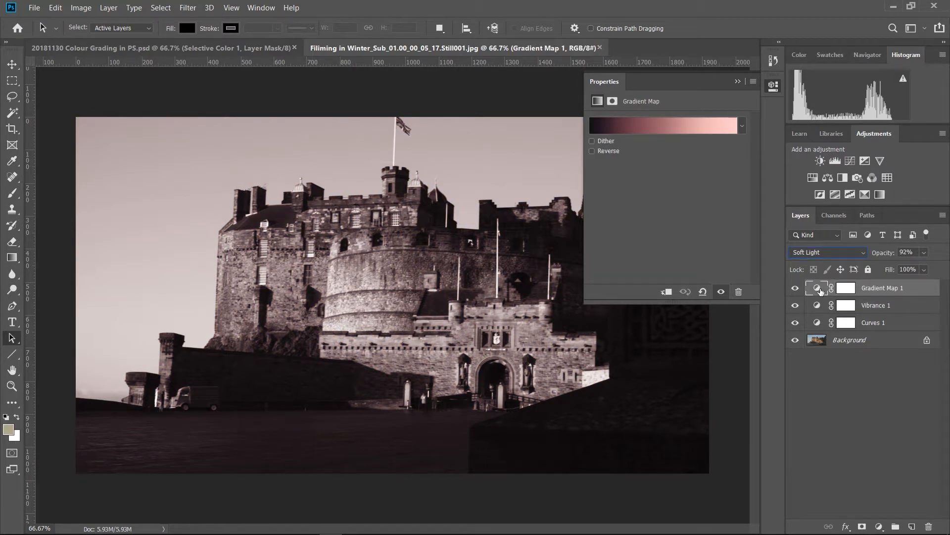
pyautogui.click(680, 127)
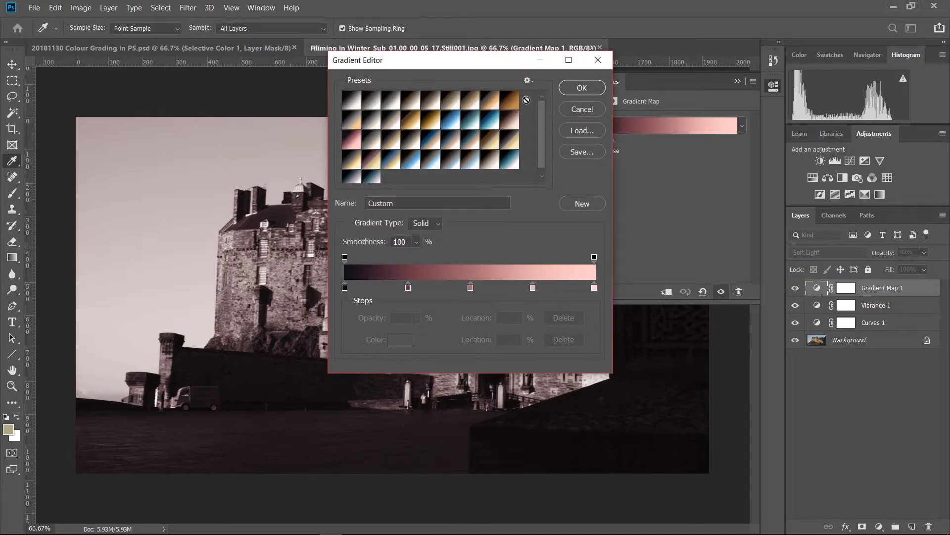
pyautogui.click(527, 80)
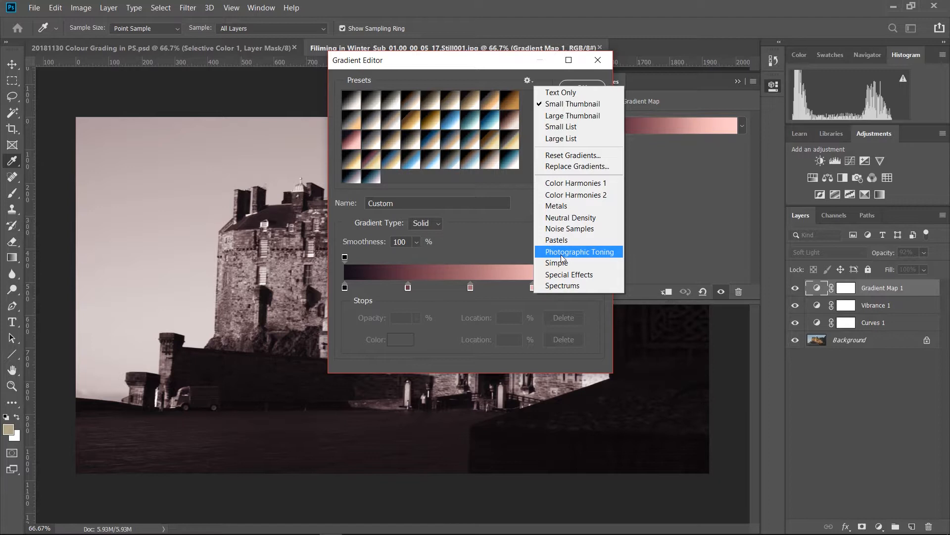
pyautogui.click(564, 201)
pyautogui.click(454, 214)
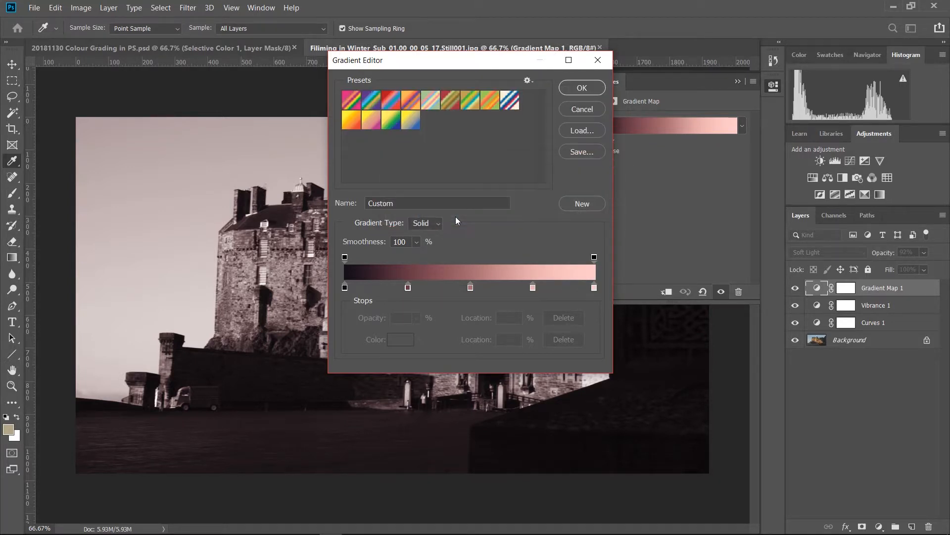
# Try the presets Magenta, Yellow, then Magenta, Green, Yellow, and then Purple, Yellow on the gradient map.
pyautogui.click(373, 124)
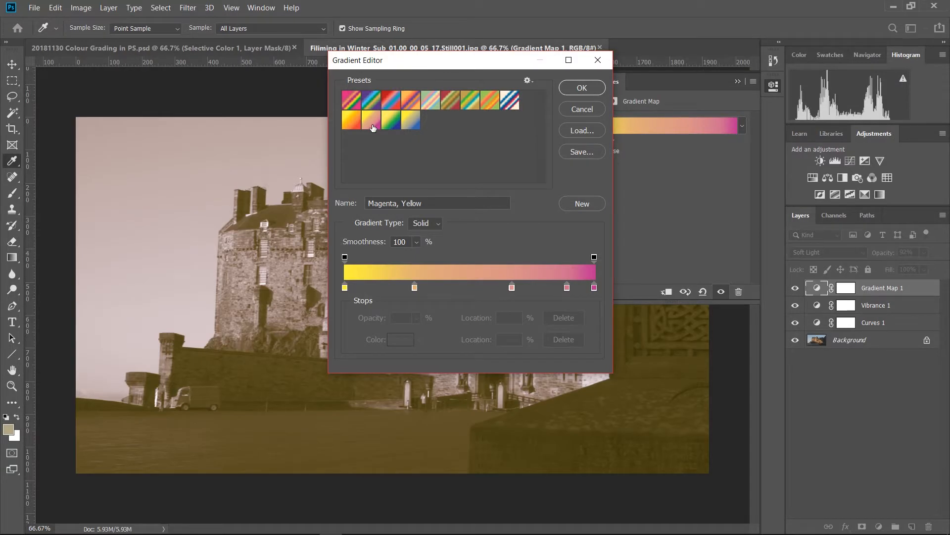
pyautogui.click(357, 103)
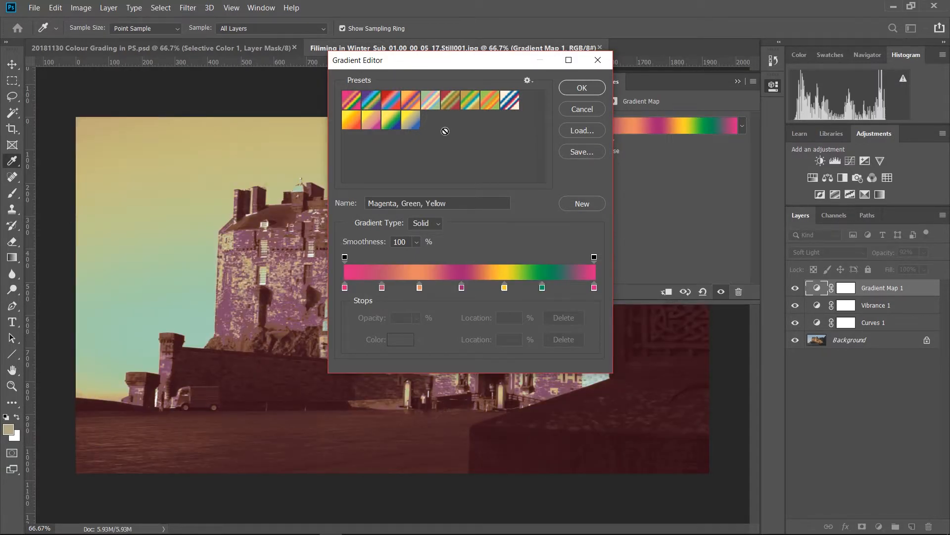
pyautogui.click(407, 124)
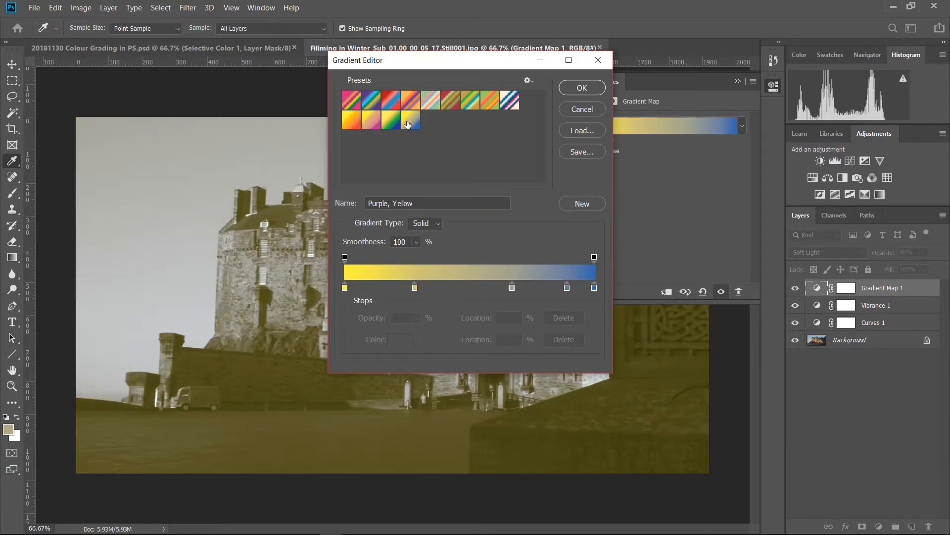
# Replace the gradient presets with the Special Effects set and apply the Matte Sphere gradient.
pyautogui.click(528, 81)
pyautogui.click(552, 274)
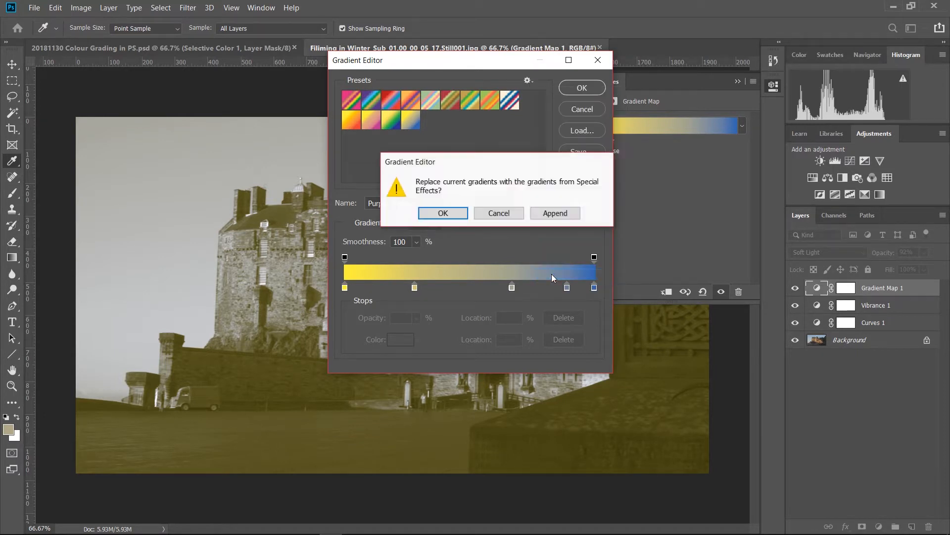
pyautogui.click(446, 213)
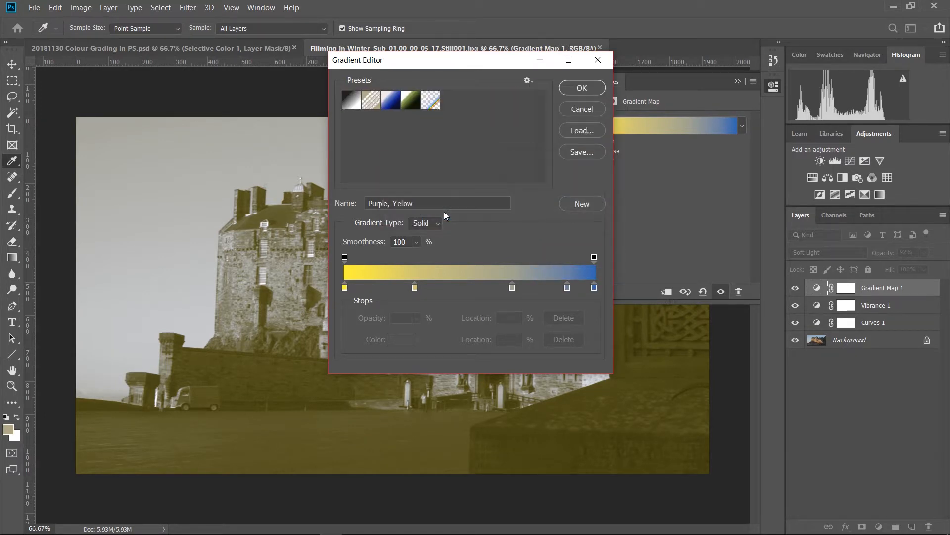
pyautogui.click(391, 106)
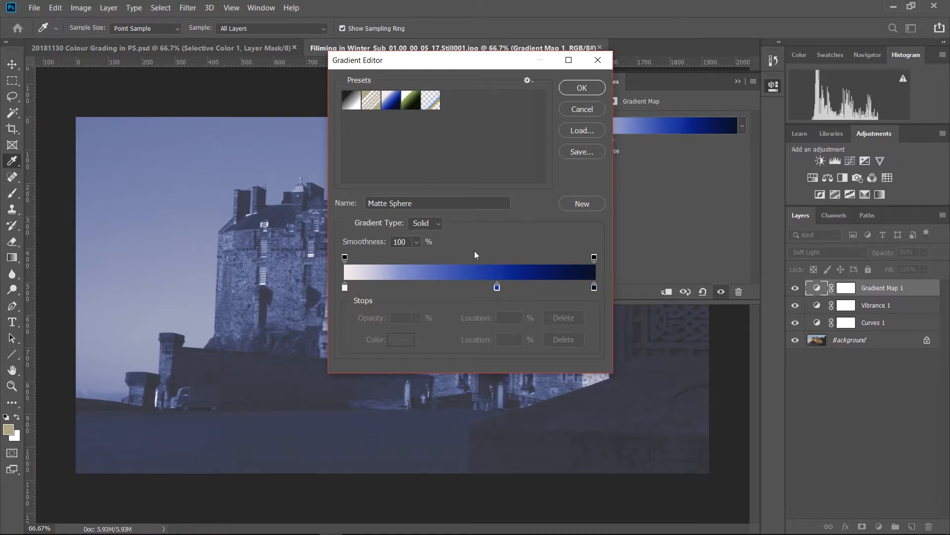
# Change the gradient's first colour stop at 0% to the dark blue 242142.
pyautogui.doubleClick(345, 287)
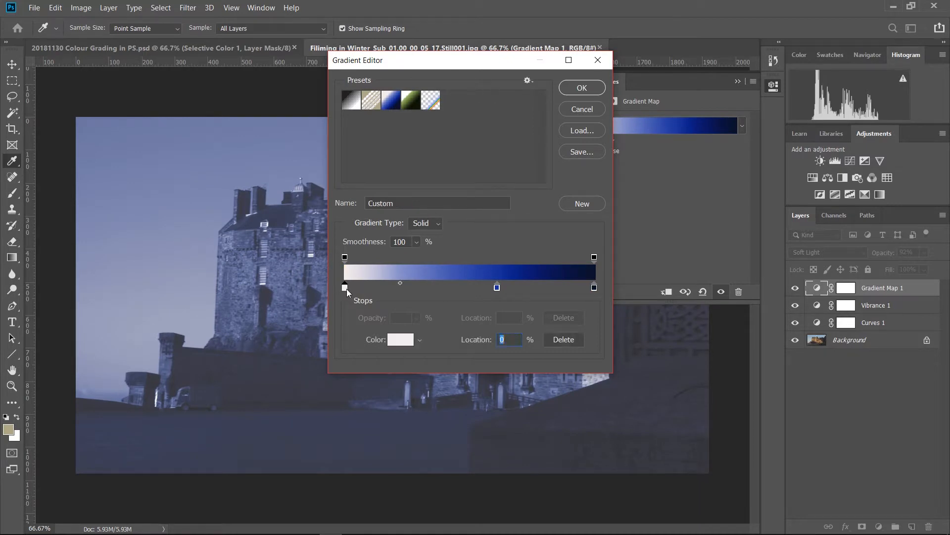
pyautogui.click(484, 164)
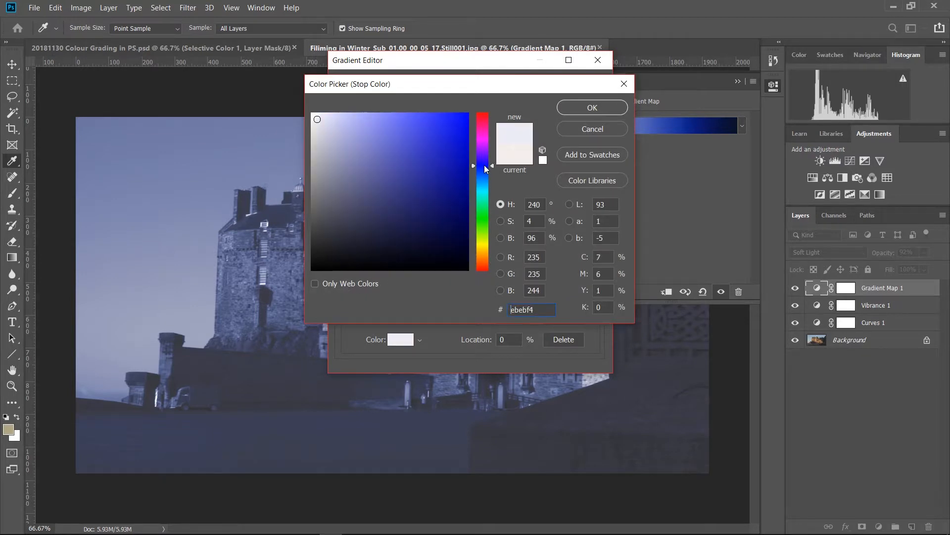
pyautogui.click(406, 223)
pyautogui.moveTo(406, 222); pyautogui.dragTo(392, 230)
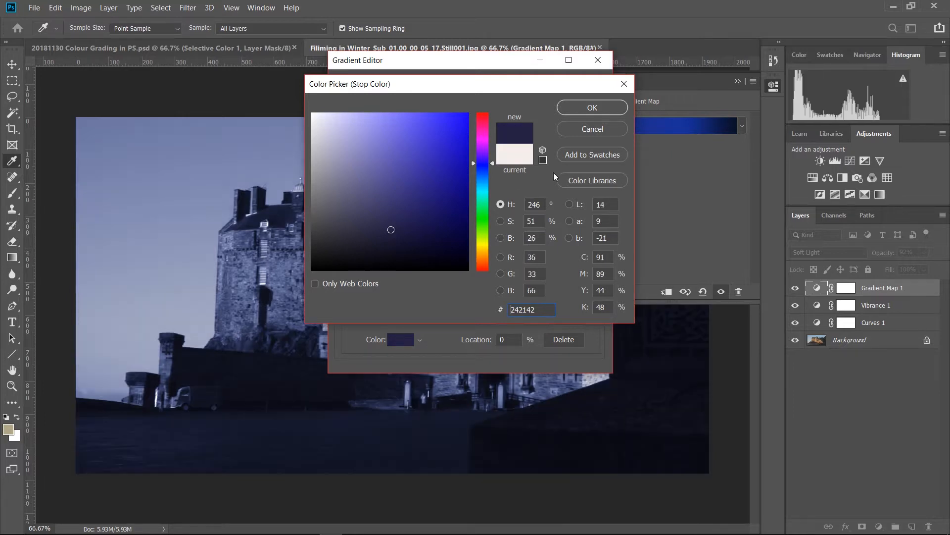
pyautogui.click(581, 111)
# Change the gradient's last colour stop at 100% to the pale yellow f4f8b0.
pyautogui.doubleClick(595, 290)
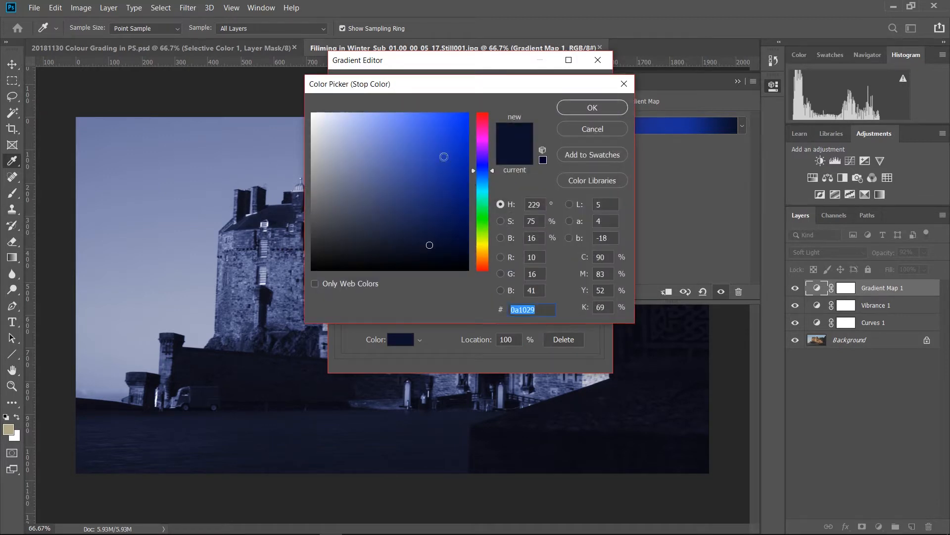
pyautogui.moveTo(491, 171); pyautogui.dragTo(486, 242)
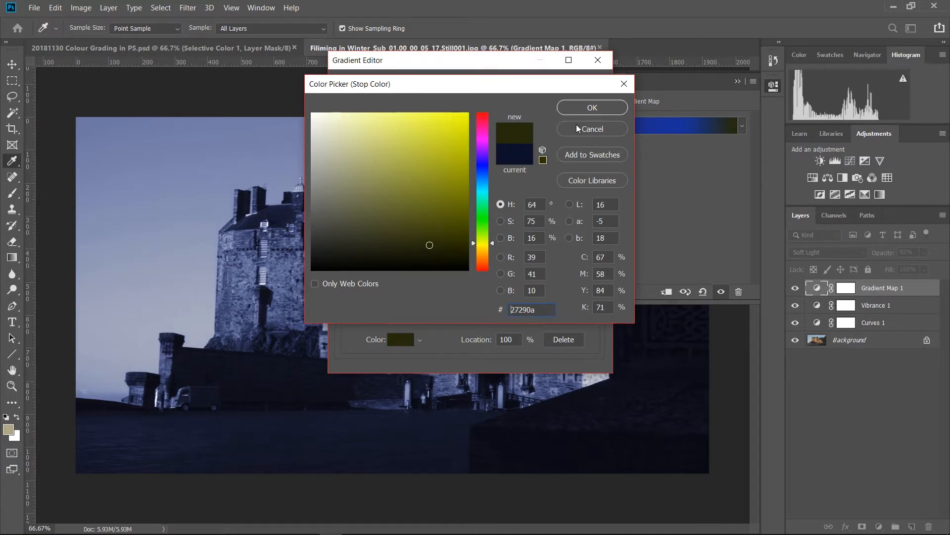
pyautogui.moveTo(426, 148); pyautogui.dragTo(358, 117)
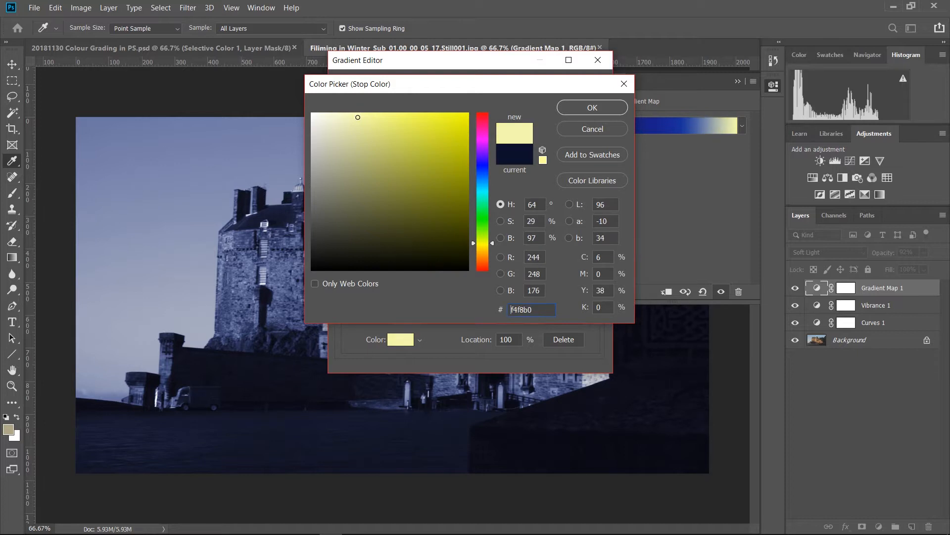
pyautogui.click(578, 109)
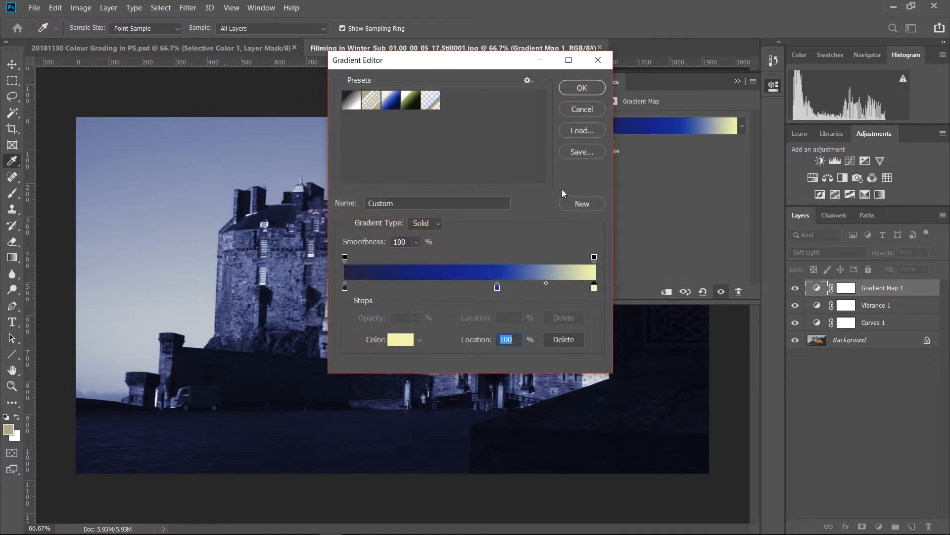
# Change the gradient's blue middle colour stop to the orange d89e2f.
pyautogui.click(497, 287)
pyautogui.doubleClick(497, 288)
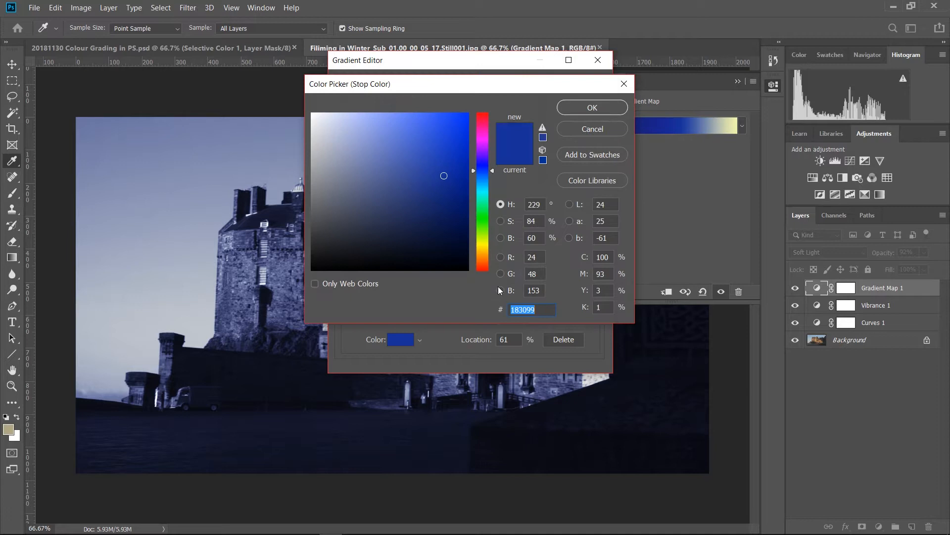
pyautogui.moveTo(492, 171); pyautogui.dragTo(486, 254)
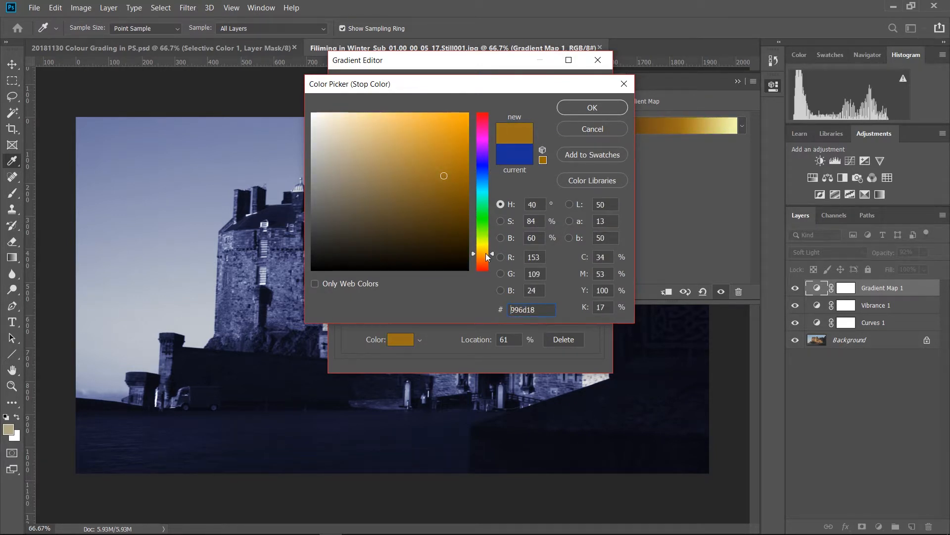
pyautogui.click(442, 177)
pyautogui.moveTo(442, 177)
pyautogui.mouseDown()
pyautogui.moveTo(439, 144)
pyautogui.moveTo(418, 140)
pyautogui.moveTo(435, 137)
pyautogui.mouseUp()
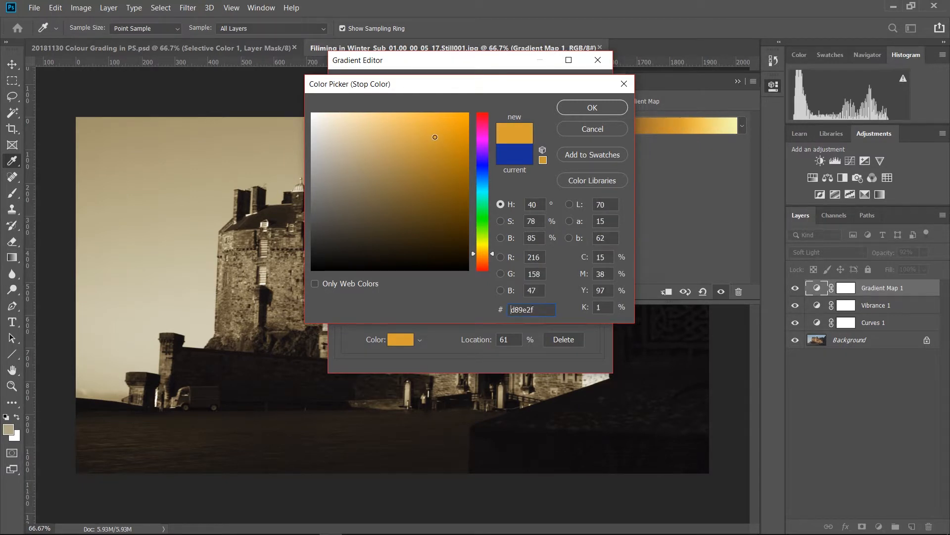
pyautogui.click(602, 109)
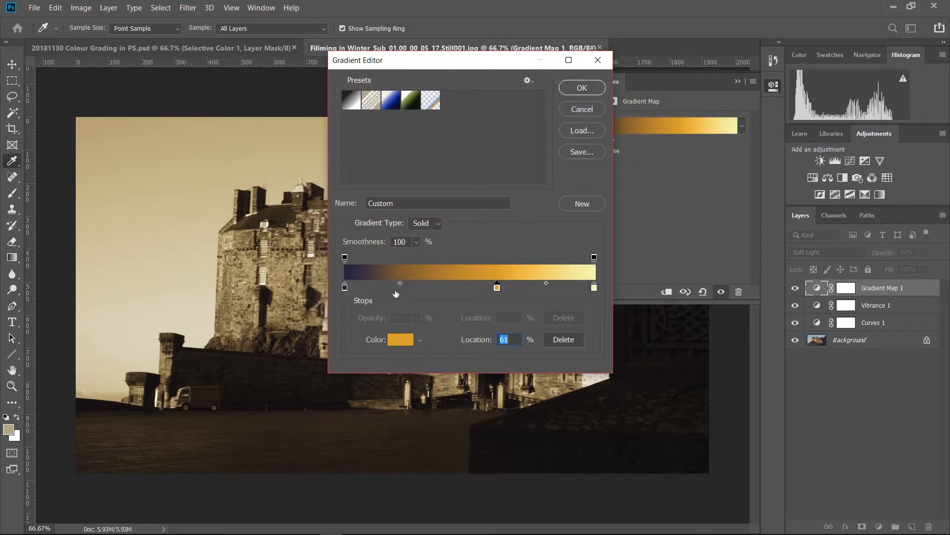
# Move the dark blue stop to 13% and the orange stop to 83%, and add a second orange stop at 43%.
pyautogui.moveTo(501, 287)
pyautogui.mouseDown()
pyautogui.moveTo(439, 286)
pyautogui.moveTo(488, 290)
pyautogui.mouseUp()
pyautogui.moveTo(345, 289); pyautogui.dragTo(380, 289)
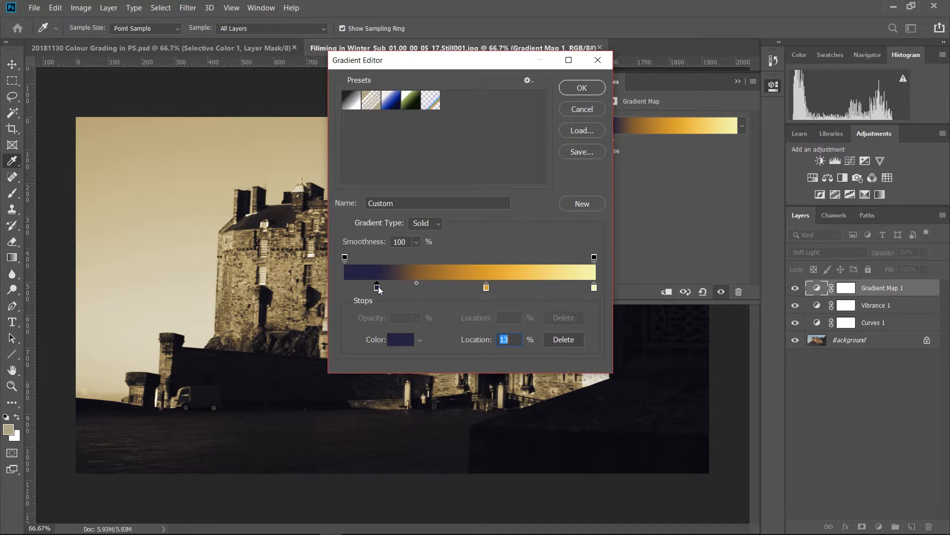
pyautogui.moveTo(487, 289); pyautogui.dragTo(552, 287)
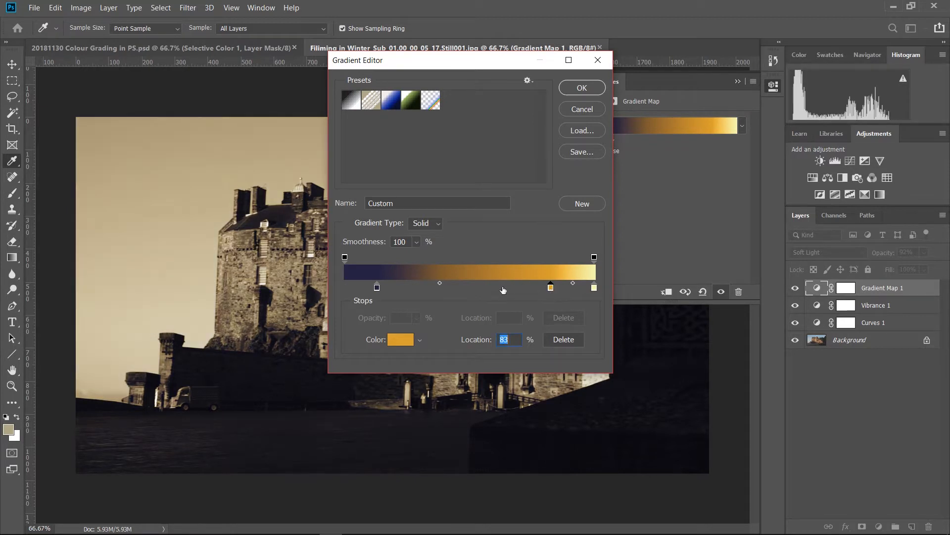
pyautogui.click(483, 288)
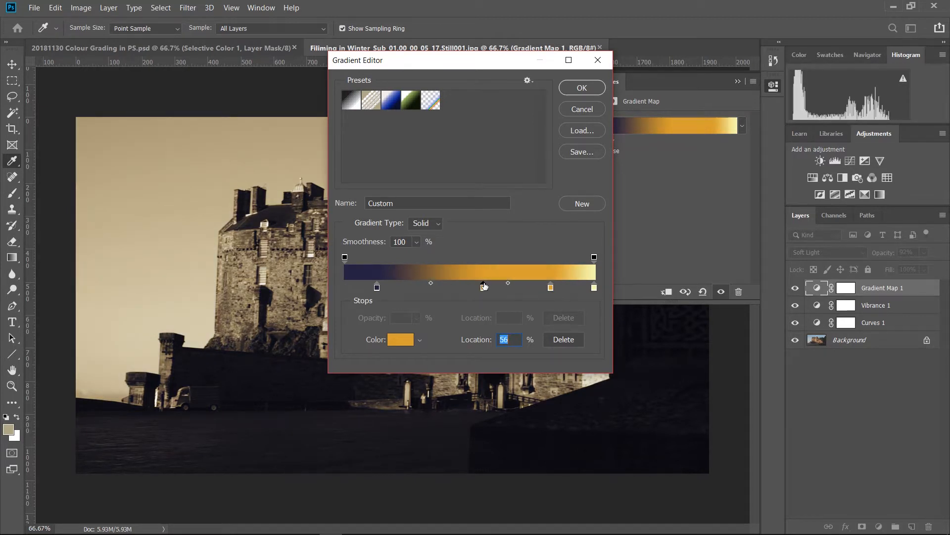
pyautogui.moveTo(484, 292); pyautogui.dragTo(453, 291)
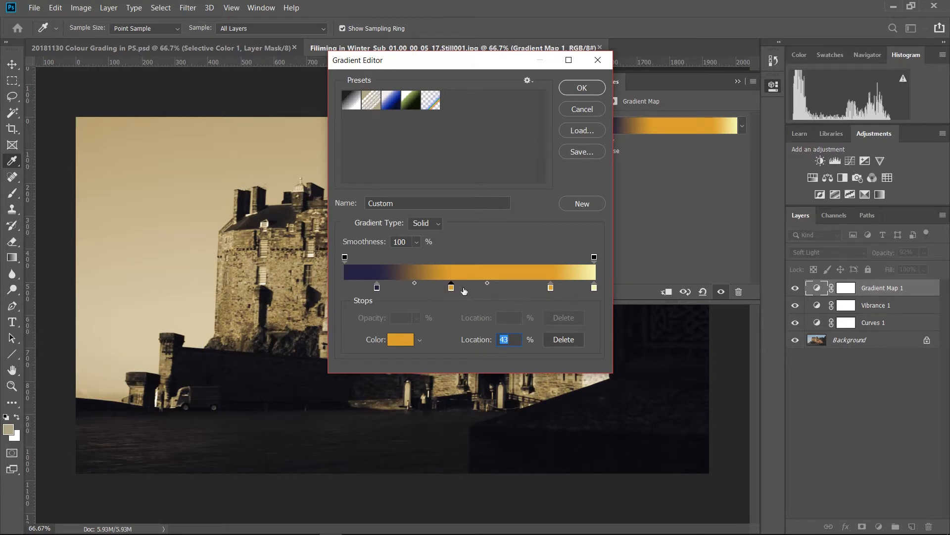
# Give the middle stop a deeper orange, keep only that orange stop at 51%, and accept the edited gradient.
pyautogui.doubleClick(452, 289)
pyautogui.moveTo(449, 138); pyautogui.dragTo(462, 137)
pyautogui.click(544, 138)
pyautogui.click(596, 109)
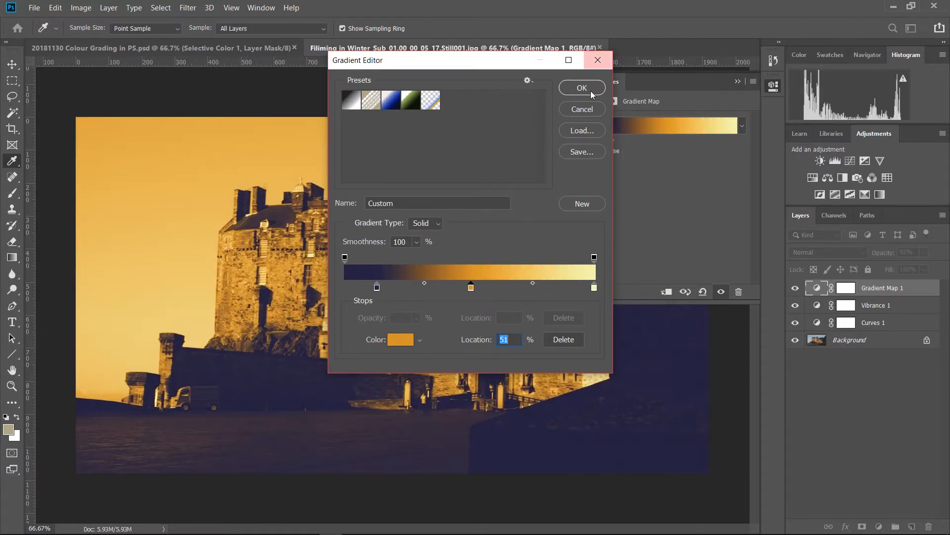
pyautogui.click(589, 90)
# Set the Gradient Map 1 layer's blend mode to Soft Light and the Vibrance 1 adjustment's saturation to +8.
pyautogui.click(840, 253)
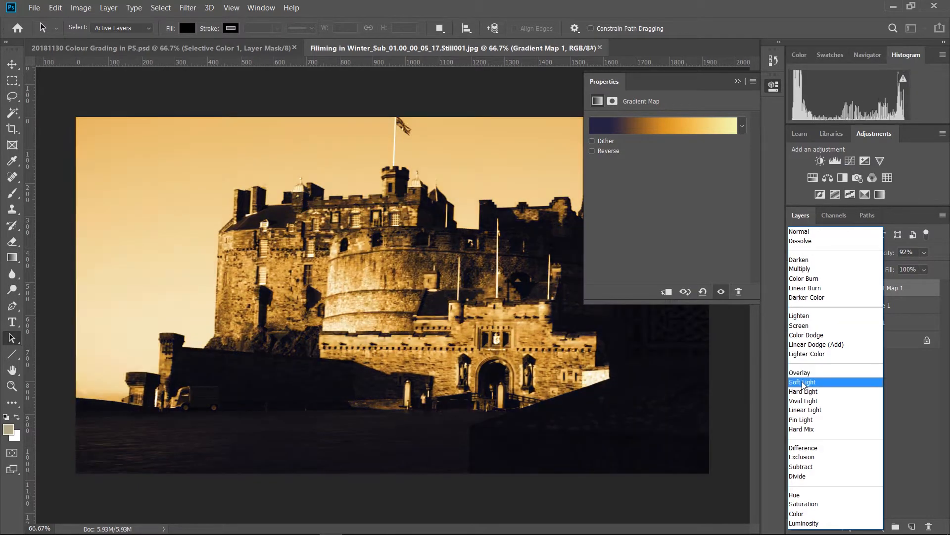
pyautogui.click(803, 384)
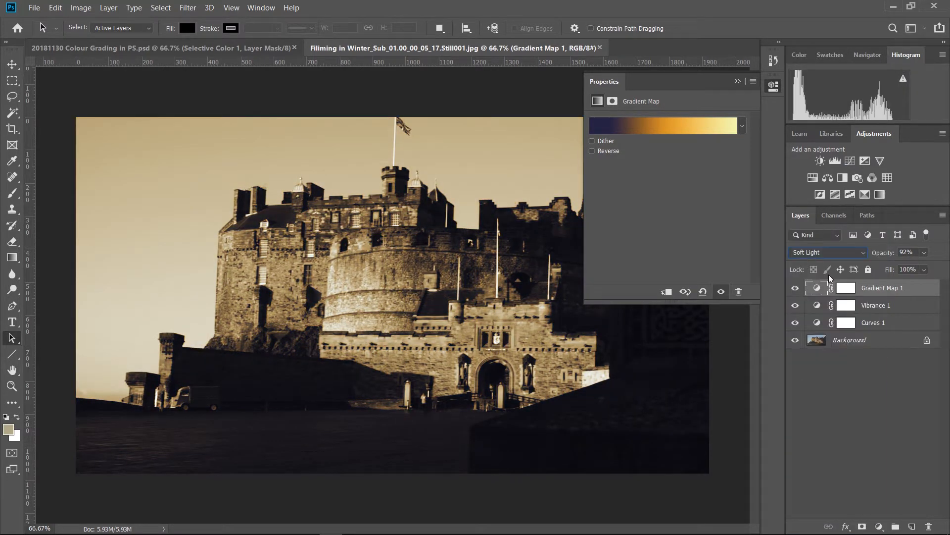
pyautogui.click(859, 308)
pyautogui.moveTo(599, 158); pyautogui.dragTo(675, 174)
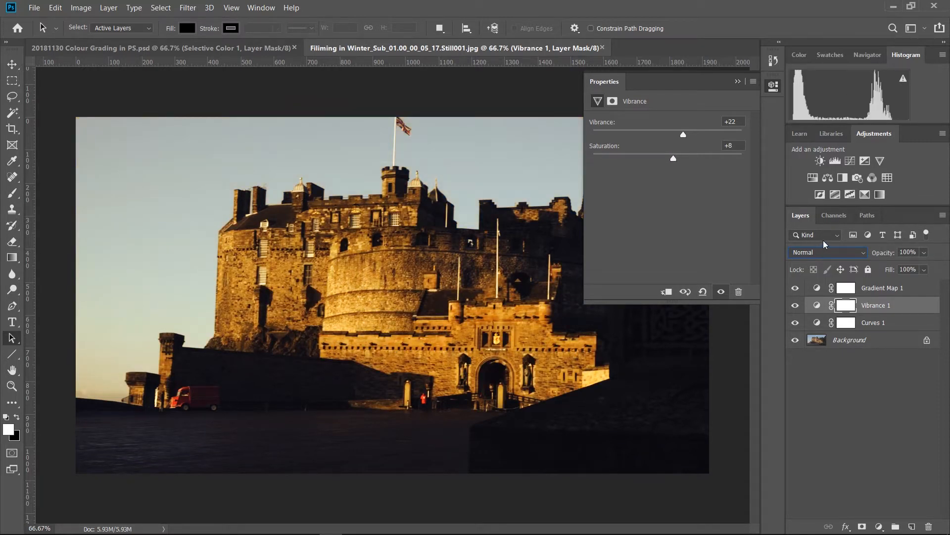
# Lower the Gradient Map 1 layer's opacity to 0% and toggle its visibility to compare the image with and without it.
pyautogui.click(870, 293)
pyautogui.moveTo(892, 255); pyautogui.dragTo(827, 252)
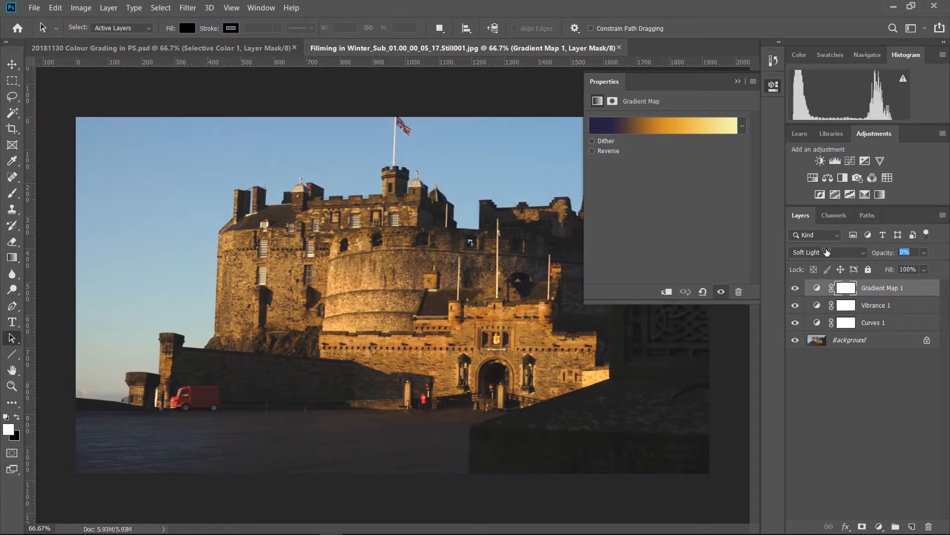
pyautogui.click(795, 289)
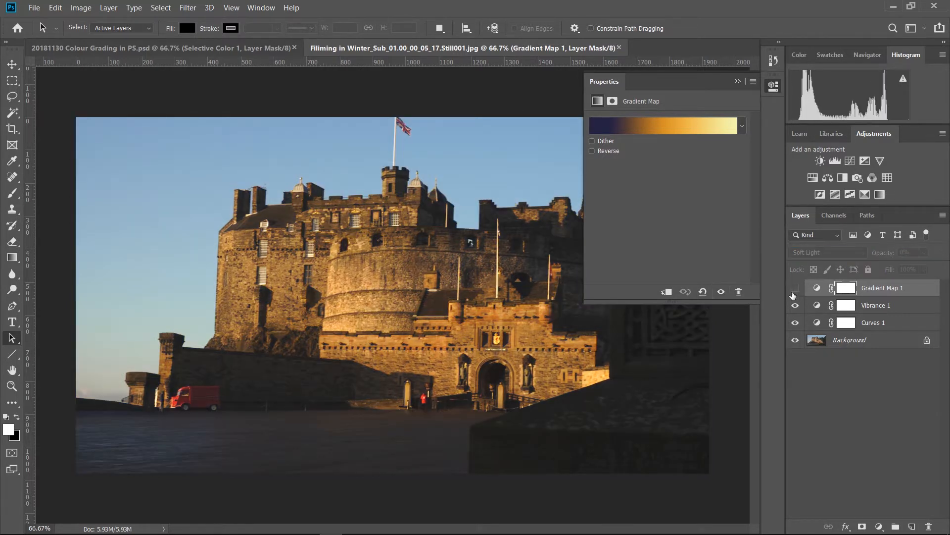
pyautogui.click(797, 289)
pyautogui.click(797, 289)
pyautogui.click(797, 290)
pyautogui.click(797, 289)
pyautogui.click(798, 289)
# Try the Lighten blend mode on the Gradient Map 1 layer, and set it to Darken at 44% opacity.
pyautogui.click(825, 252)
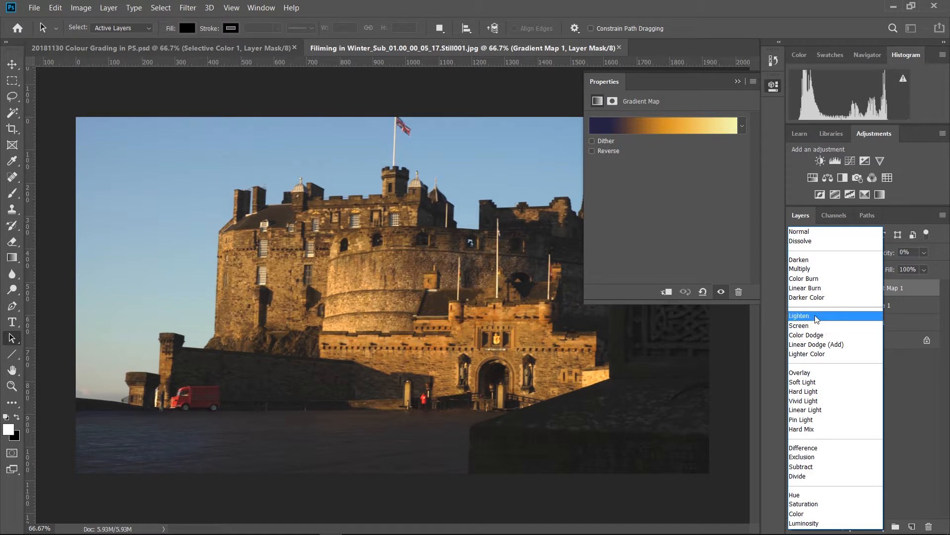
pyautogui.click(817, 317)
pyautogui.click(811, 254)
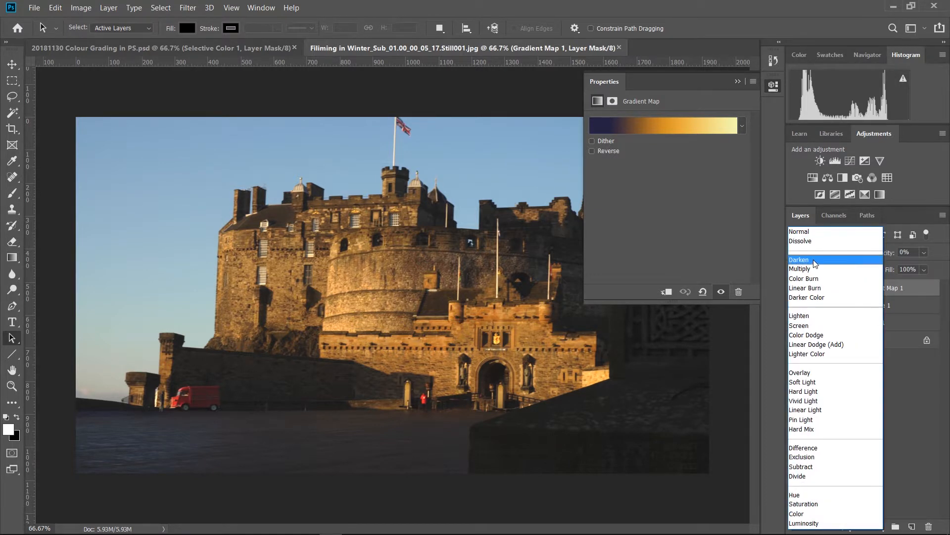
pyautogui.click(816, 261)
pyautogui.moveTo(880, 257); pyautogui.dragTo(905, 256)
# Set the Gradient Map 1 layer to Soft Light, compare the image with and without it, and lower its opacity to 34%.
pyautogui.click(815, 253)
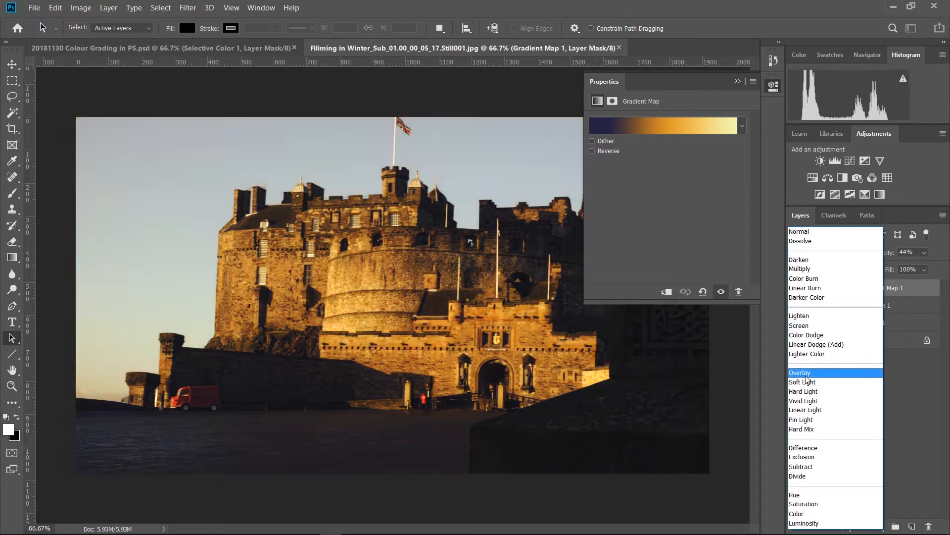
pyautogui.click(803, 425)
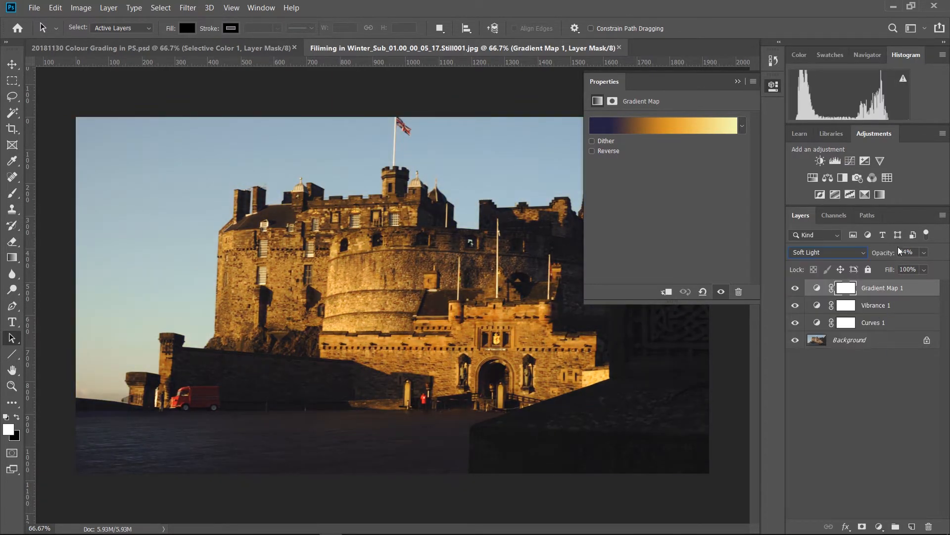
pyautogui.click(797, 288)
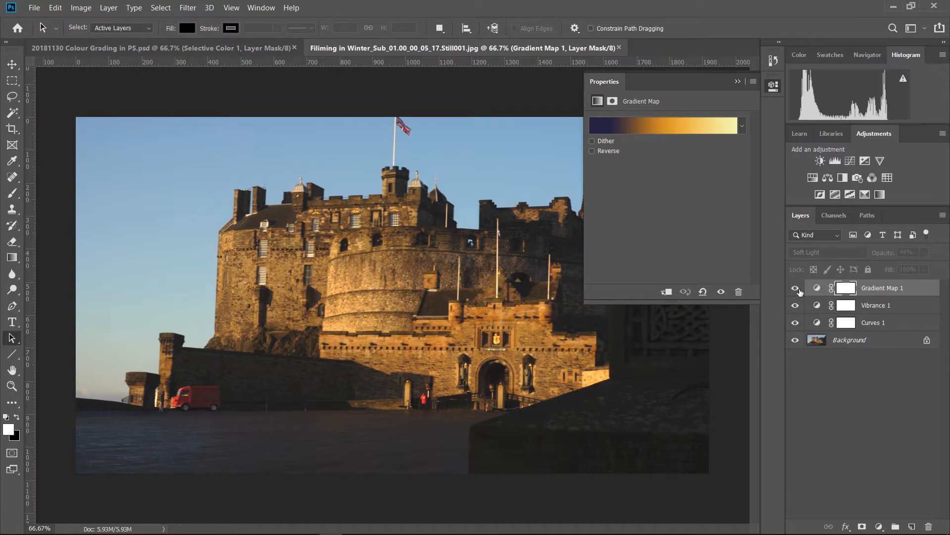
pyautogui.click(797, 288)
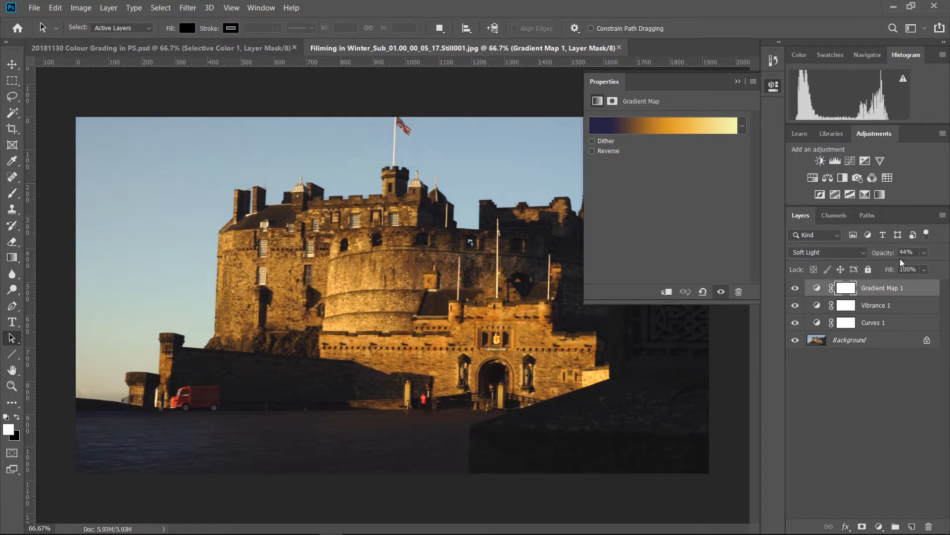
pyautogui.moveTo(888, 257); pyautogui.dragTo(884, 257)
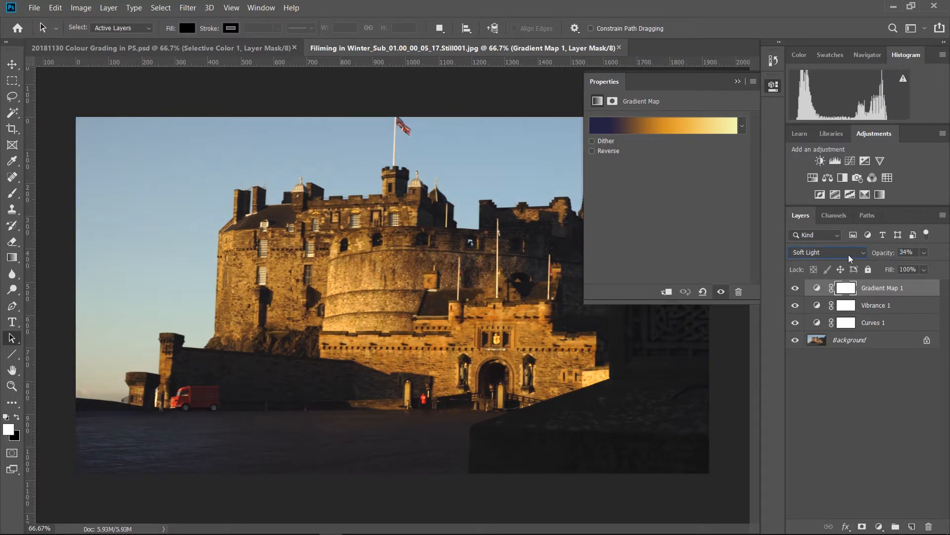
# Edit the Gradient Map's gradient by moving the dark blue stop towards the middle and the orange stop to 75%, and accept it.
pyautogui.click(818, 289)
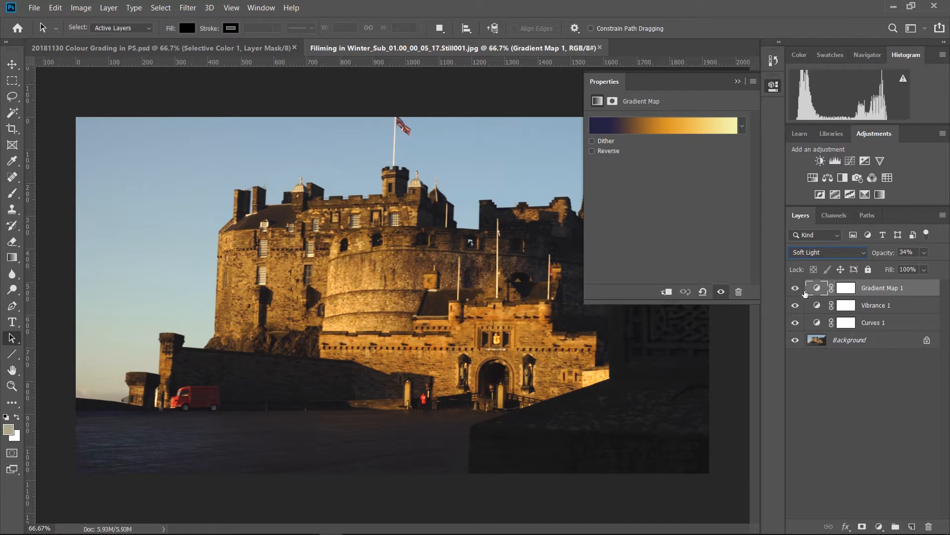
pyautogui.rightClick(819, 291)
pyautogui.click(674, 128)
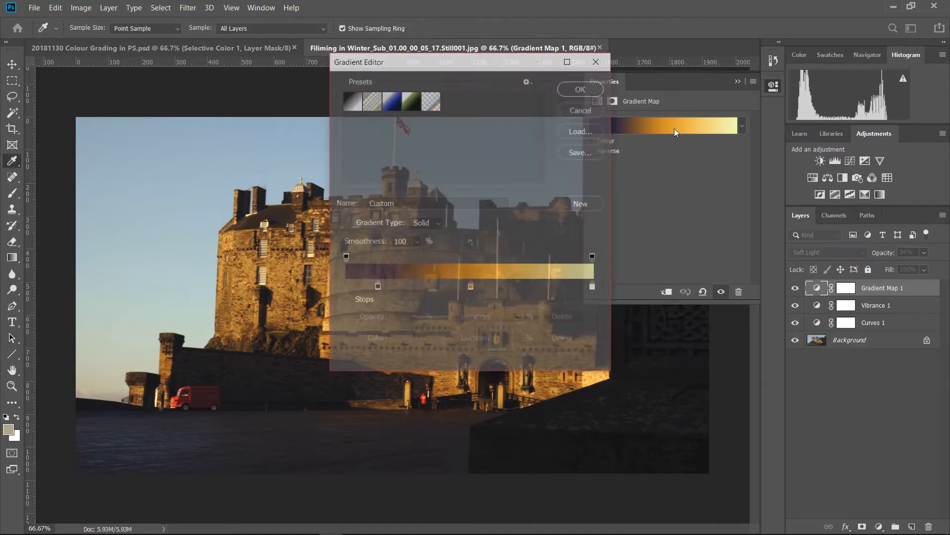
pyautogui.moveTo(377, 287); pyautogui.dragTo(533, 294)
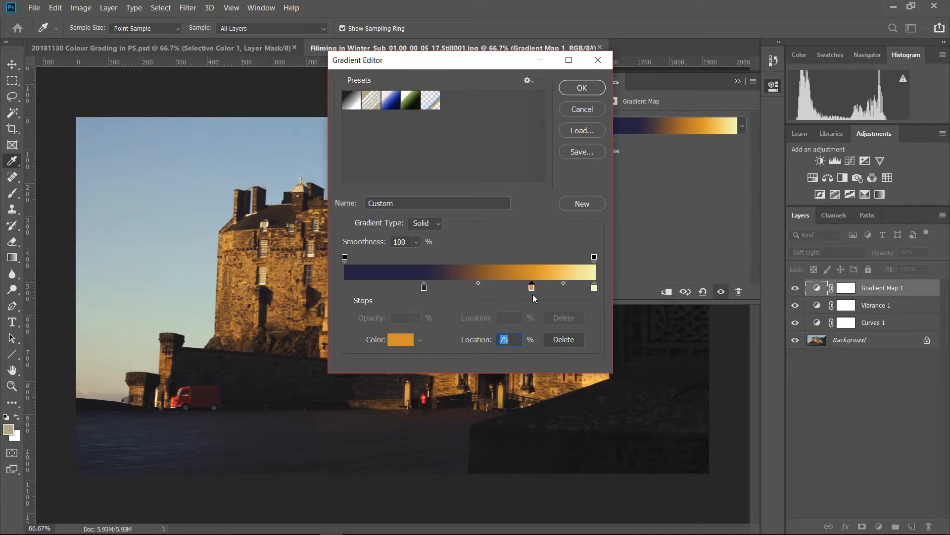
pyautogui.click(582, 88)
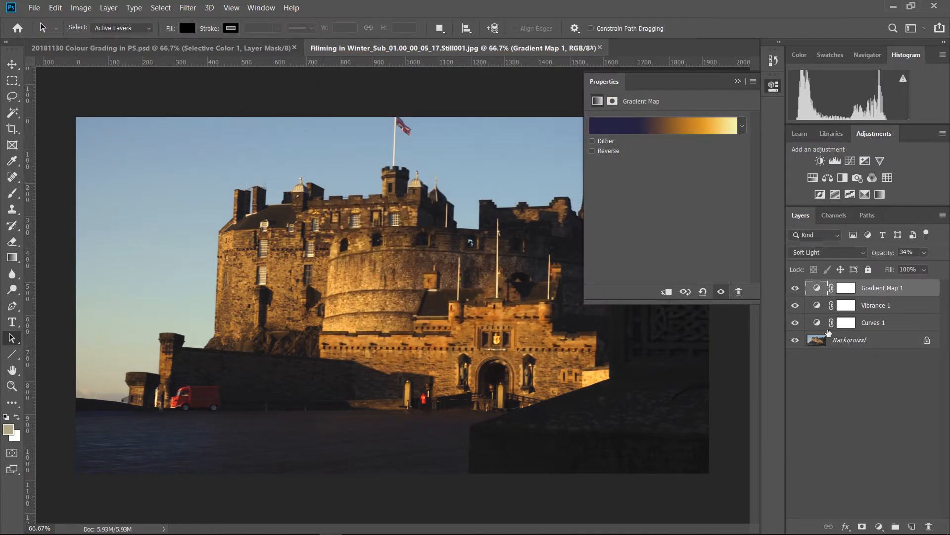
# Add a Selective Color adjustment directly above the Background and set its Cyans to Cyan +66, Magenta +33, Yellow -42, Black +37.
pyautogui.click(879, 341)
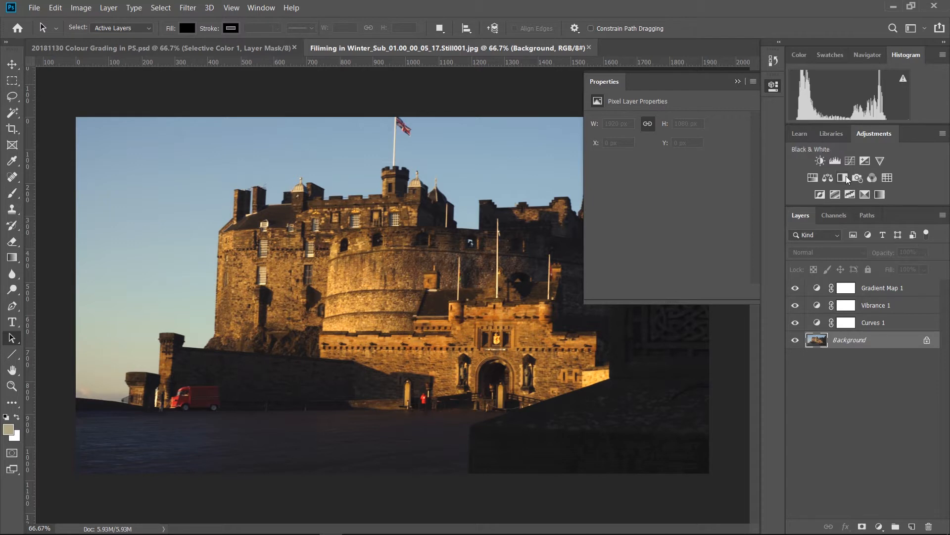
pyautogui.click(865, 195)
pyautogui.click(703, 136)
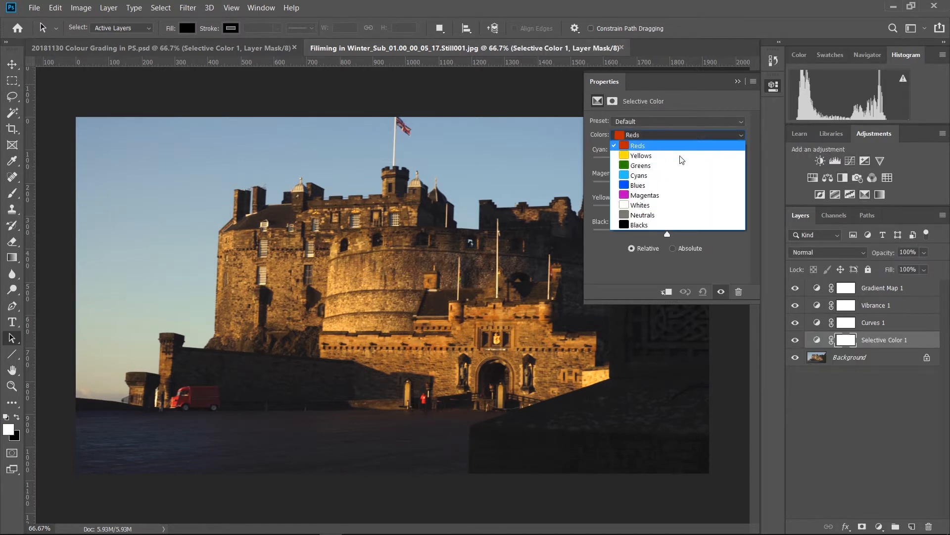
pyautogui.click(664, 177)
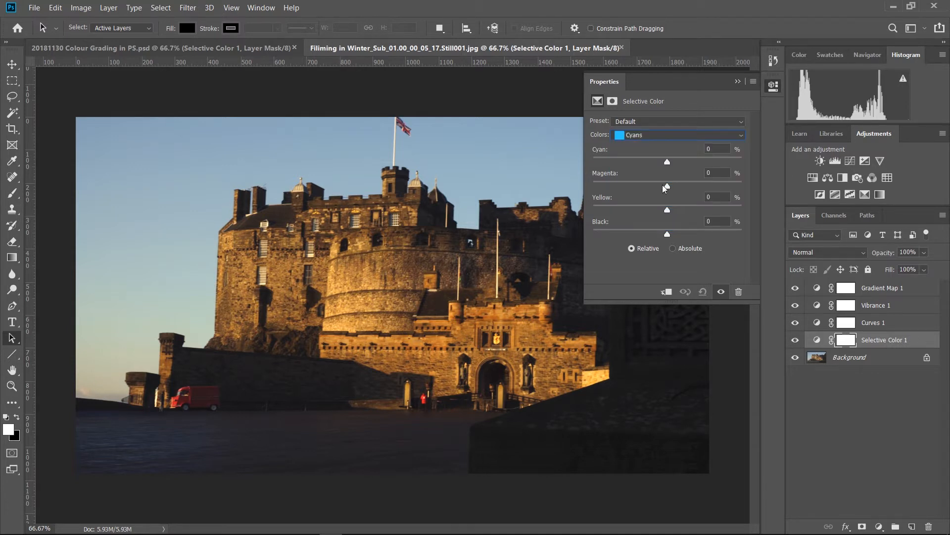
pyautogui.moveTo(667, 210); pyautogui.dragTo(639, 218)
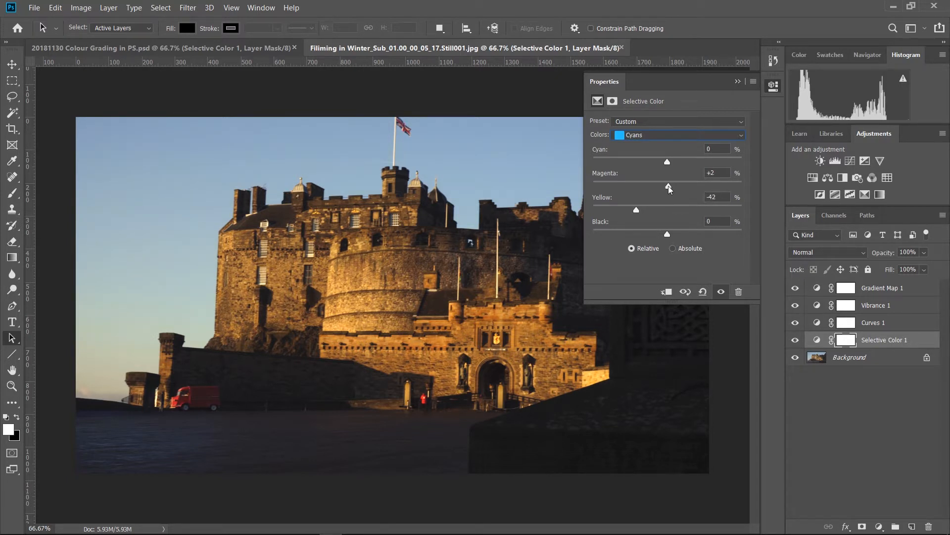
pyautogui.moveTo(669, 187); pyautogui.dragTo(718, 164)
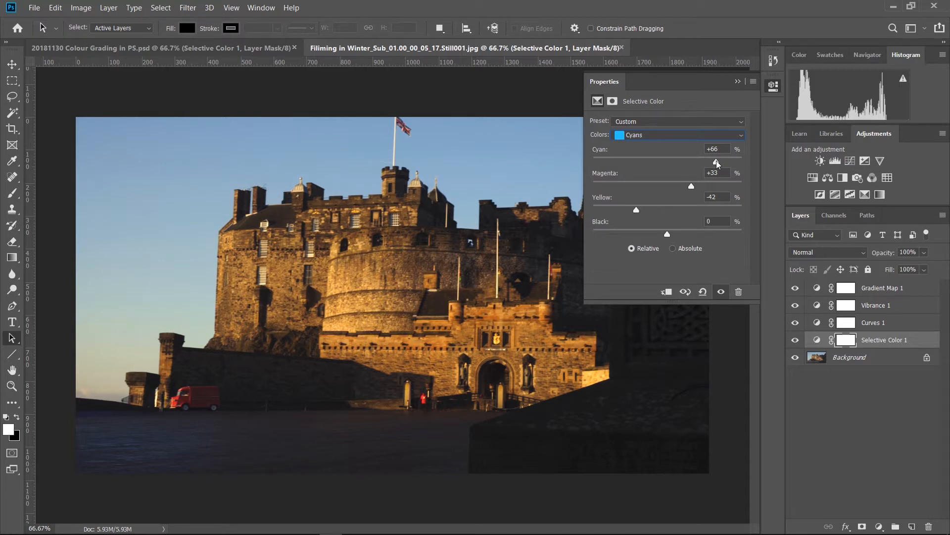
pyautogui.moveTo(667, 235); pyautogui.dragTo(697, 248)
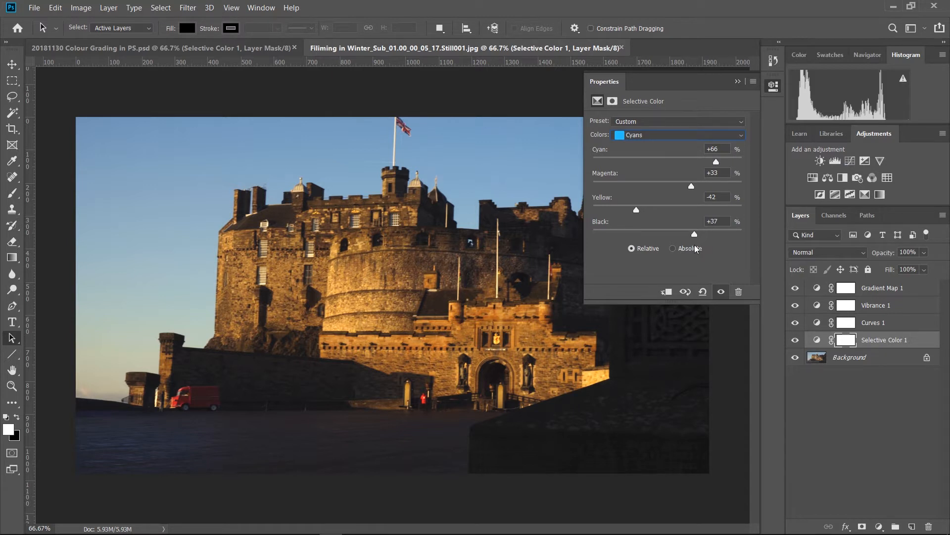
# Set the Selective Color adjustment's Blues to Cyan +71, Magenta -31, Yellow -62 and Black +51.
pyautogui.click(696, 132)
pyautogui.click(668, 187)
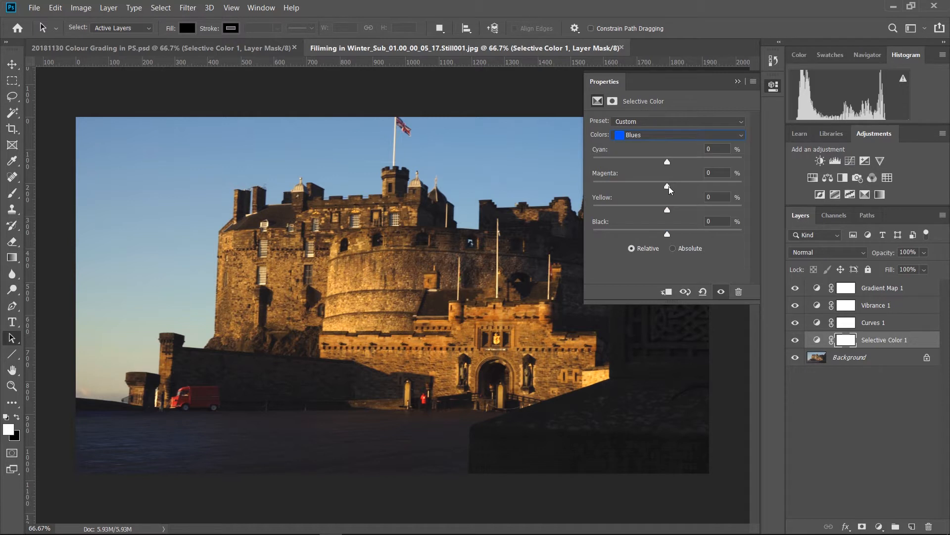
pyautogui.moveTo(668, 211); pyautogui.dragTo(620, 217)
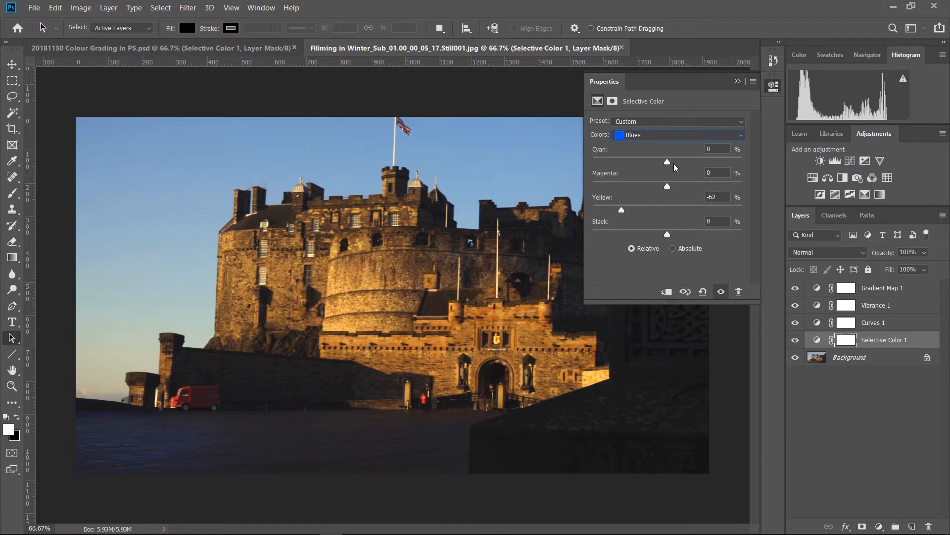
pyautogui.moveTo(668, 166); pyautogui.dragTo(721, 172)
pyautogui.moveTo(667, 187); pyautogui.dragTo(646, 198)
pyautogui.moveTo(674, 234); pyautogui.dragTo(708, 244)
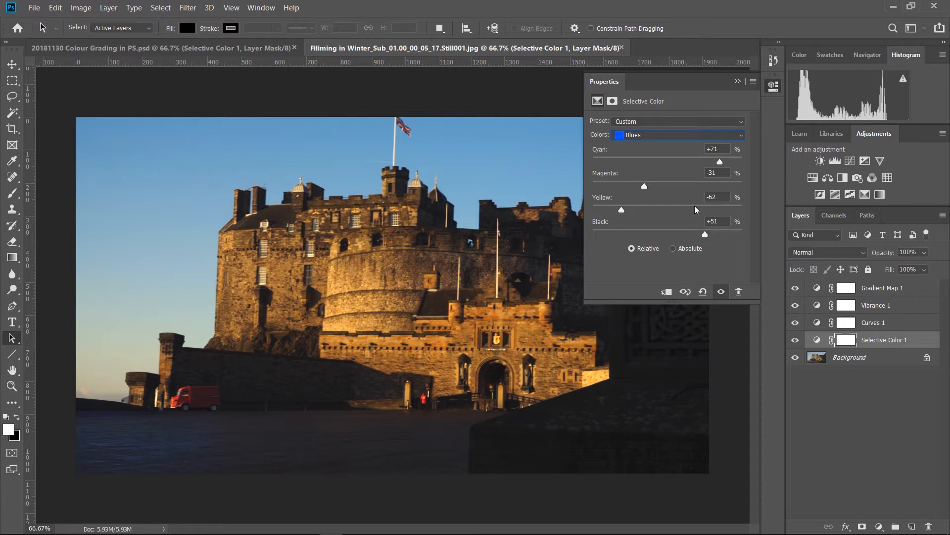
pyautogui.click(672, 137)
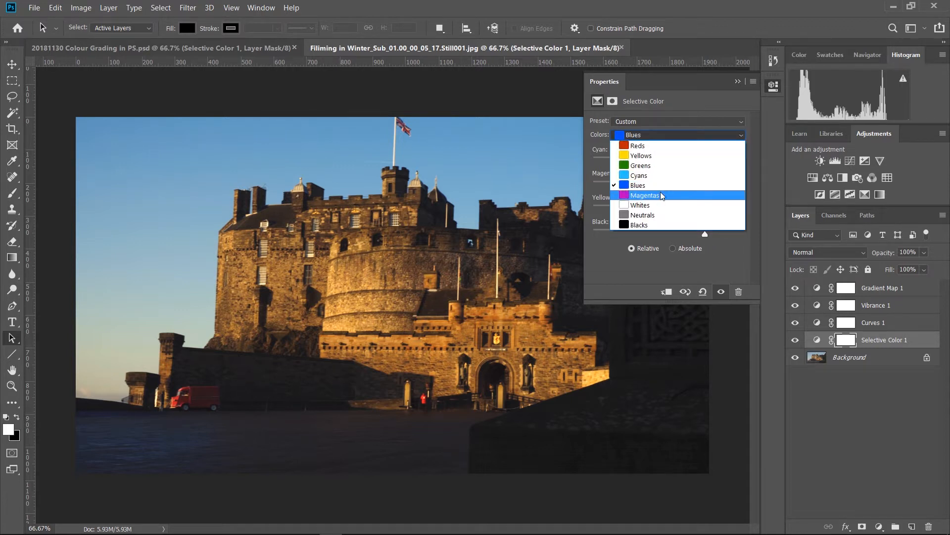
pyautogui.click(864, 441)
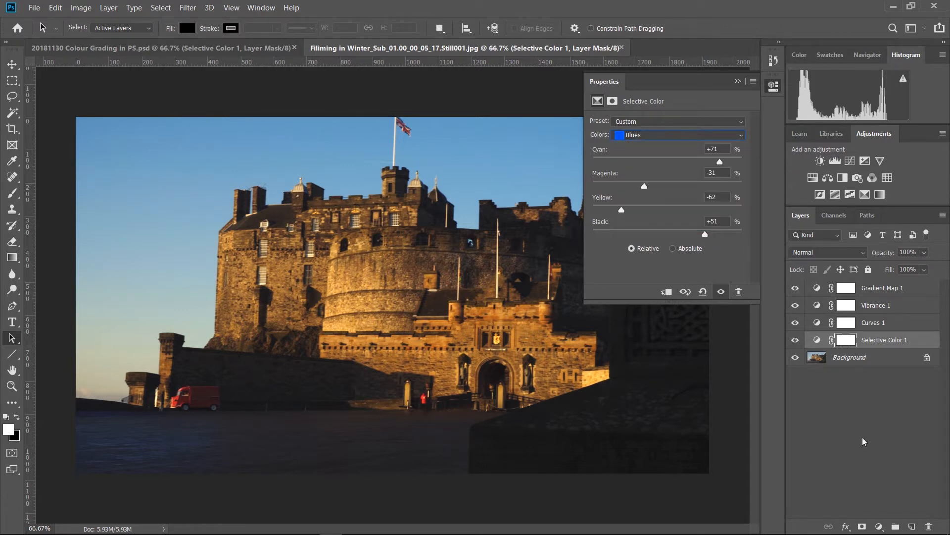
# Collapse the adjustment's properties and compare the whole image with and without all the adjustment layers.
pyautogui.rightClick(864, 439)
pyautogui.click(860, 422)
pyautogui.click(775, 87)
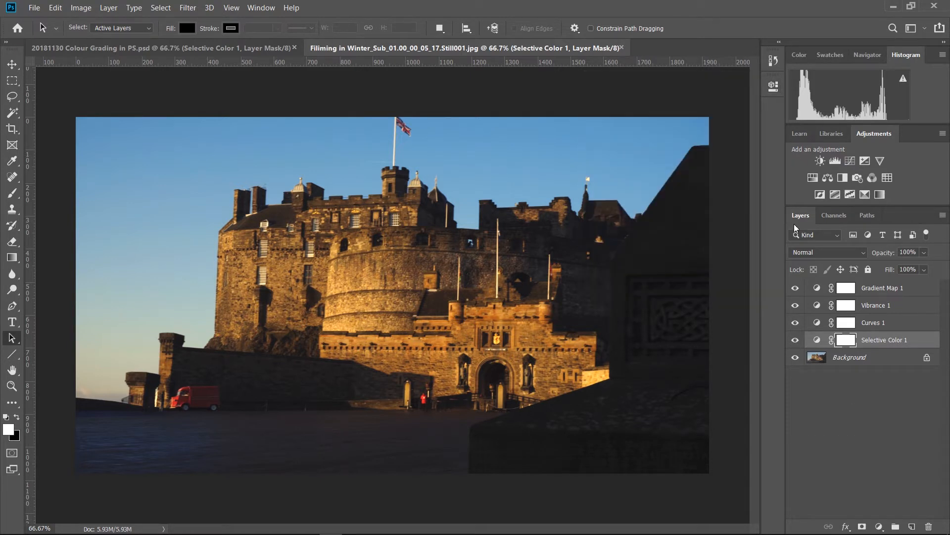
pyautogui.keyDown('alt'); pyautogui.click(795, 358); pyautogui.keyUp('alt')
pyautogui.keyDown('alt'); pyautogui.click(800, 357); pyautogui.keyUp('alt')
pyautogui.keyDown('alt'); pyautogui.click(800, 357); pyautogui.keyUp('alt')
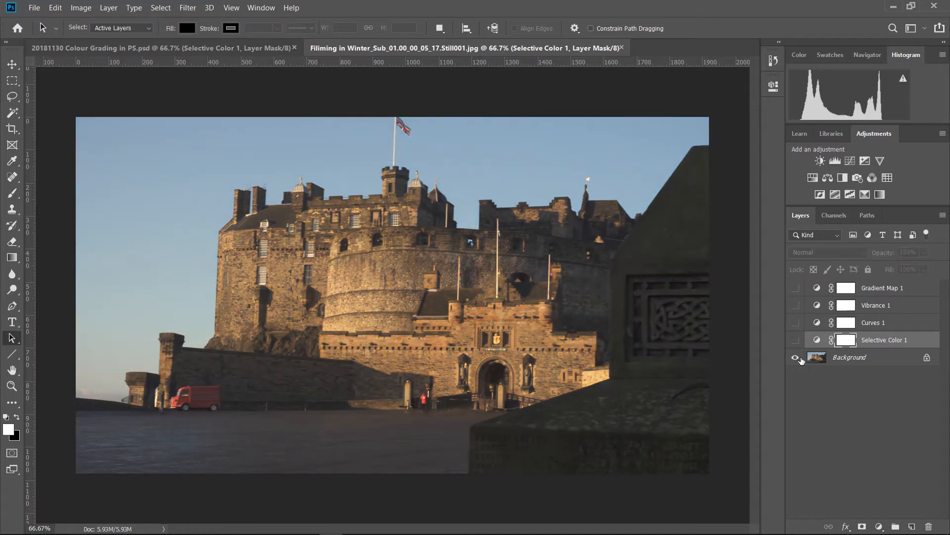
pyautogui.keyDown('alt'); pyautogui.click(800, 357); pyautogui.keyUp('alt')
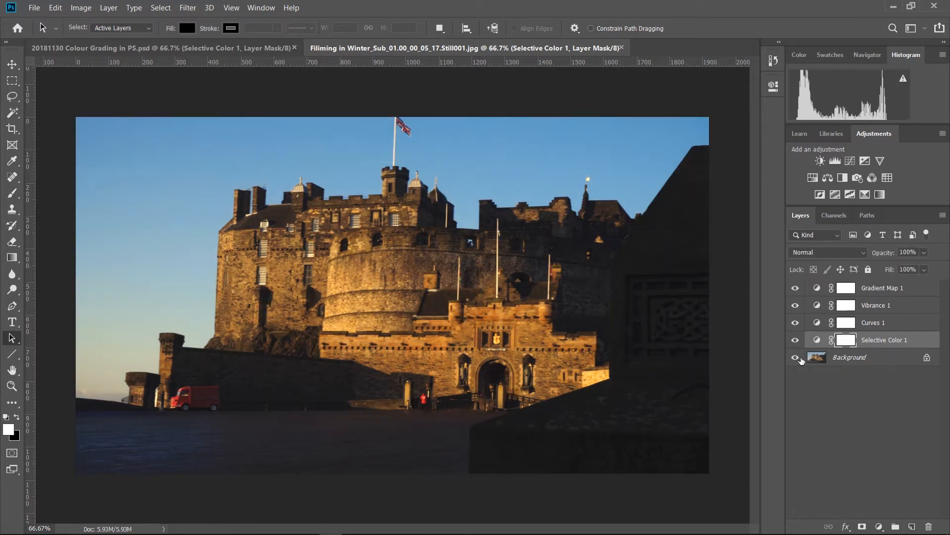
# Export the grade as a 3DL color lookup table with 32 grid points, saved on the Desktop as Golden Hour PS.
pyautogui.click(34, 8)
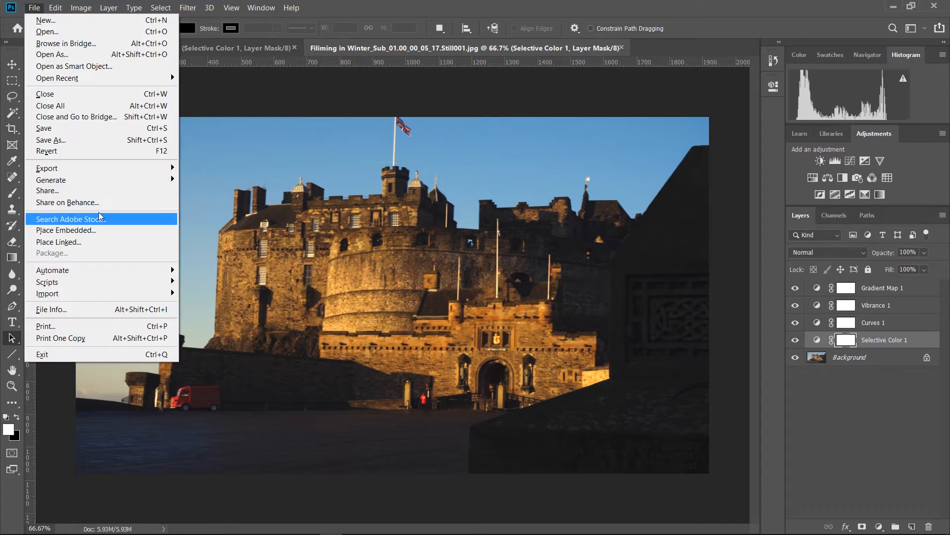
pyautogui.moveTo(83, 169)
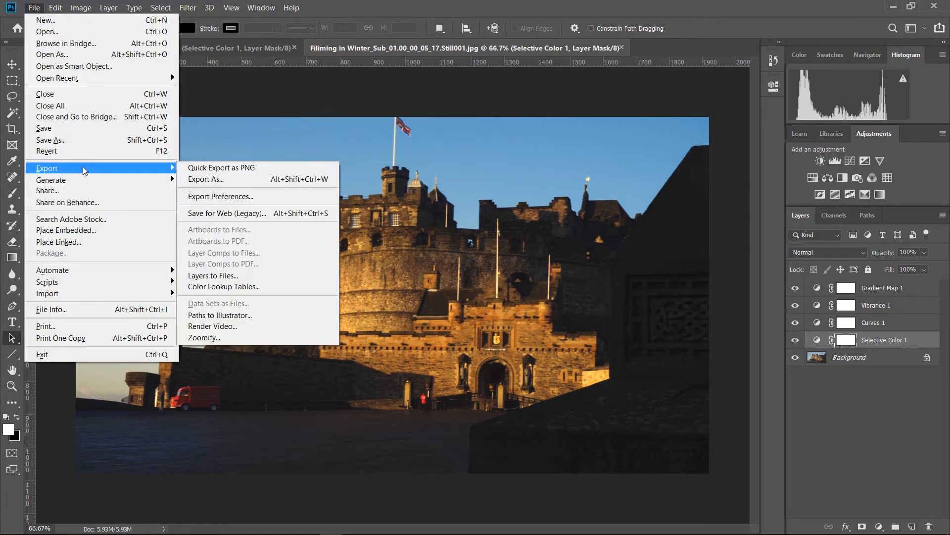
pyautogui.click(241, 287)
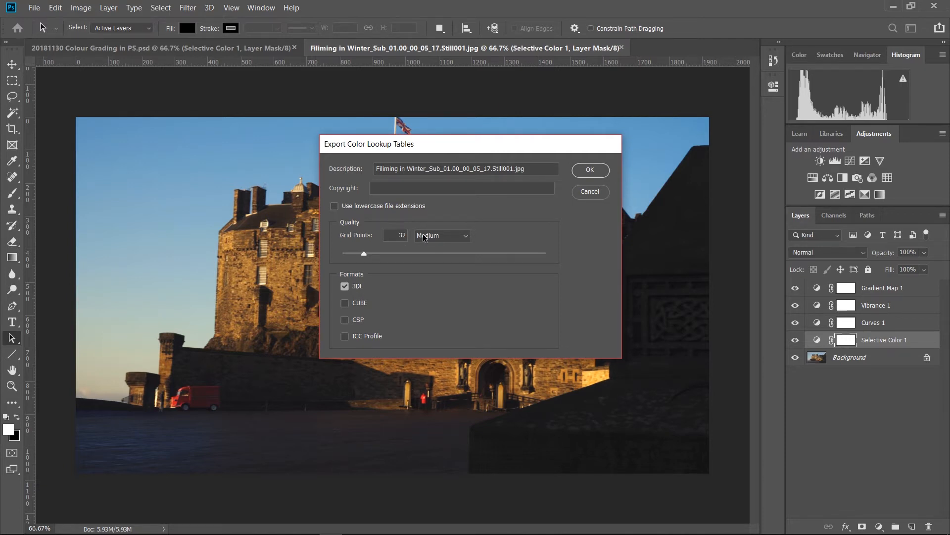
pyautogui.click(588, 171)
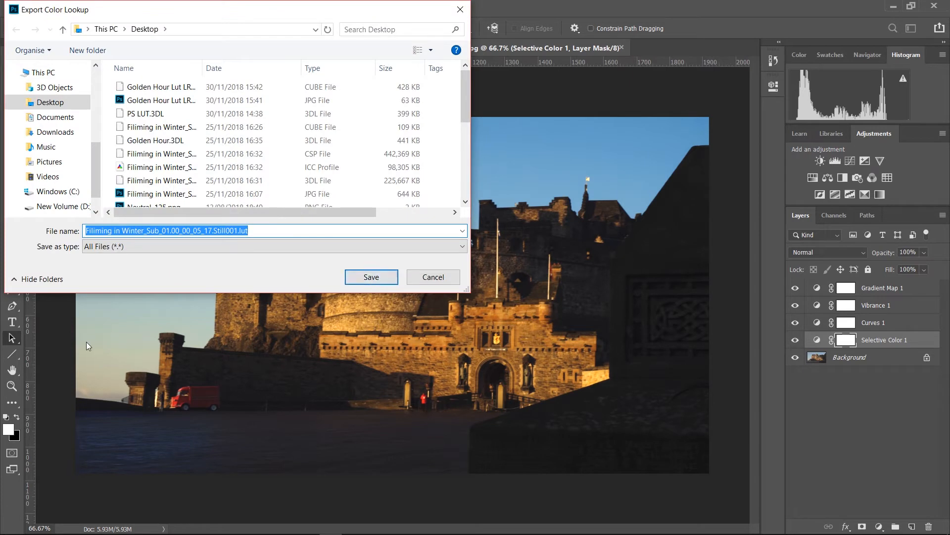
pyautogui.write('G')
pyautogui.press('capslock')
pyautogui.write('o')
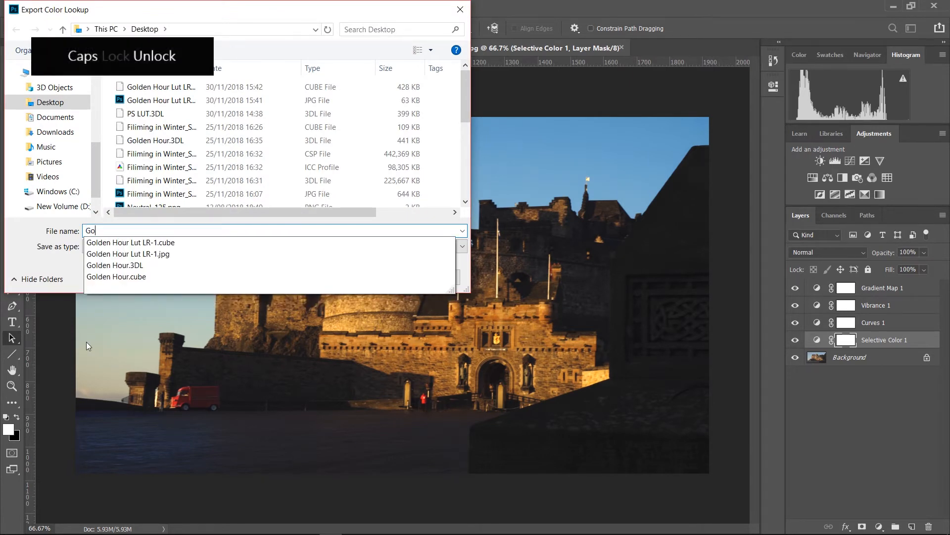
pyautogui.write('lden Hour PS')
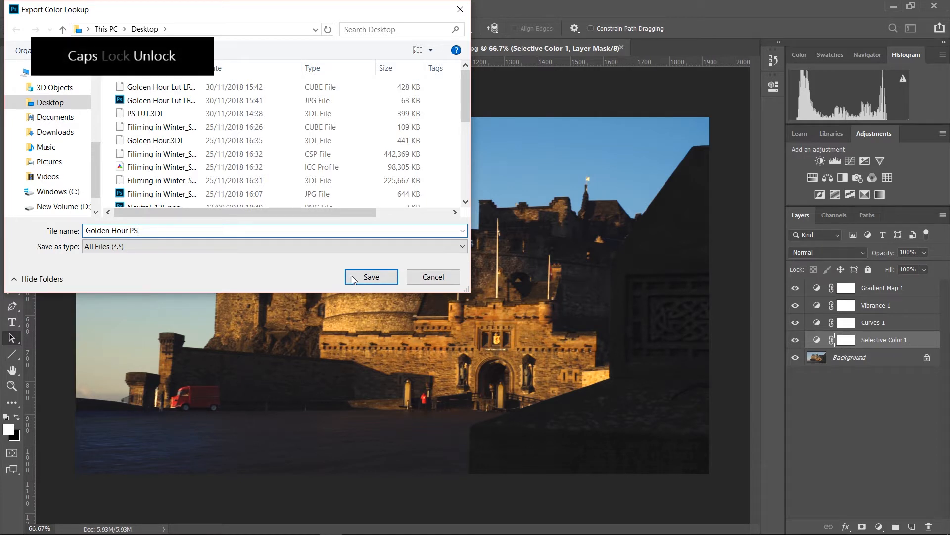
pyautogui.click(353, 278)
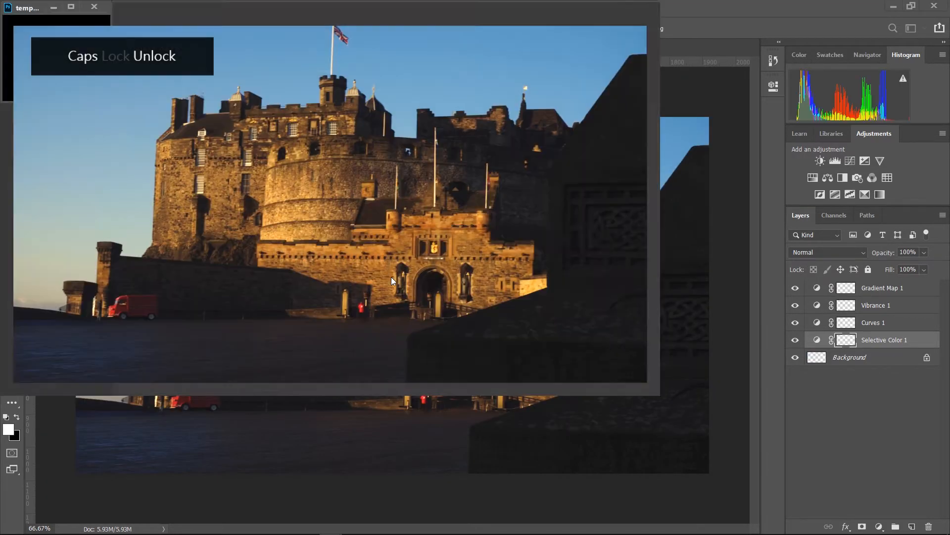
# Switch to Premiere Pro and apply the 3DL LUT Filiming in Winter_Sub_01.00_00_05_17.Still001 from the Desktop as the C0080.MP4 clip's creative look.
pyautogui.click(582, 332)
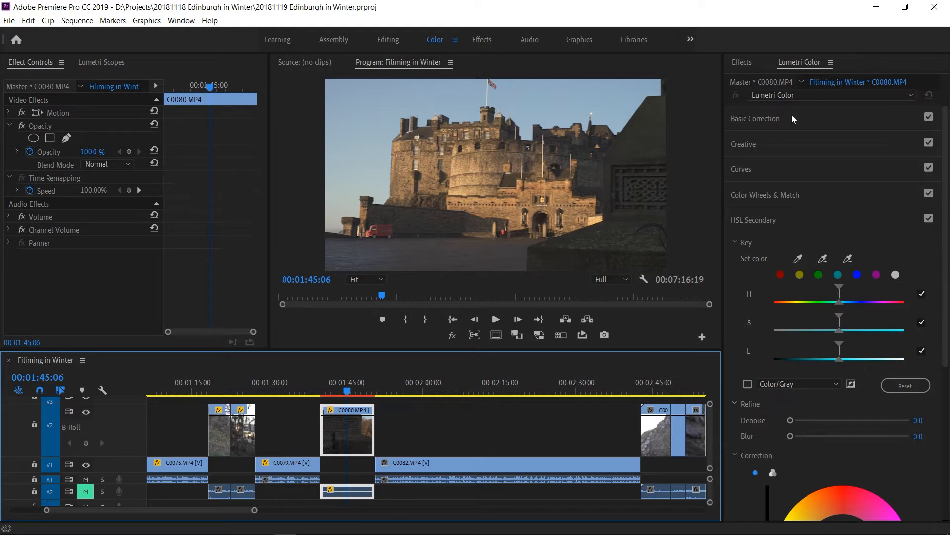
pyautogui.click(770, 144)
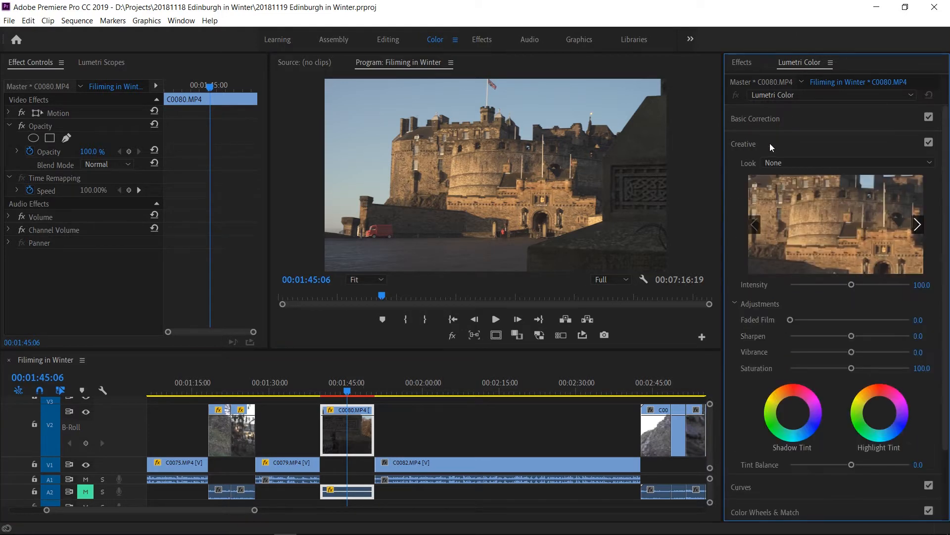
pyautogui.click(824, 159)
pyautogui.click(789, 203)
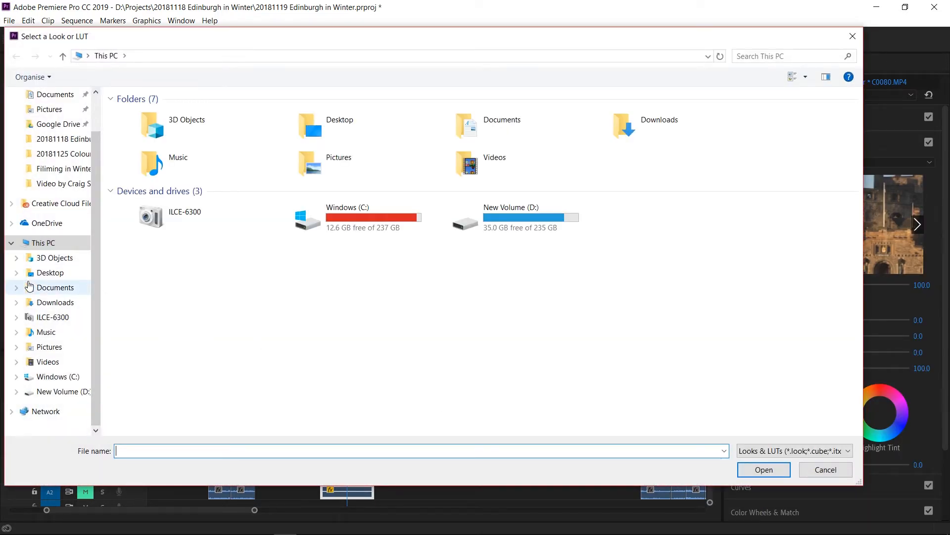
pyautogui.click(52, 274)
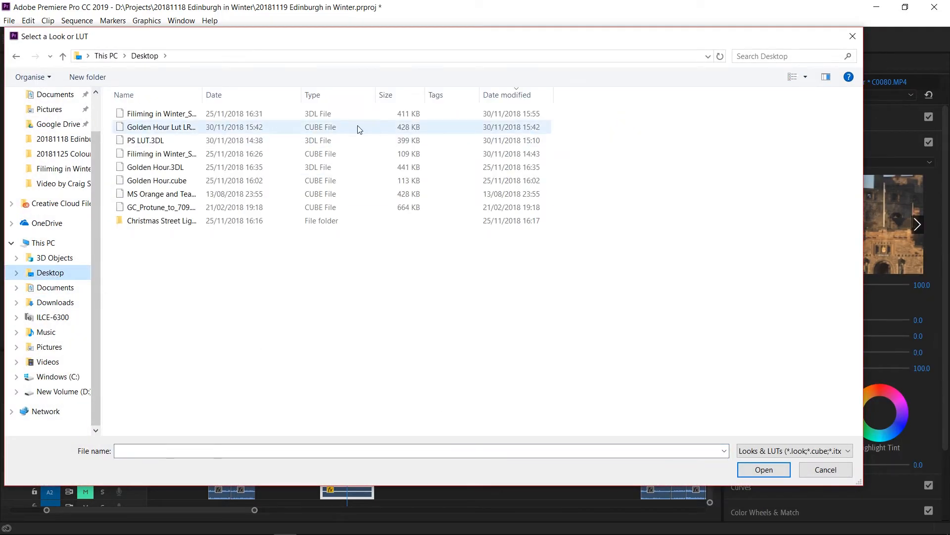
pyautogui.doubleClick(142, 113)
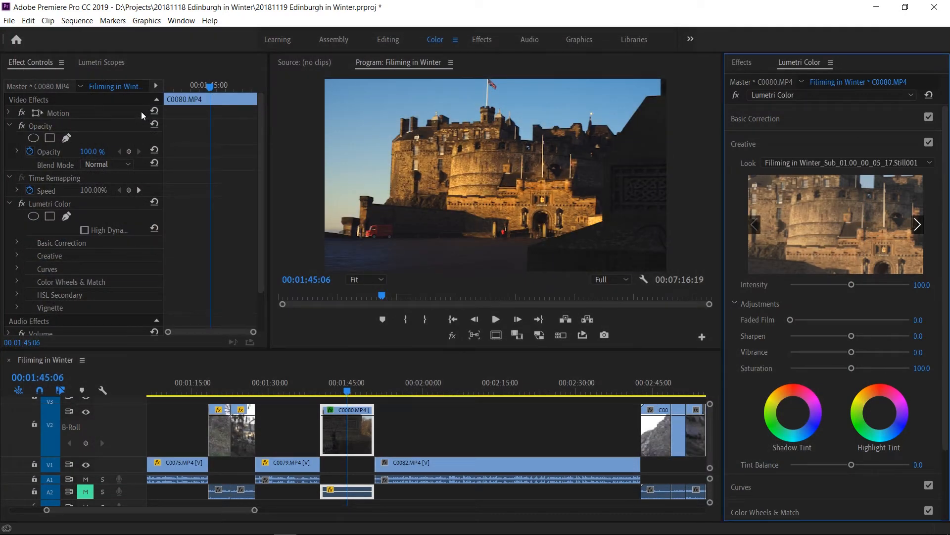
# Compare the C0080.MP4 clip with and without the creative look.
pyautogui.click(929, 143)
pyautogui.click(929, 144)
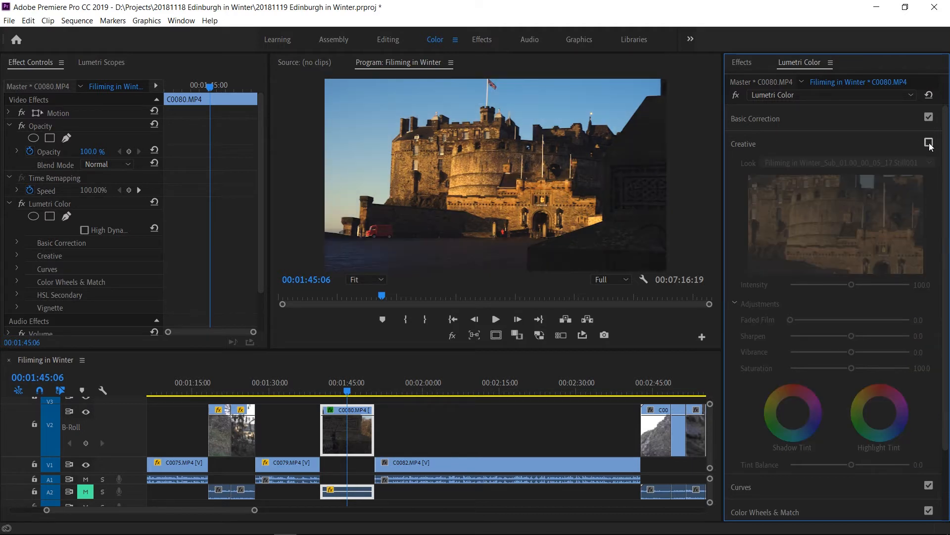
pyautogui.click(929, 144)
pyautogui.click(929, 143)
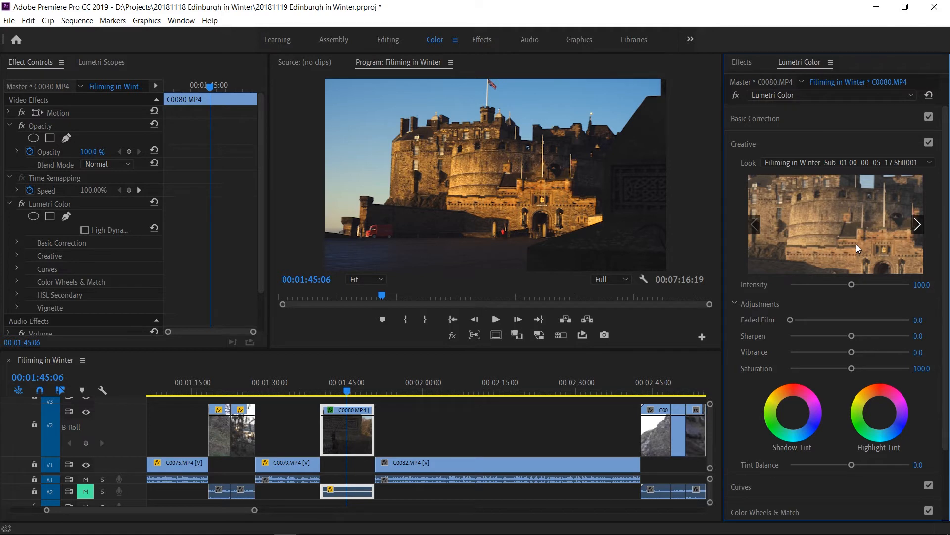
# Reduce the creative look's intensity slightly and compare the clip with and without the Creative adjustments.
pyautogui.moveTo(834, 287)
pyautogui.mouseDown()
pyautogui.moveTo(855, 291)
pyautogui.moveTo(841, 286)
pyautogui.mouseUp()
pyautogui.moveTo(840, 286)
pyautogui.mouseDown()
pyautogui.moveTo(850, 295)
pyautogui.moveTo(842, 289)
pyautogui.mouseUp()
pyautogui.click(929, 143)
pyautogui.click(929, 143)
pyautogui.click(929, 143)
pyautogui.click(929, 143)
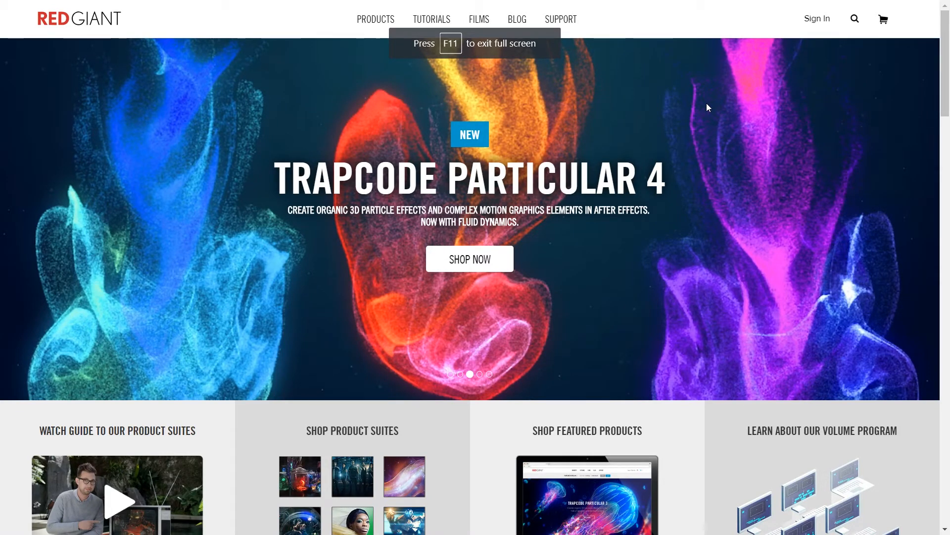
# Switch to the web browser, open Red Giant's Magic Bullet Suite product page and read through its overview of color correction, stylizing and cleanup.
pyautogui.click(396, 20)
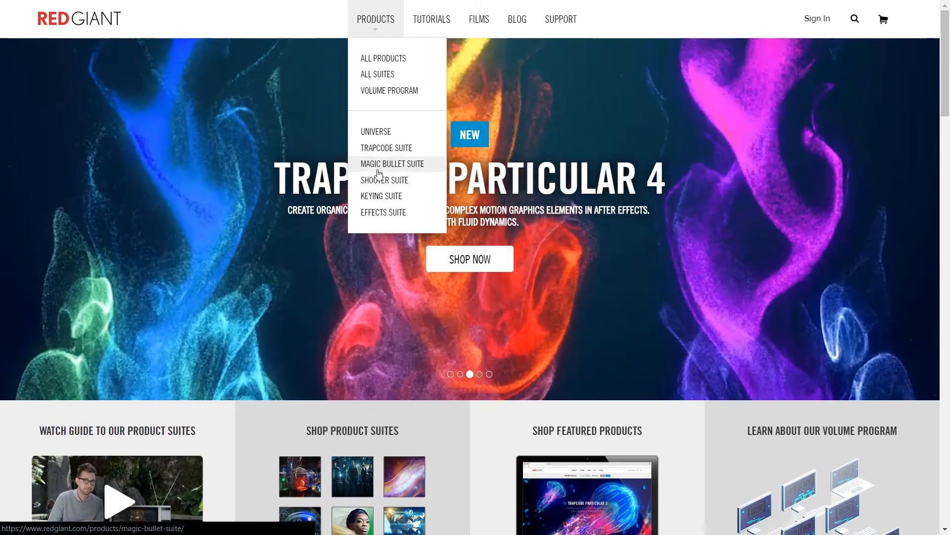
pyautogui.click(378, 173)
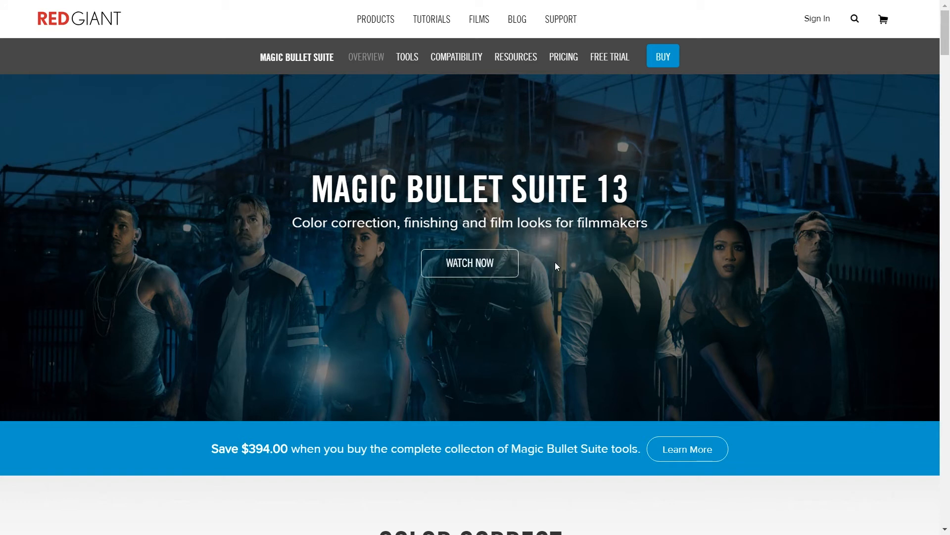
pyautogui.scroll(-3, 556, 263)
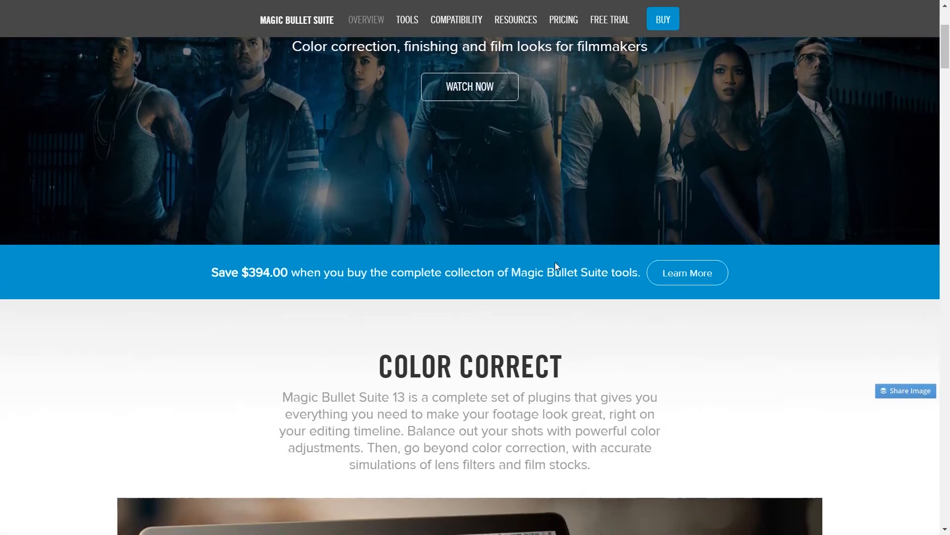
pyautogui.scroll(-6, 555, 267)
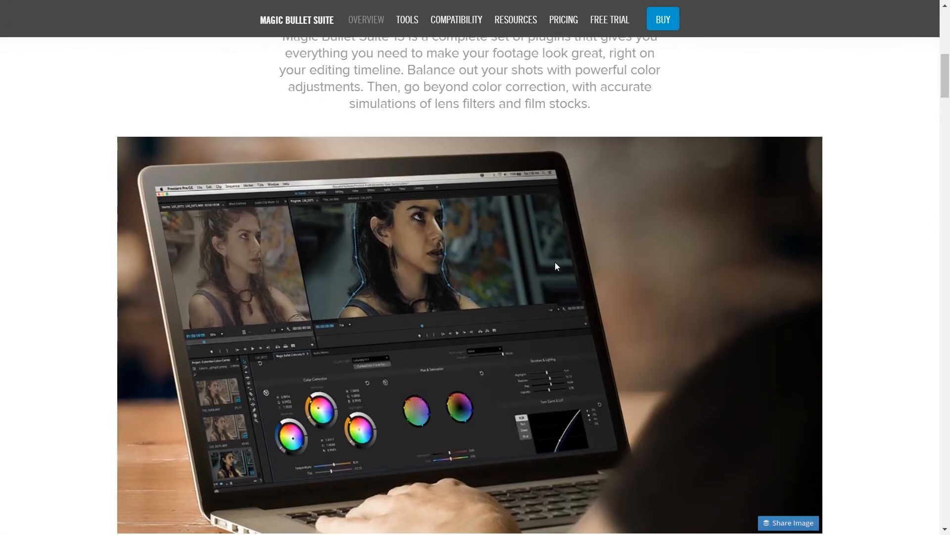
pyautogui.scroll(-4, 555, 267)
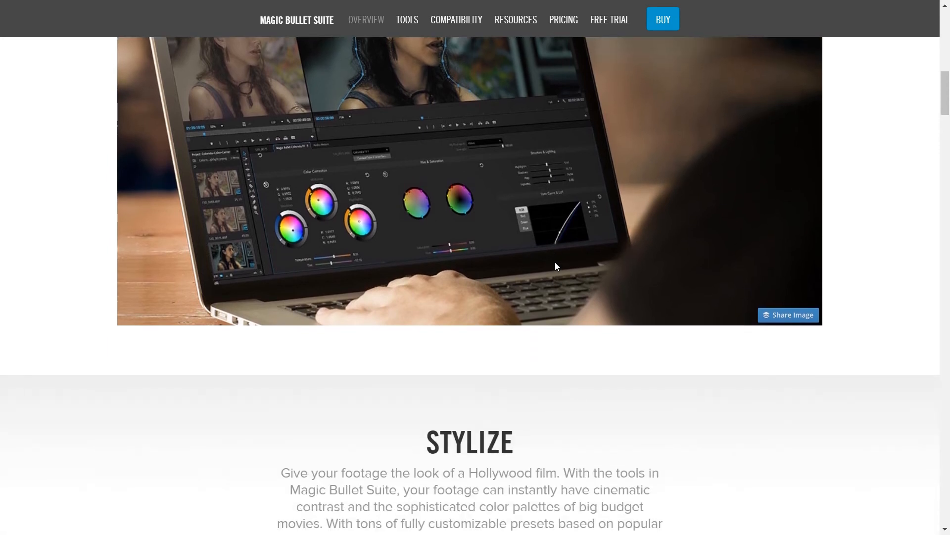
pyautogui.scroll(-20, 555, 266)
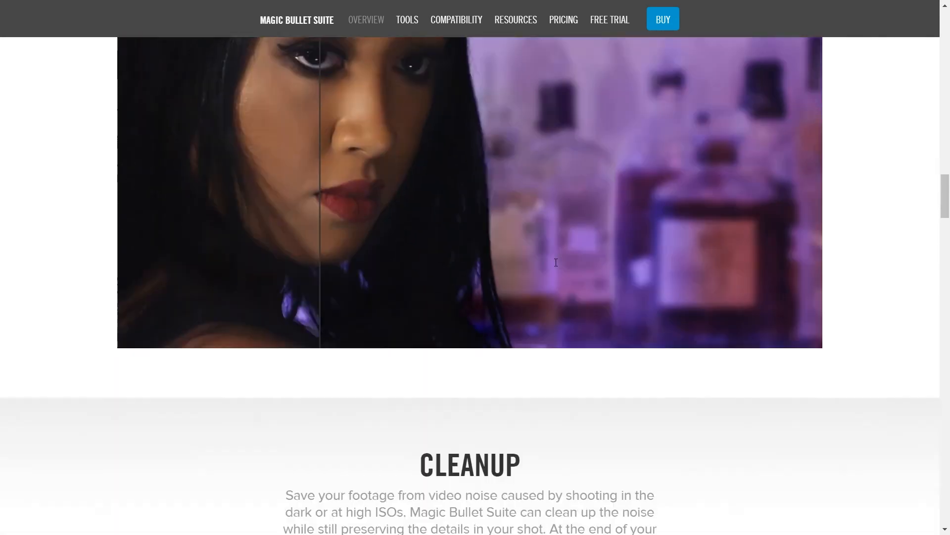
pyautogui.scroll(-10, 555, 262)
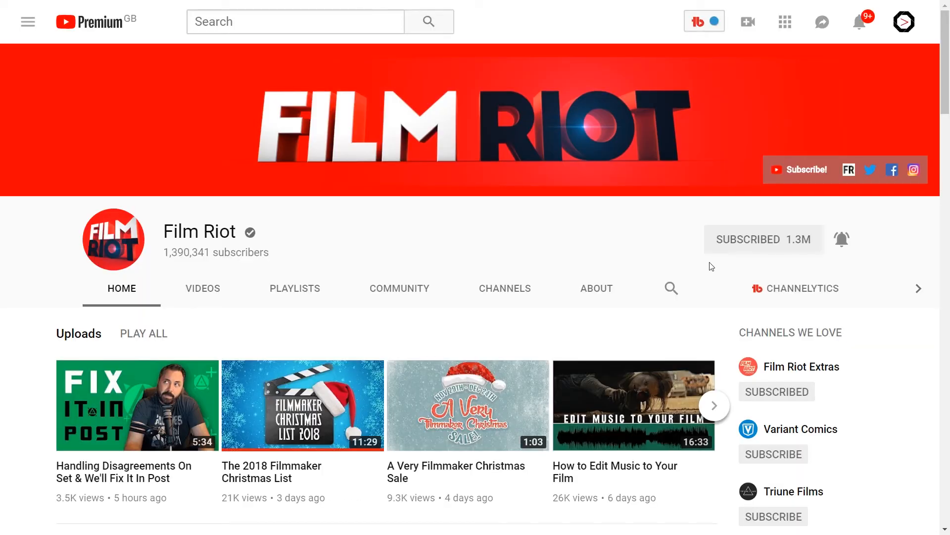
# Search the Film Riot YouTube channel for "Colour grading".
pyautogui.click(676, 290)
pyautogui.write('Colour grading')
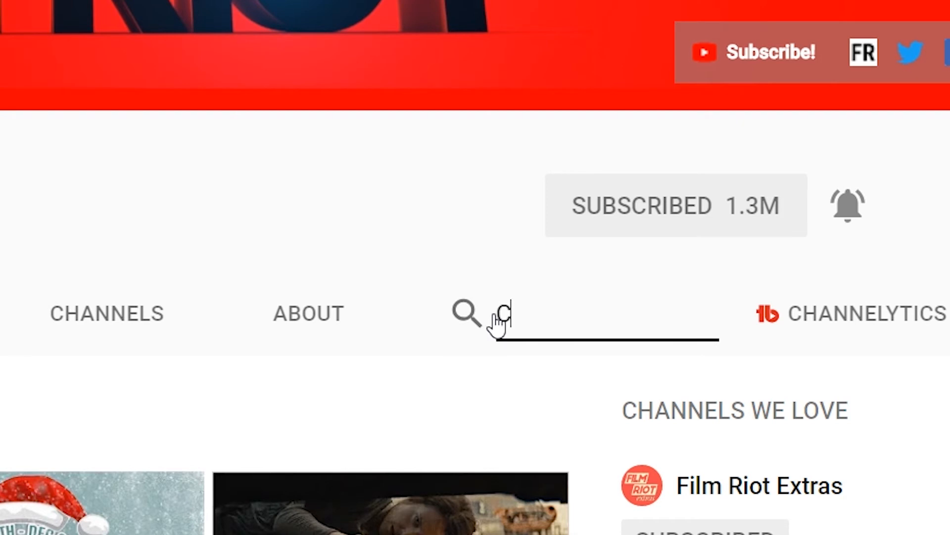
pyautogui.press('Return')
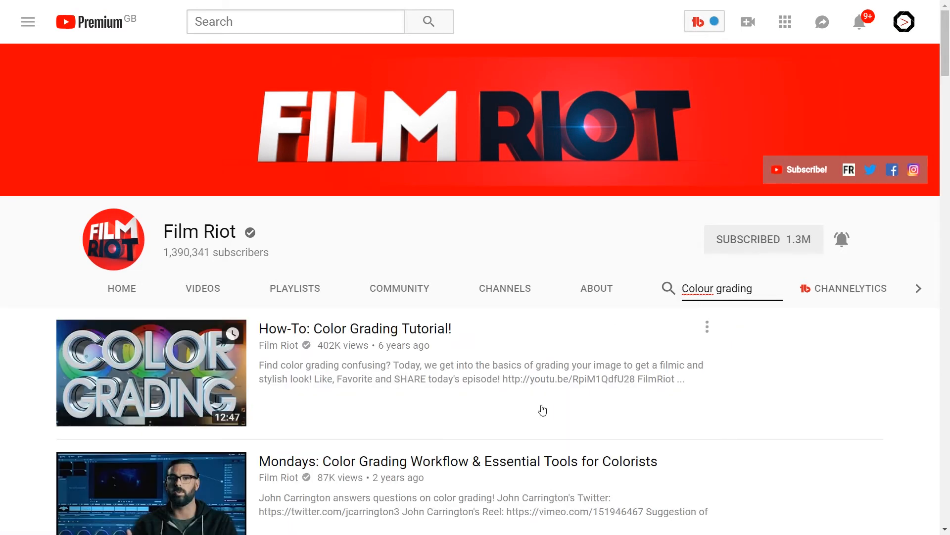
# Open the video "FRES | Color Grading with Magic Bullet Looks" from the channel's search results.
pyautogui.scroll(-5, 542, 409)
pyautogui.scroll(-10, 543, 409)
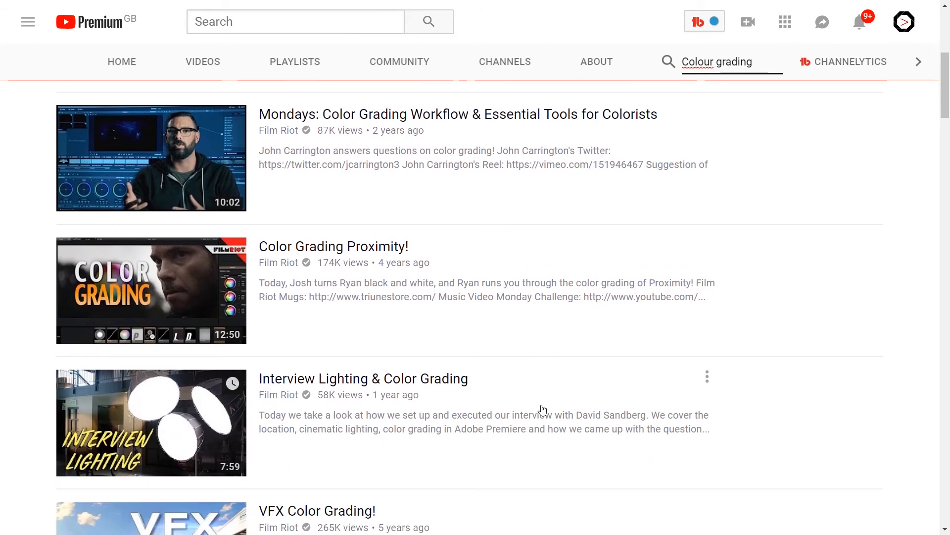
pyautogui.scroll(-1, 543, 410)
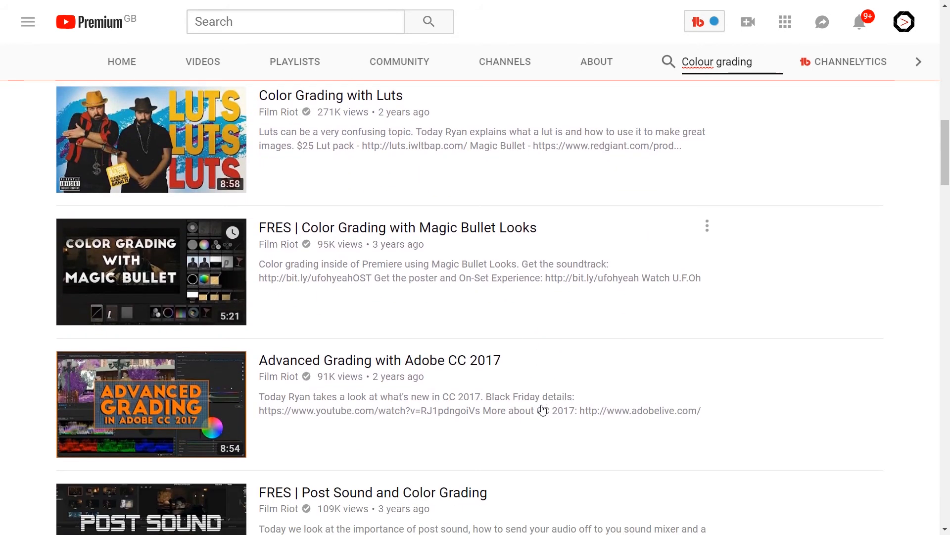
pyautogui.click(380, 231)
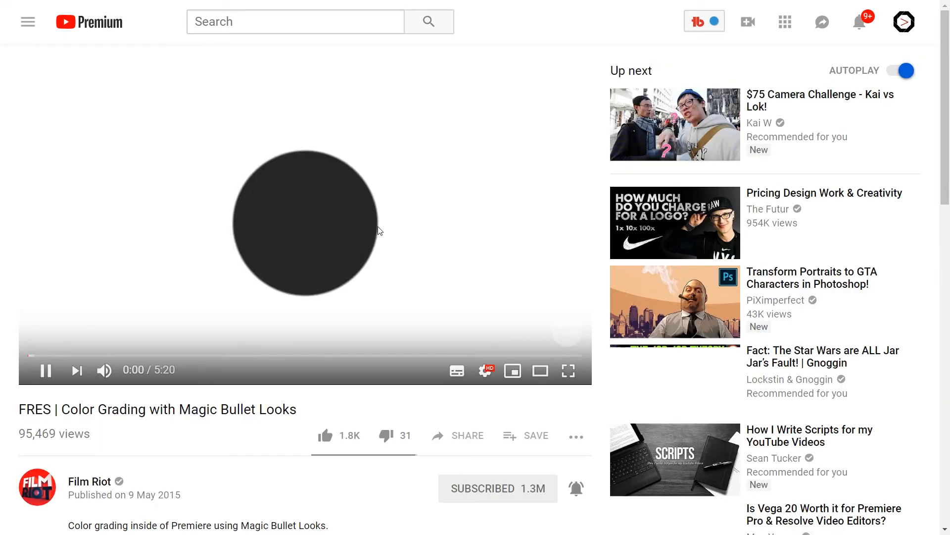